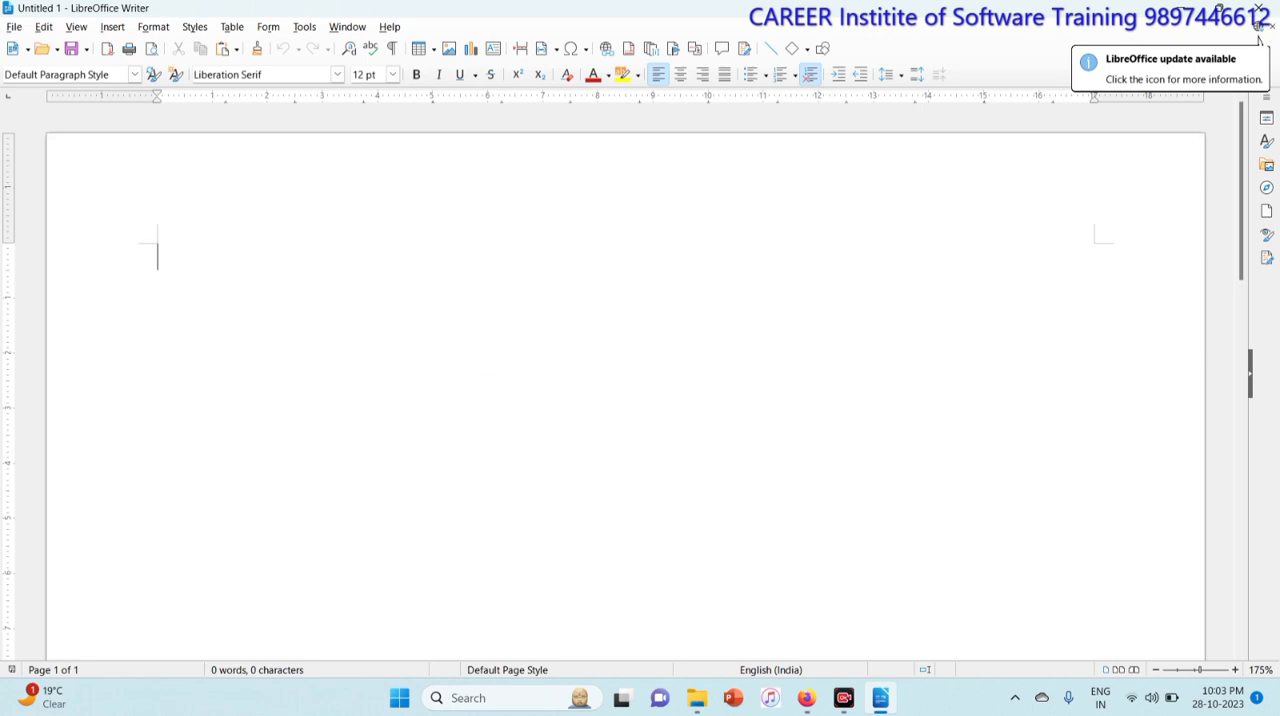
Step: Close the blank untitled document and open the recent document career2
{"action": "left_click", "coordinate": [112, 26]}
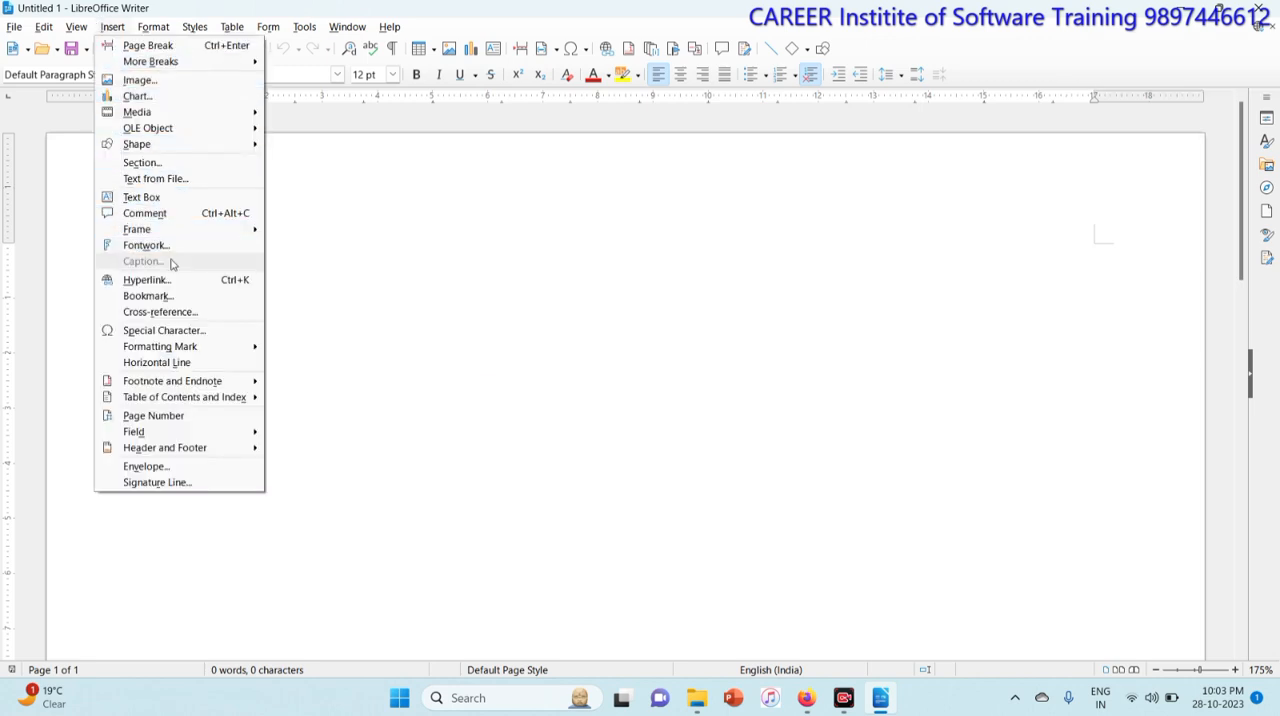
{"action": "left_click", "coordinate": [503, 314]}
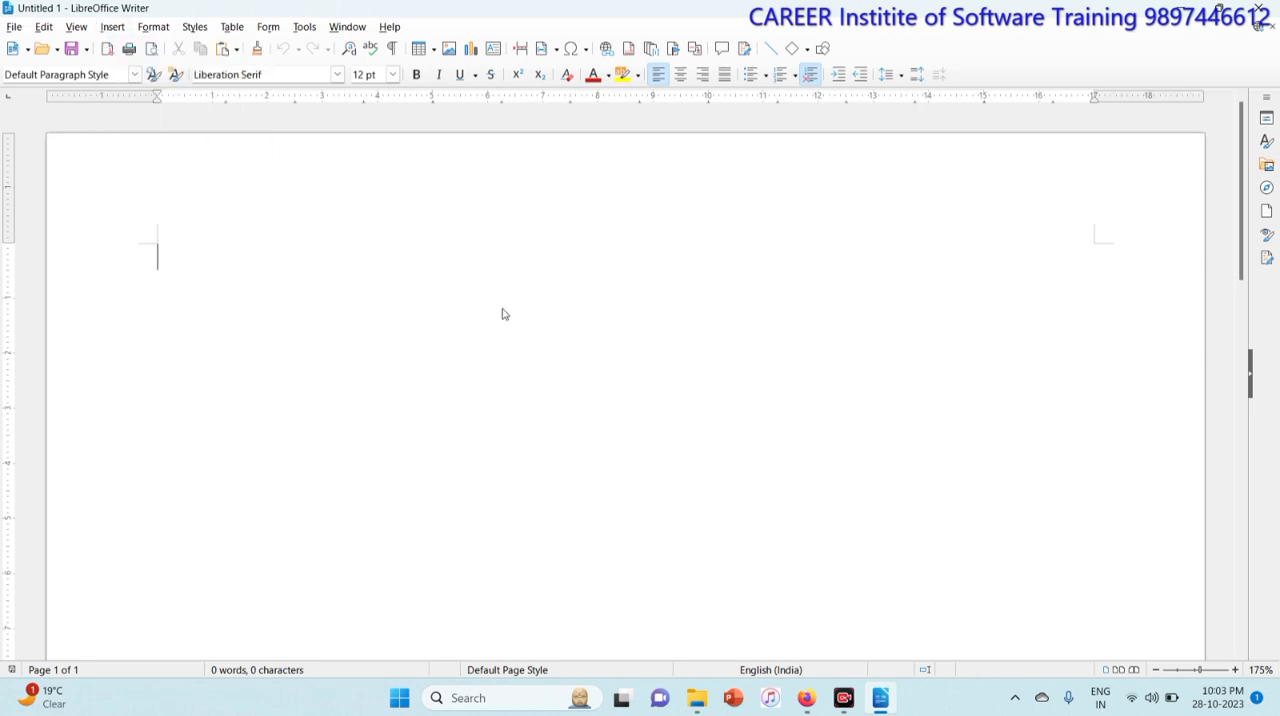
{"action": "key", "text": "ctrl+w"}
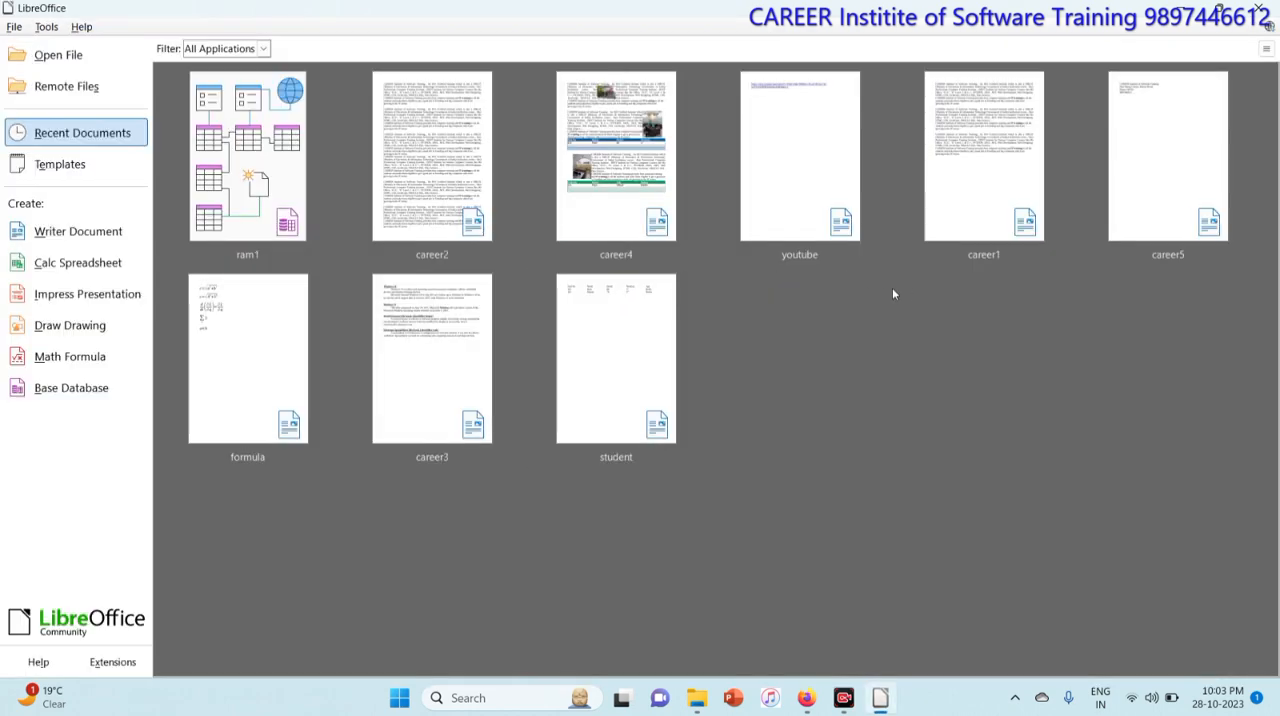
{"action": "left_click", "coordinate": [472, 202]}
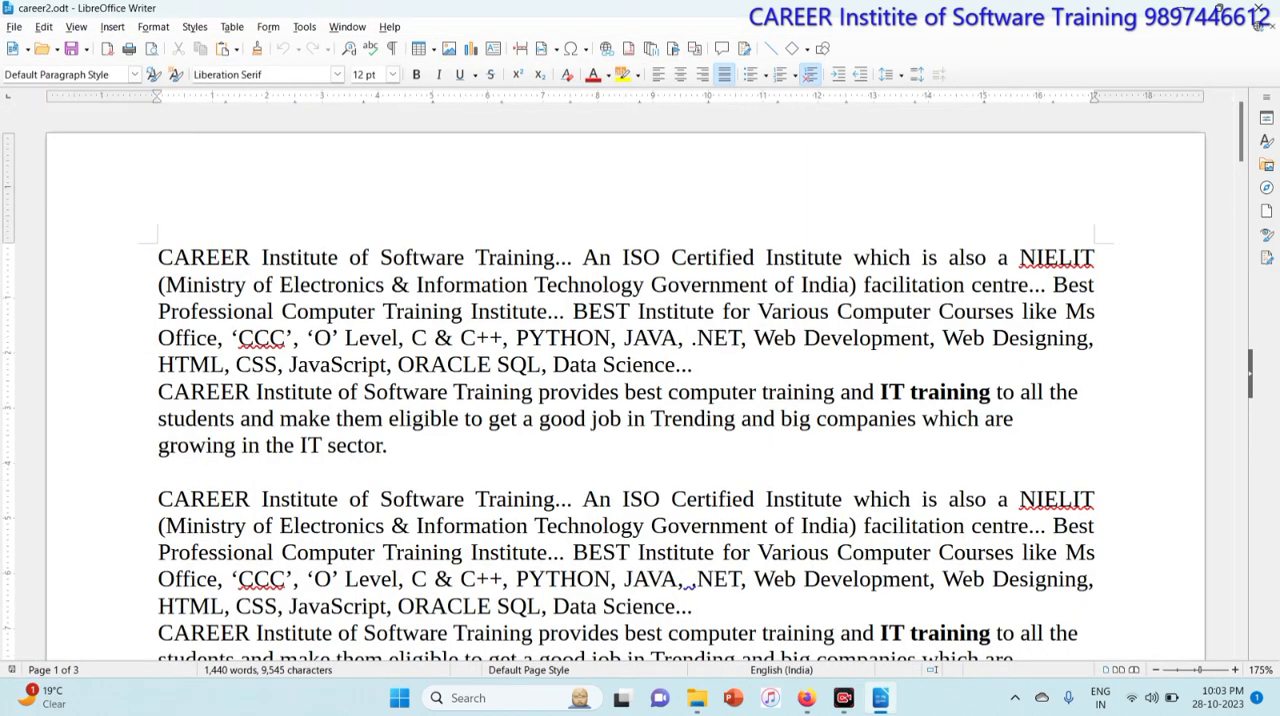
{"action": "left_click", "coordinate": [573, 311]}
Step: Insert the image a2 into the first paragraph and shrink it to about 2.83 × 2.08
{"action": "left_click", "coordinate": [112, 27]}
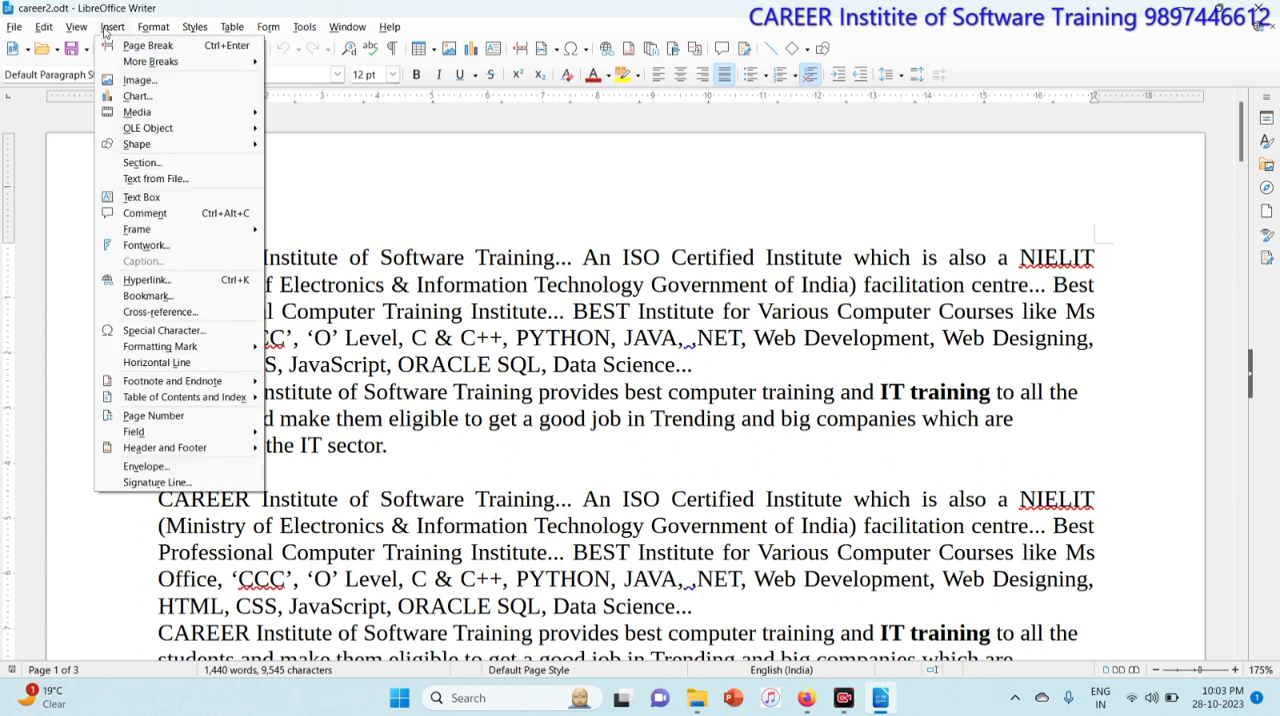
{"action": "left_click", "coordinate": [138, 80]}
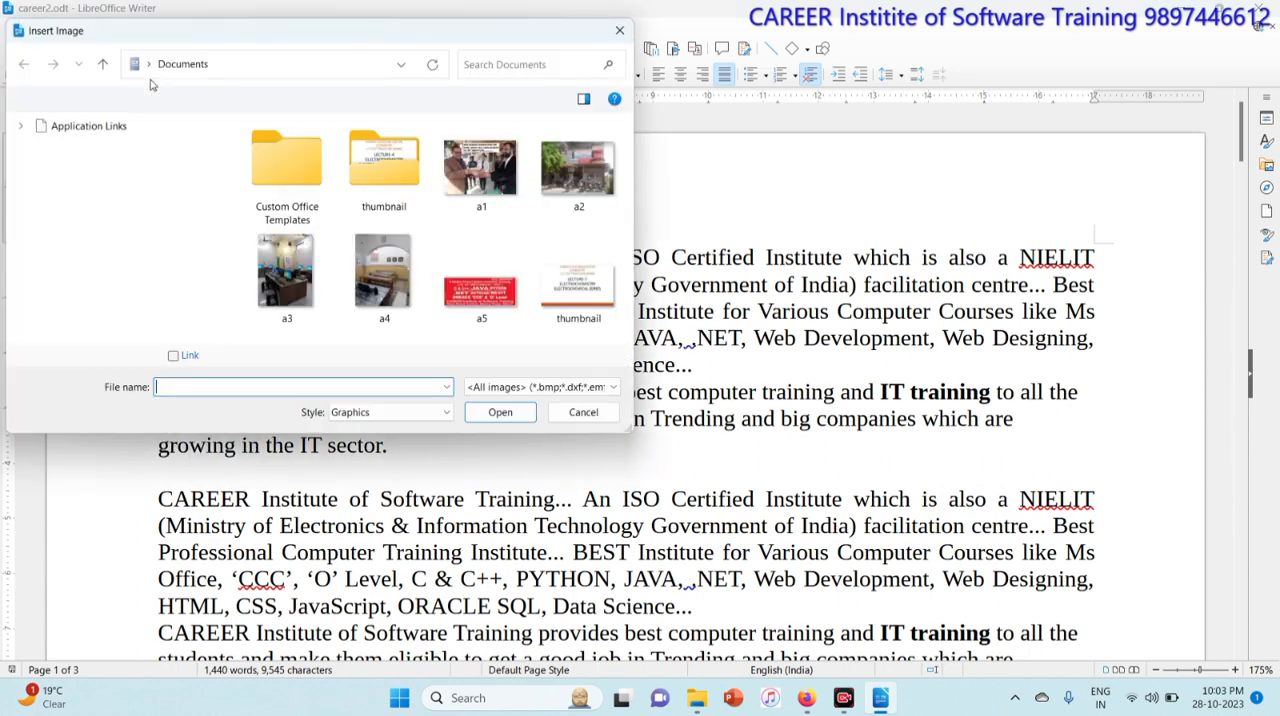
{"action": "left_click", "coordinate": [578, 168]}
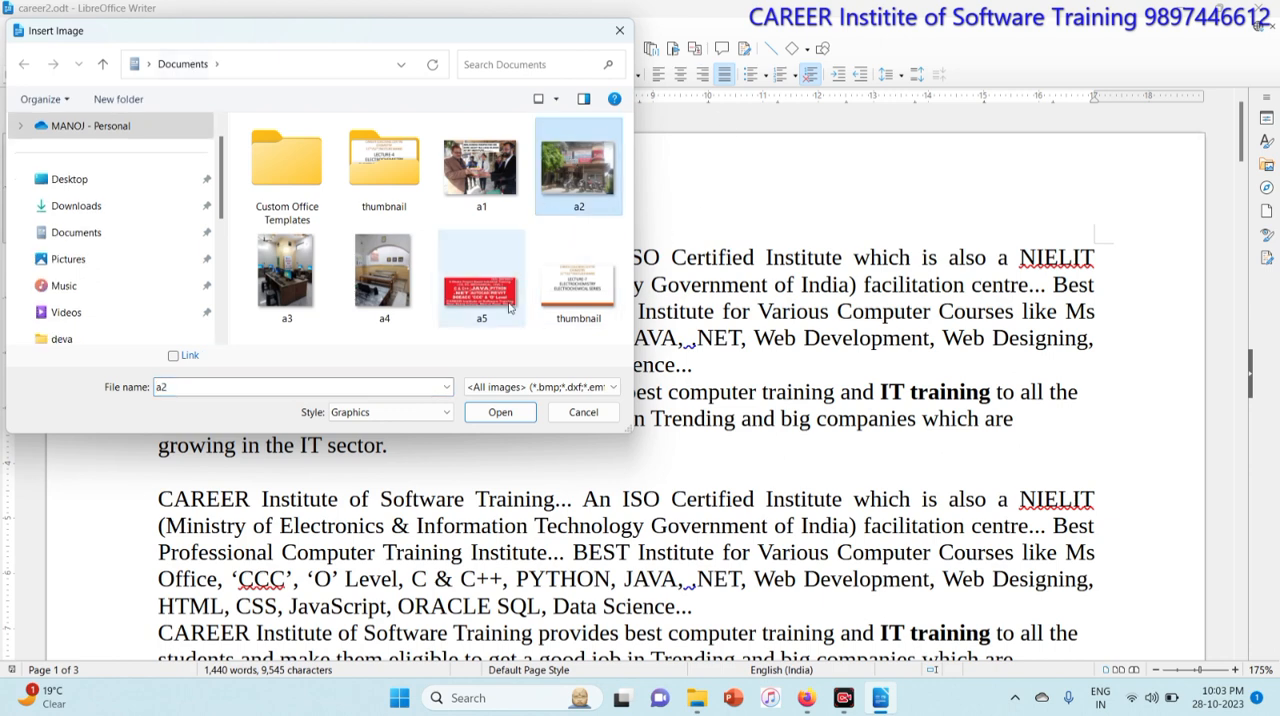
{"action": "left_click", "coordinate": [500, 412]}
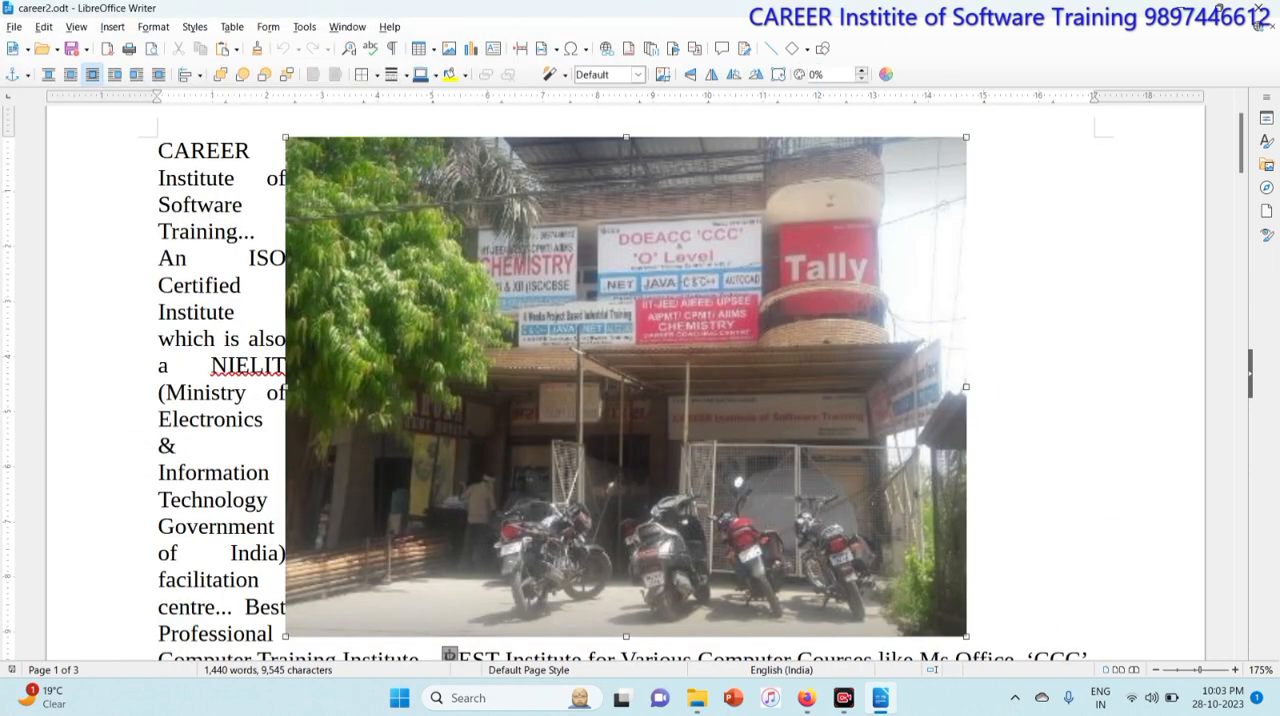
{"action": "left_click_drag", "start_coordinate": [965, 138], "coordinate": [690, 342]}
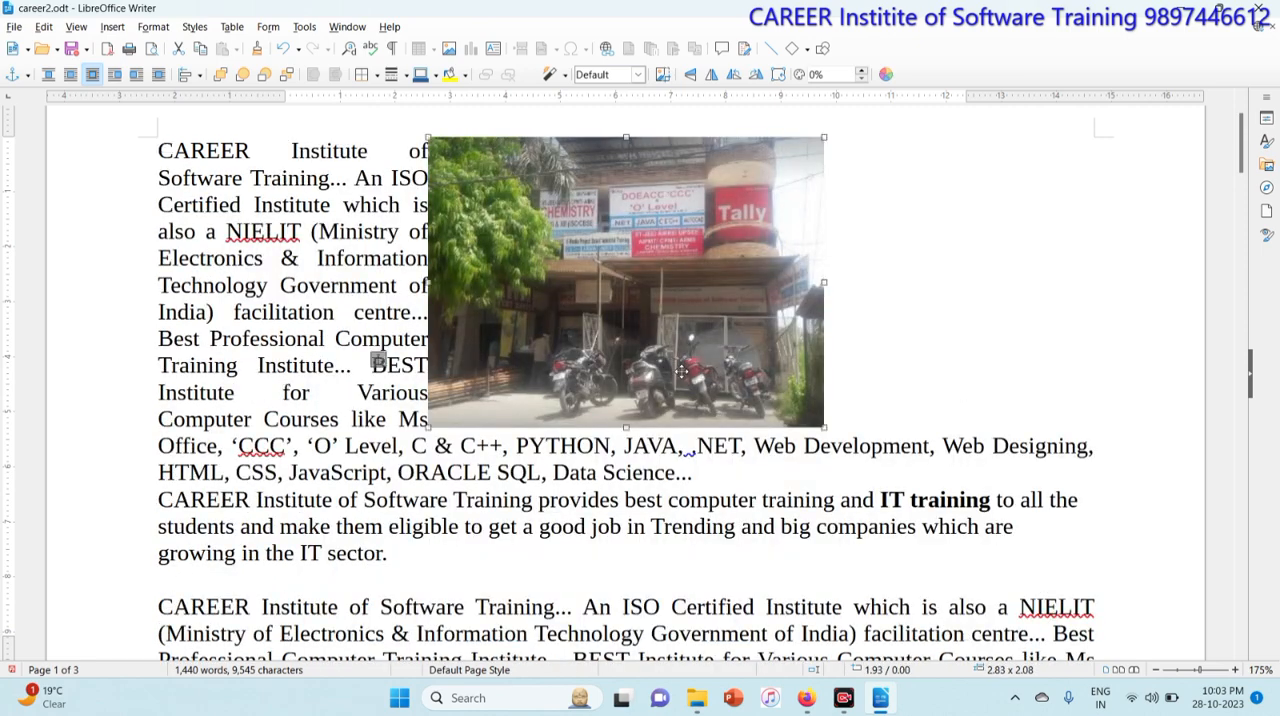
Step: Insert the image a3 into the second paragraph and shrink it to about 1.97 × 2.62
{"action": "scroll", "coordinate": [802, 388], "scroll_direction": "down", "scroll_amount": 5}
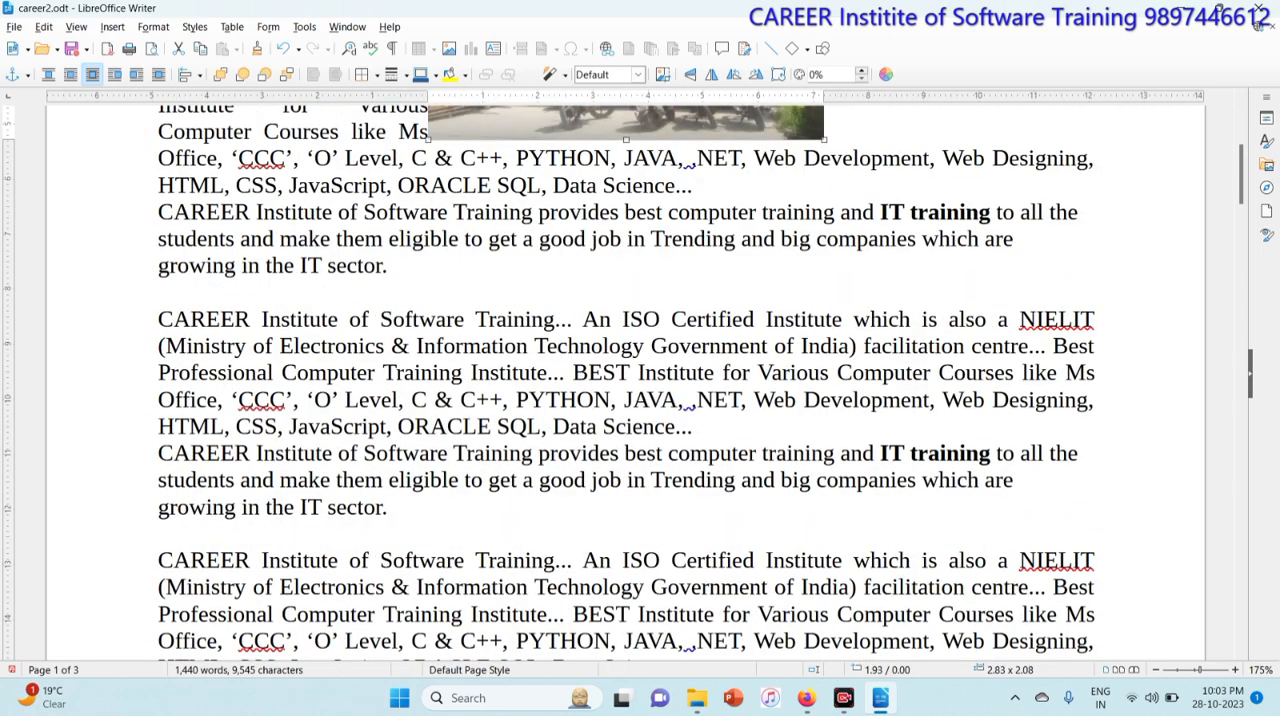
{"action": "key", "text": "Escape"}
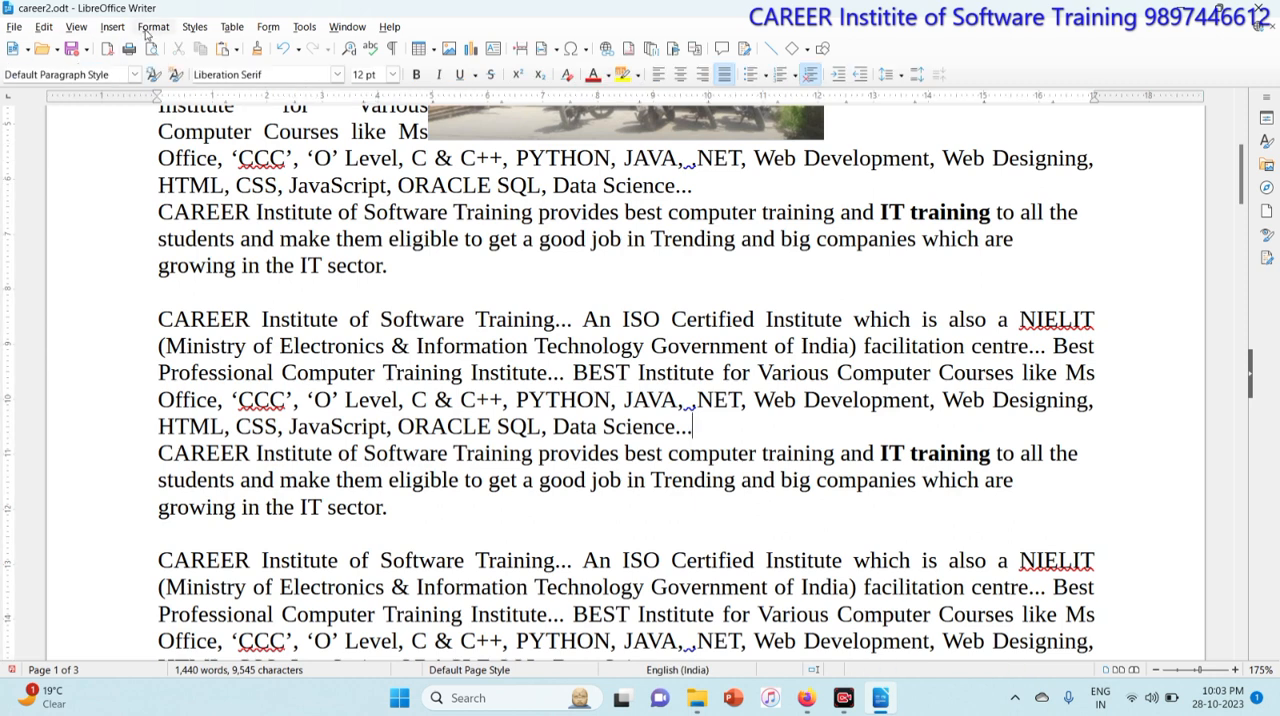
{"action": "left_click", "coordinate": [112, 27]}
{"action": "left_click", "coordinate": [139, 80]}
{"action": "left_click", "coordinate": [287, 272]}
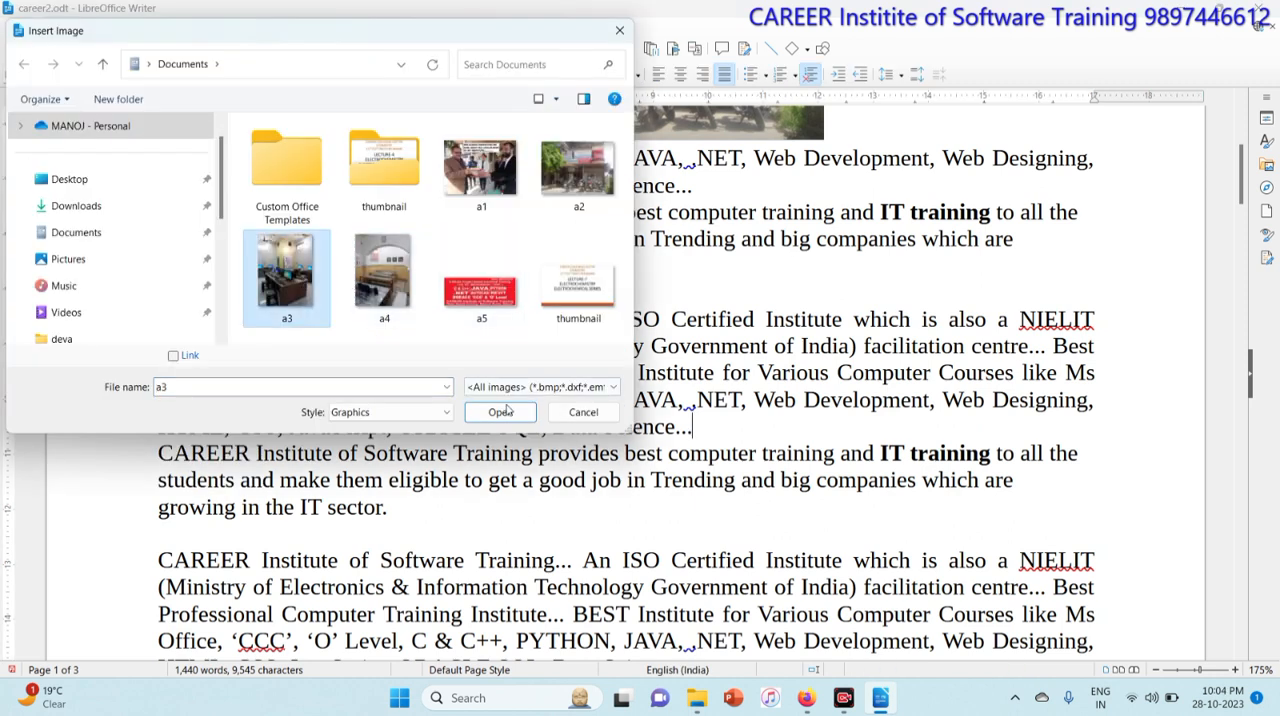
{"action": "left_click", "coordinate": [500, 412]}
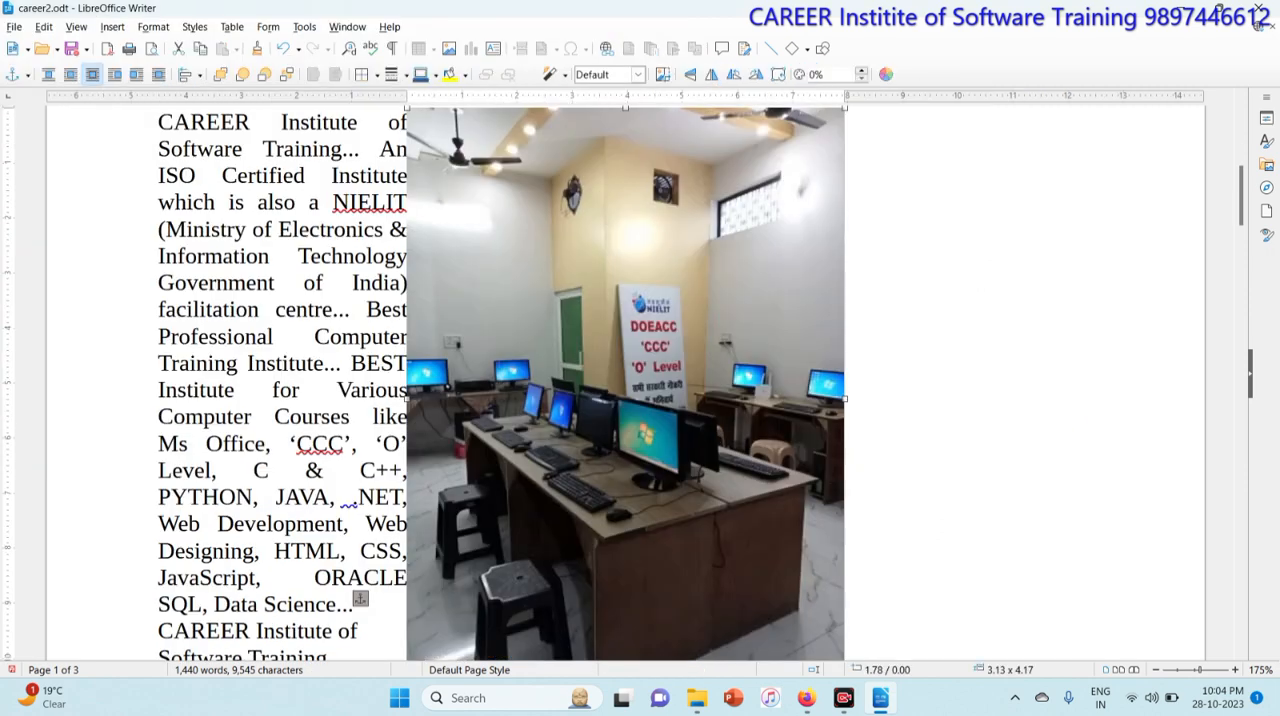
{"action": "left_click_drag", "start_coordinate": [846, 398], "coordinate": [688, 416]}
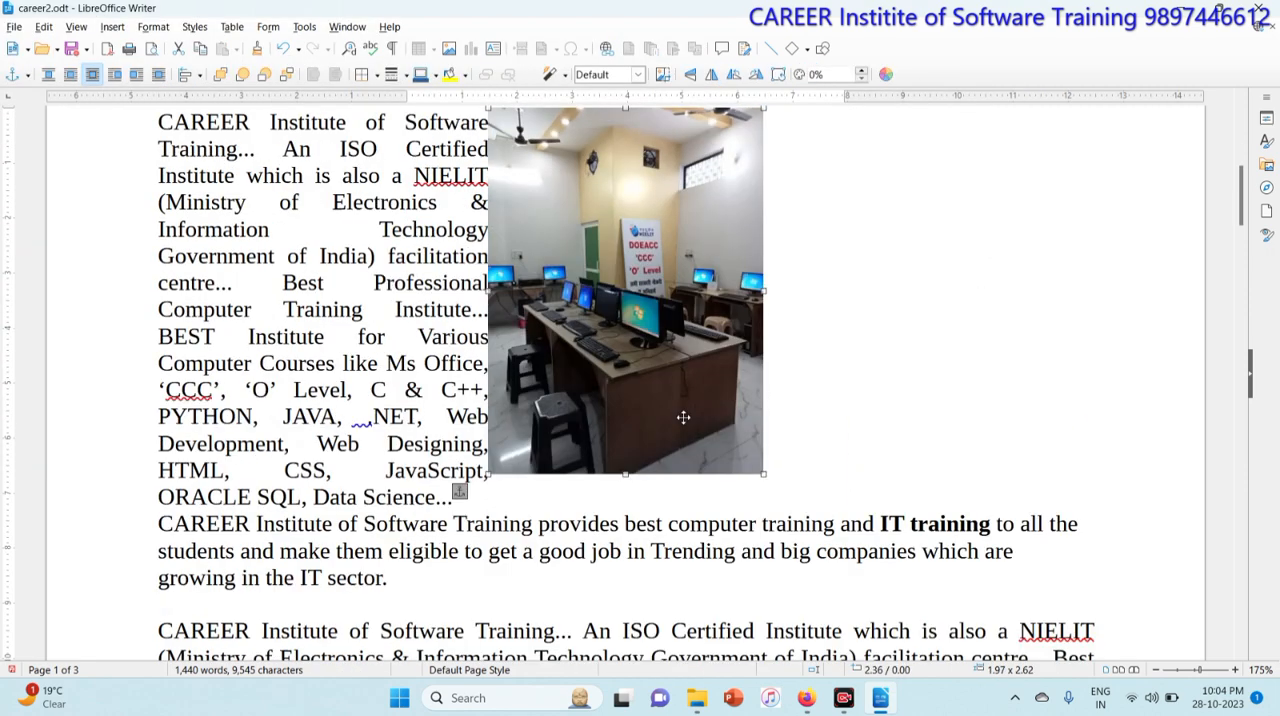
Step: Set parallel page wrap on the first image so text flows on both sides
{"action": "scroll", "coordinate": [625, 380], "scroll_direction": "up", "scroll_amount": 10}
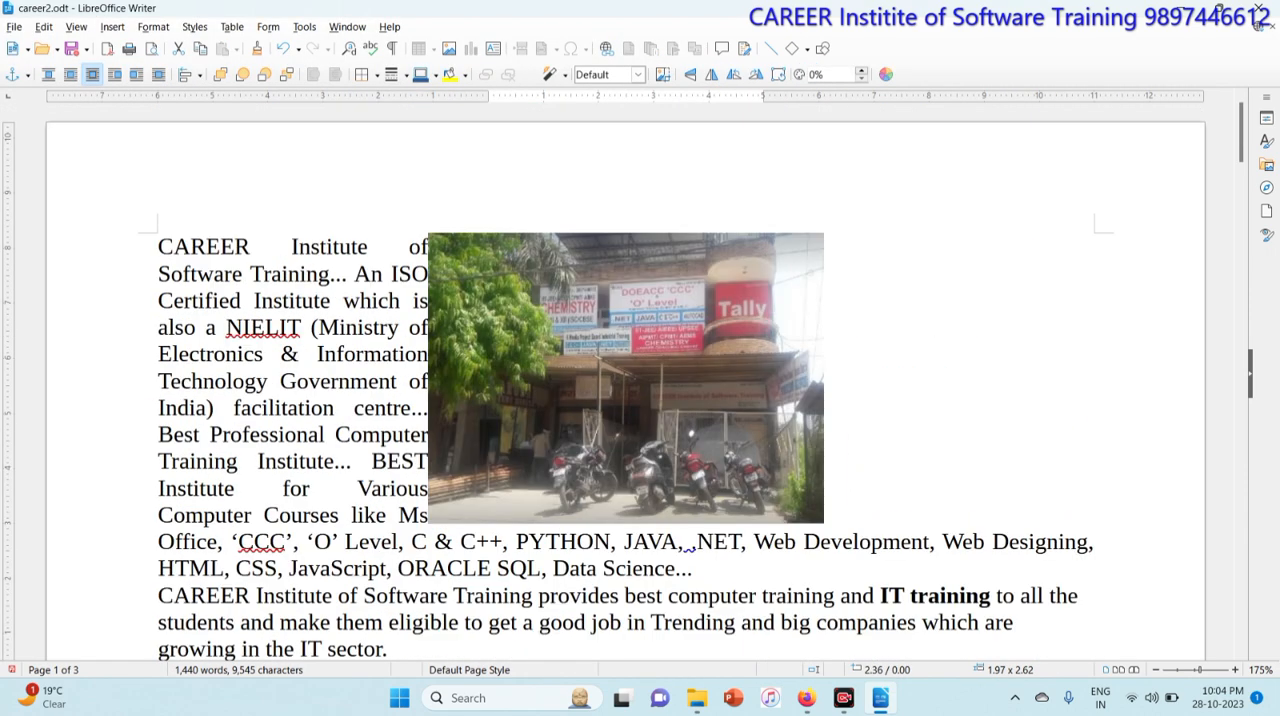
{"action": "left_click", "coordinate": [668, 367]}
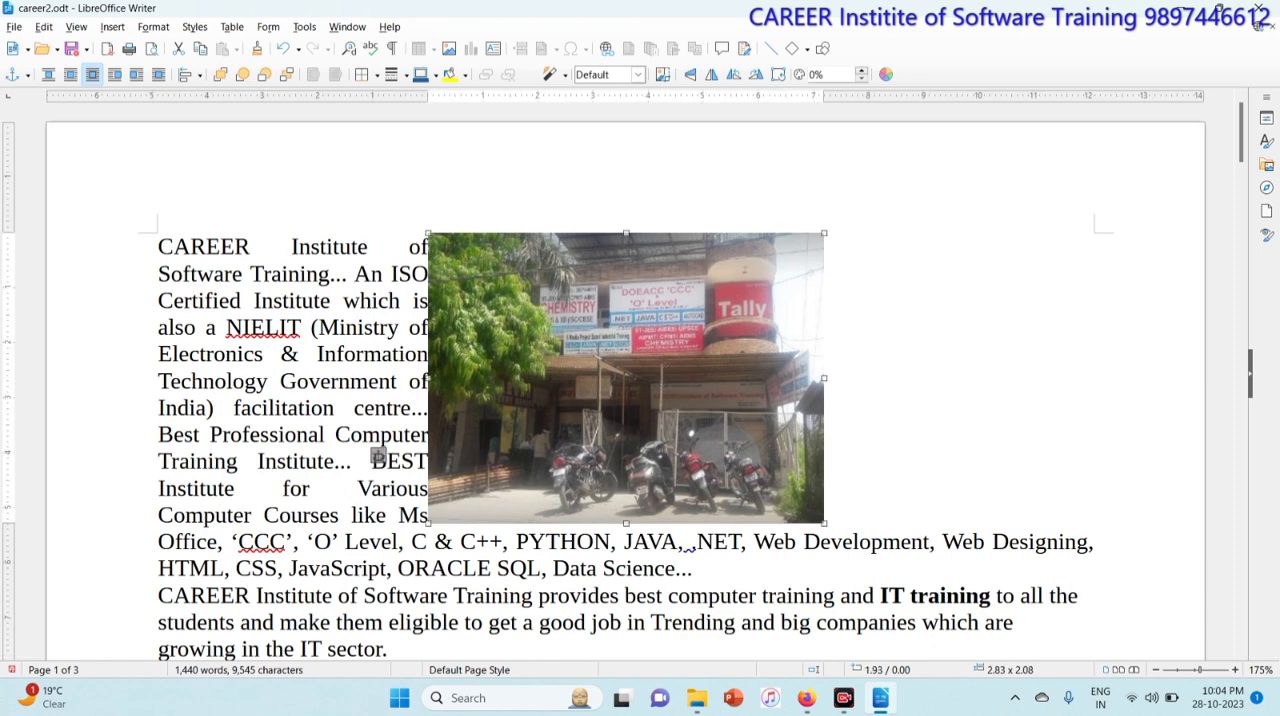
{"action": "left_click", "coordinate": [69, 76]}
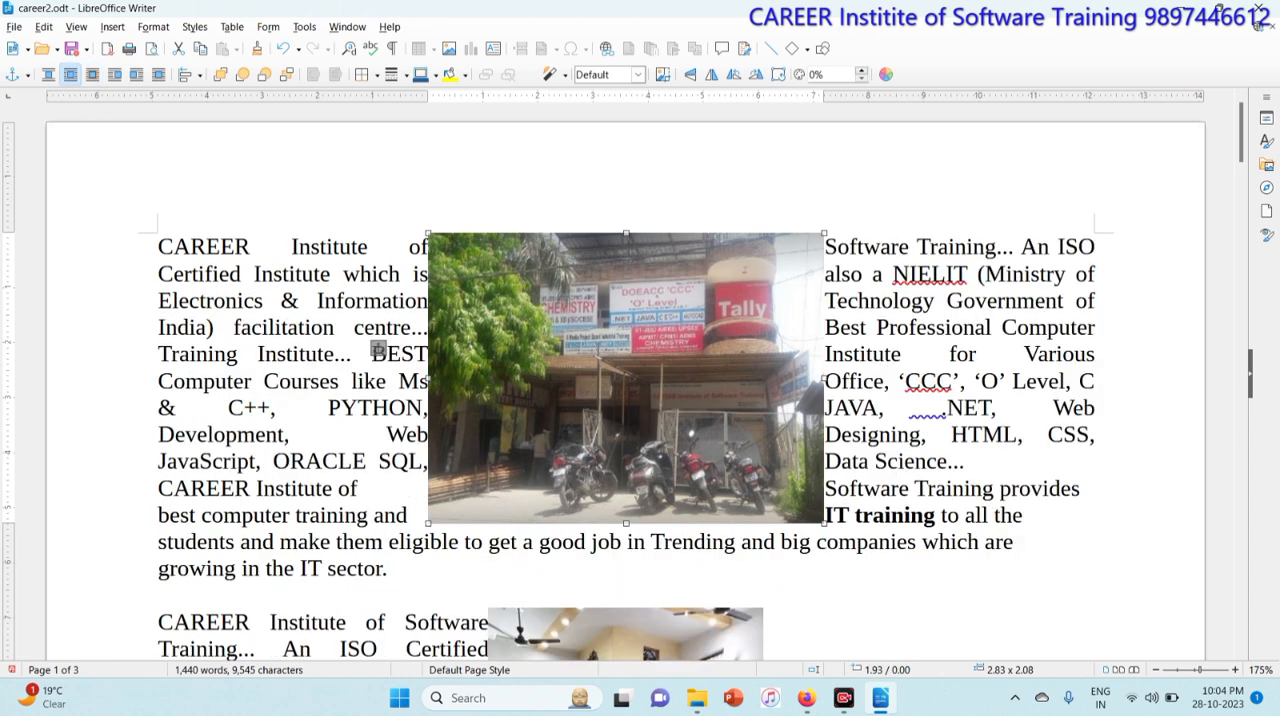
Step: Add the caption "CAREER Institute" to the first image
{"action": "left_click", "coordinate": [113, 27]}
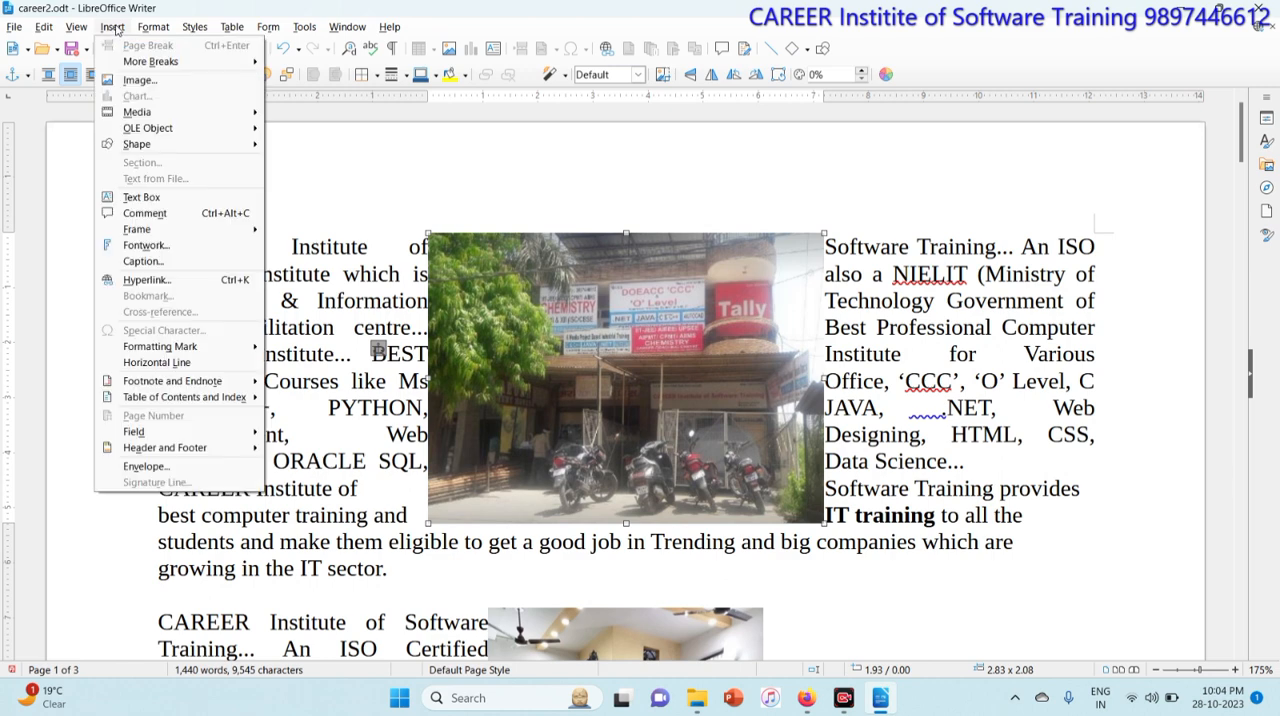
{"action": "left_click", "coordinate": [143, 261]}
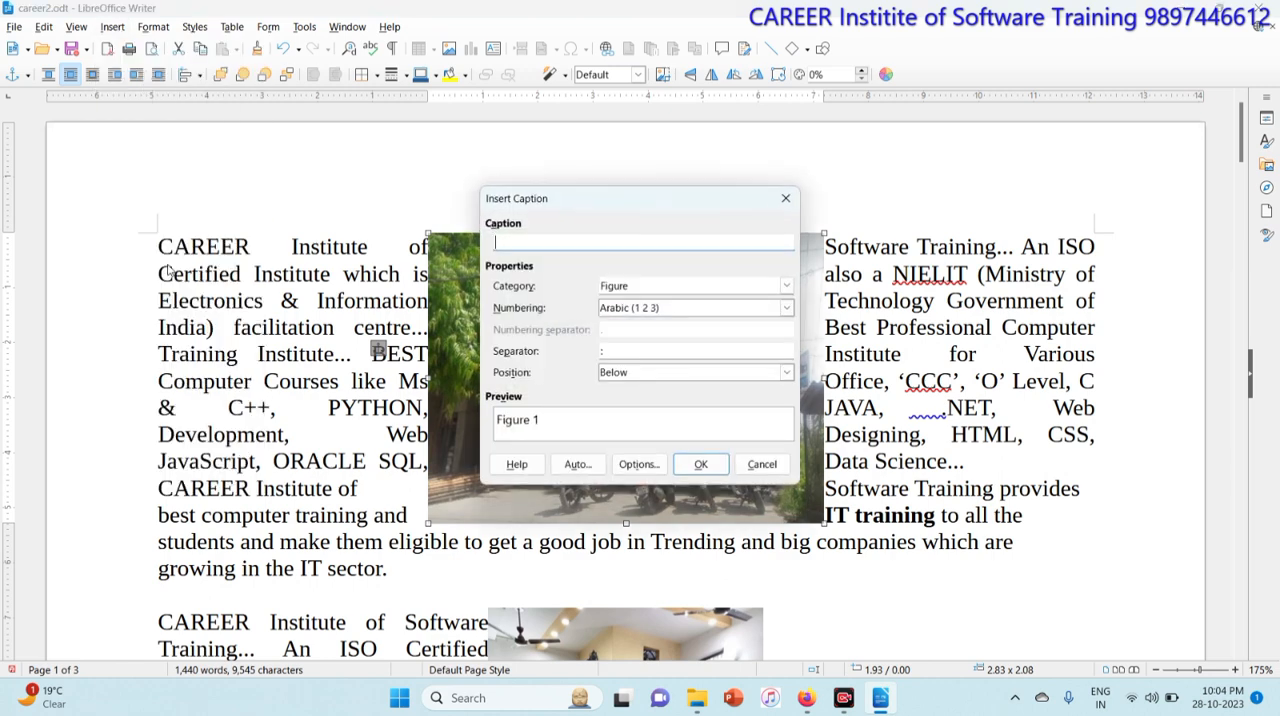
{"action": "type", "text": "CAREER Institute"}
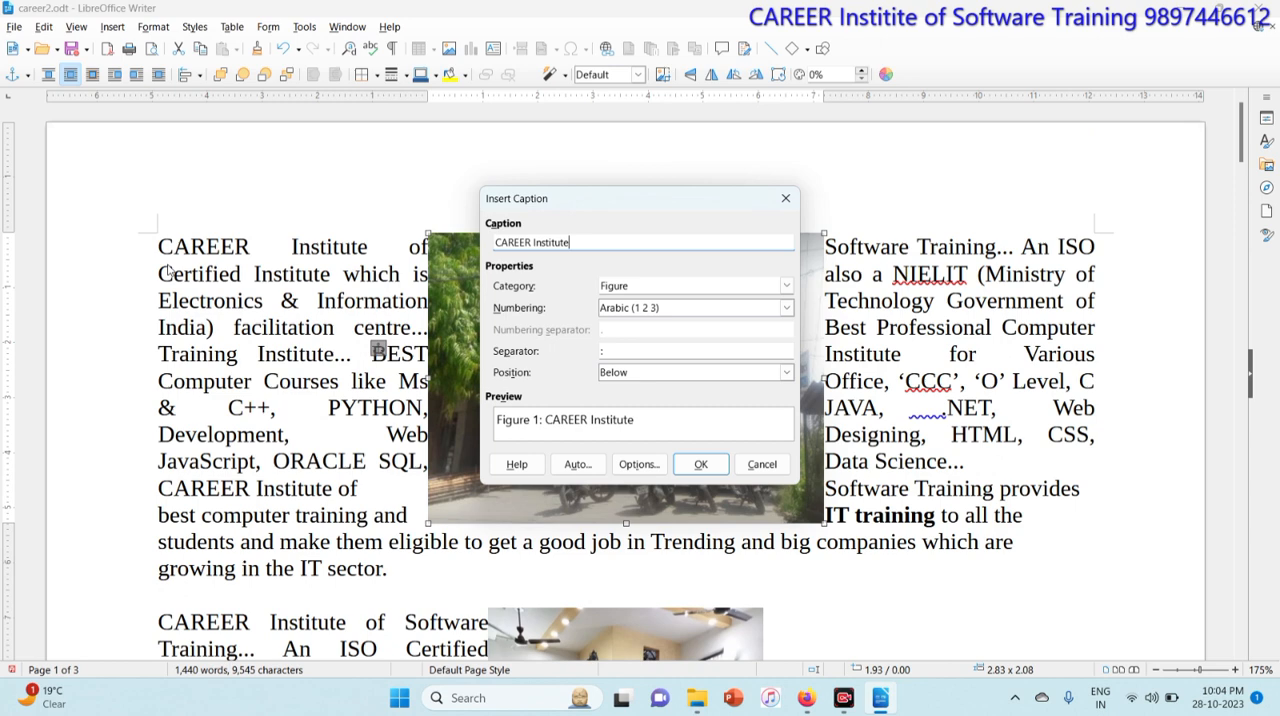
{"action": "left_click", "coordinate": [700, 464]}
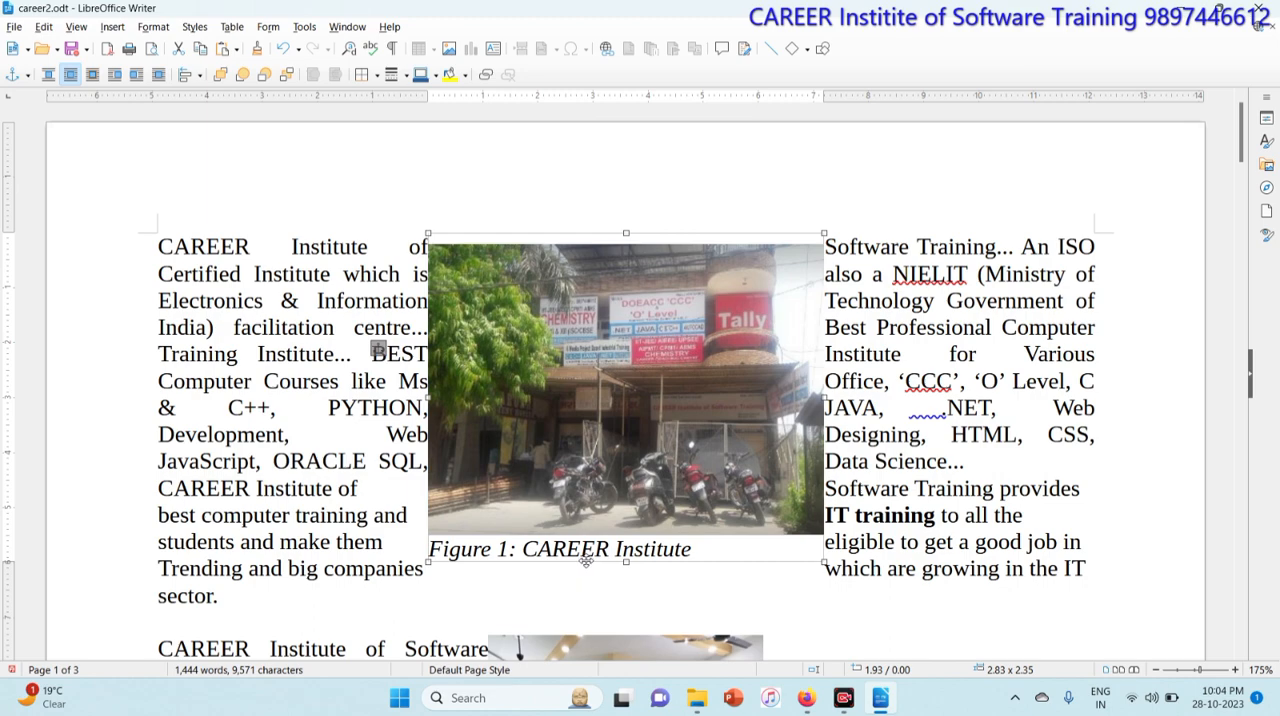
Step: Add the caption "Delhi" to the second image
{"action": "scroll", "coordinate": [673, 374], "scroll_direction": "down", "scroll_amount": 8}
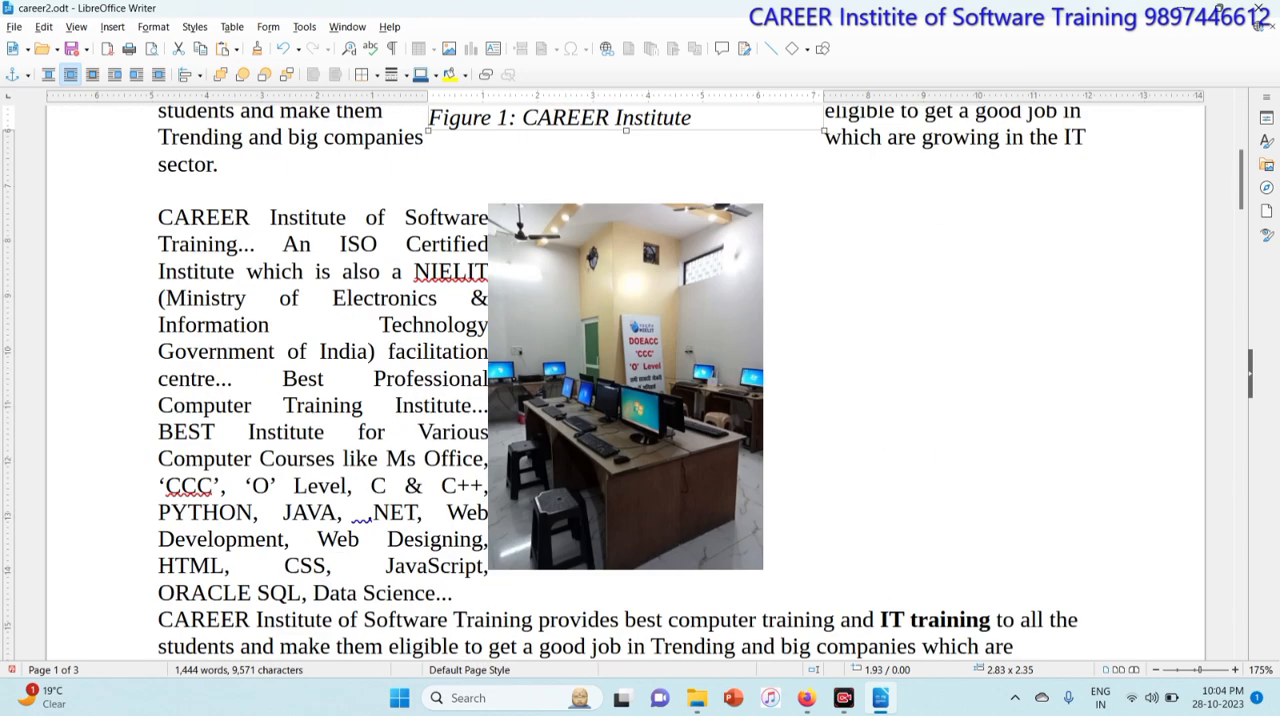
{"action": "left_click", "coordinate": [673, 374]}
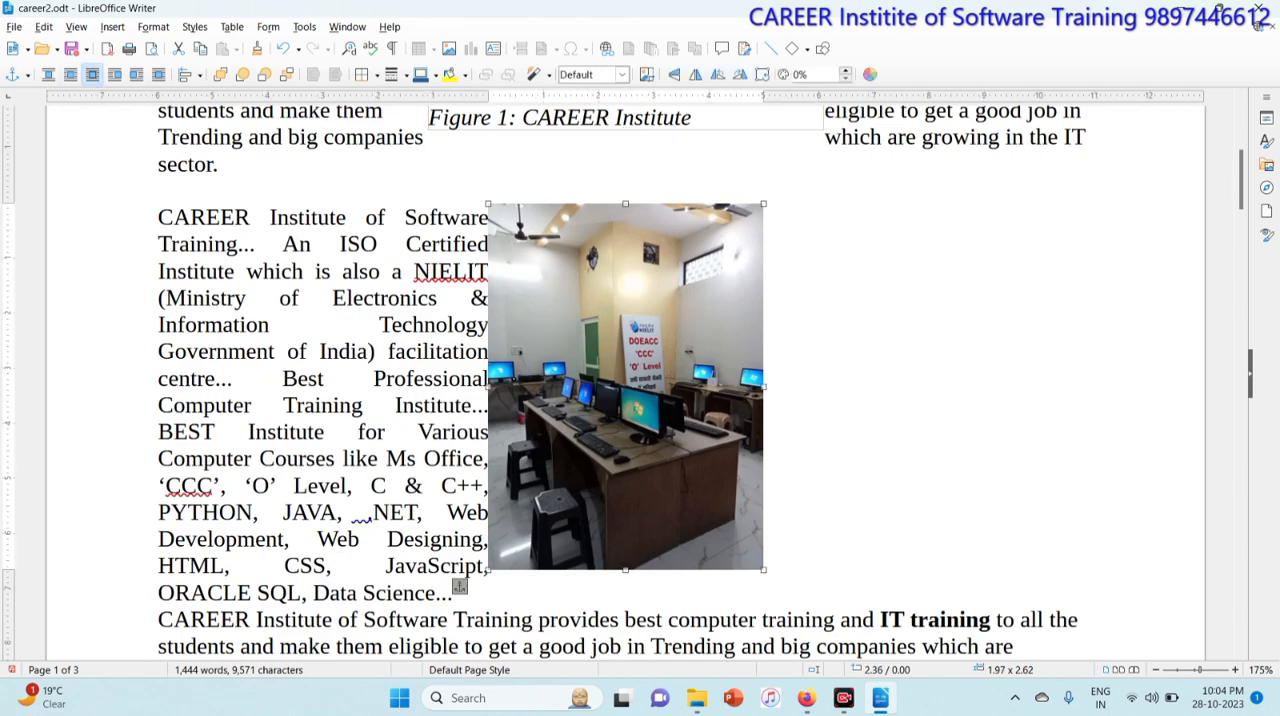
{"action": "left_click", "coordinate": [115, 28]}
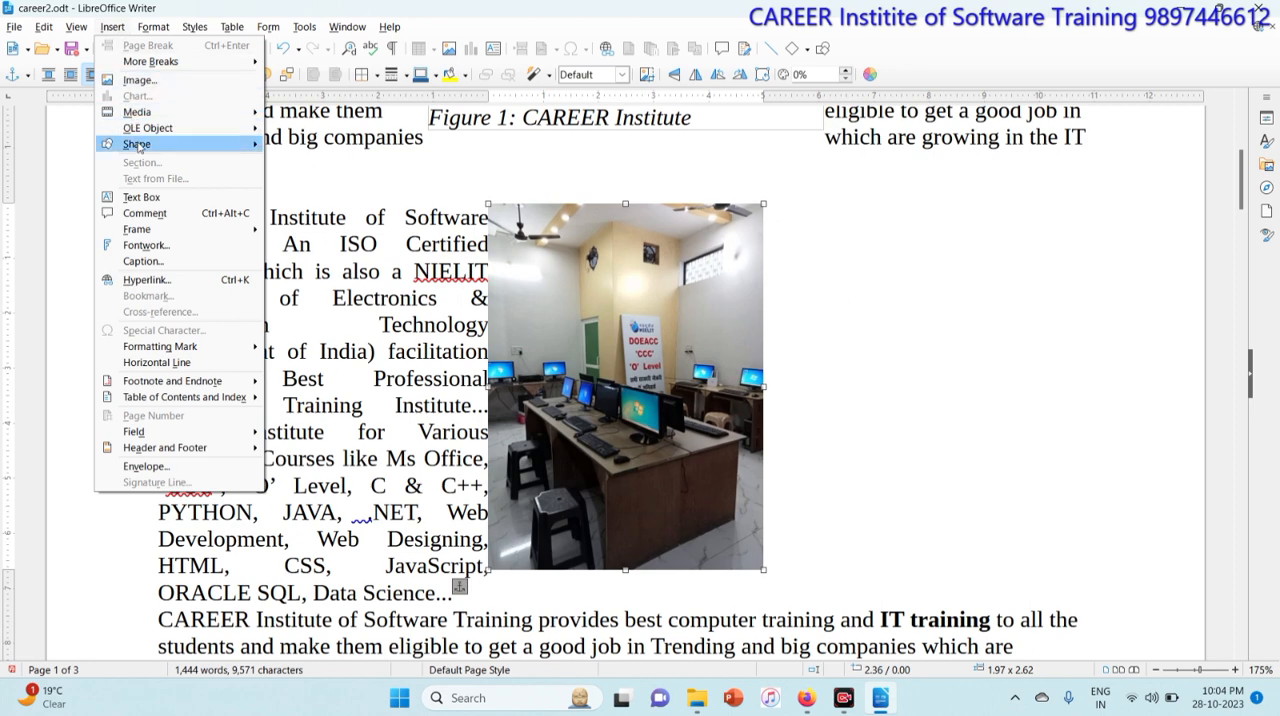
{"action": "left_click", "coordinate": [170, 264]}
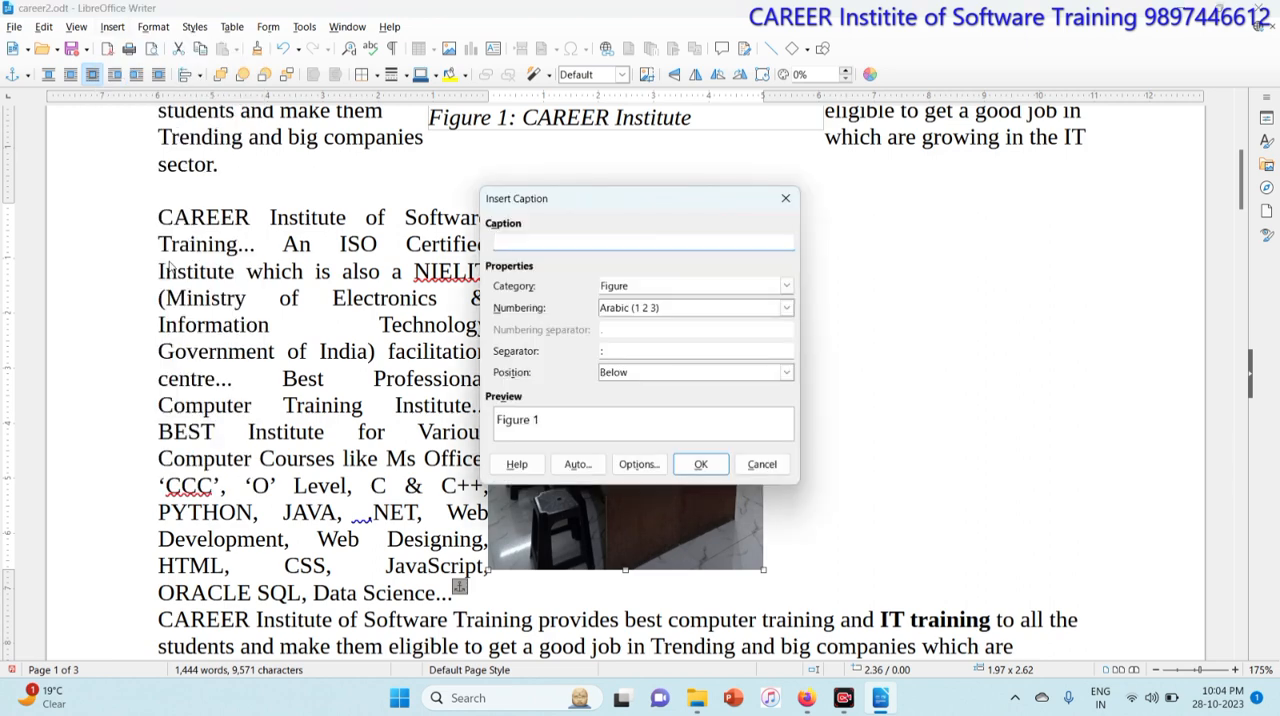
{"action": "type", "text": "Delhi"}
{"action": "left_click", "coordinate": [700, 464]}
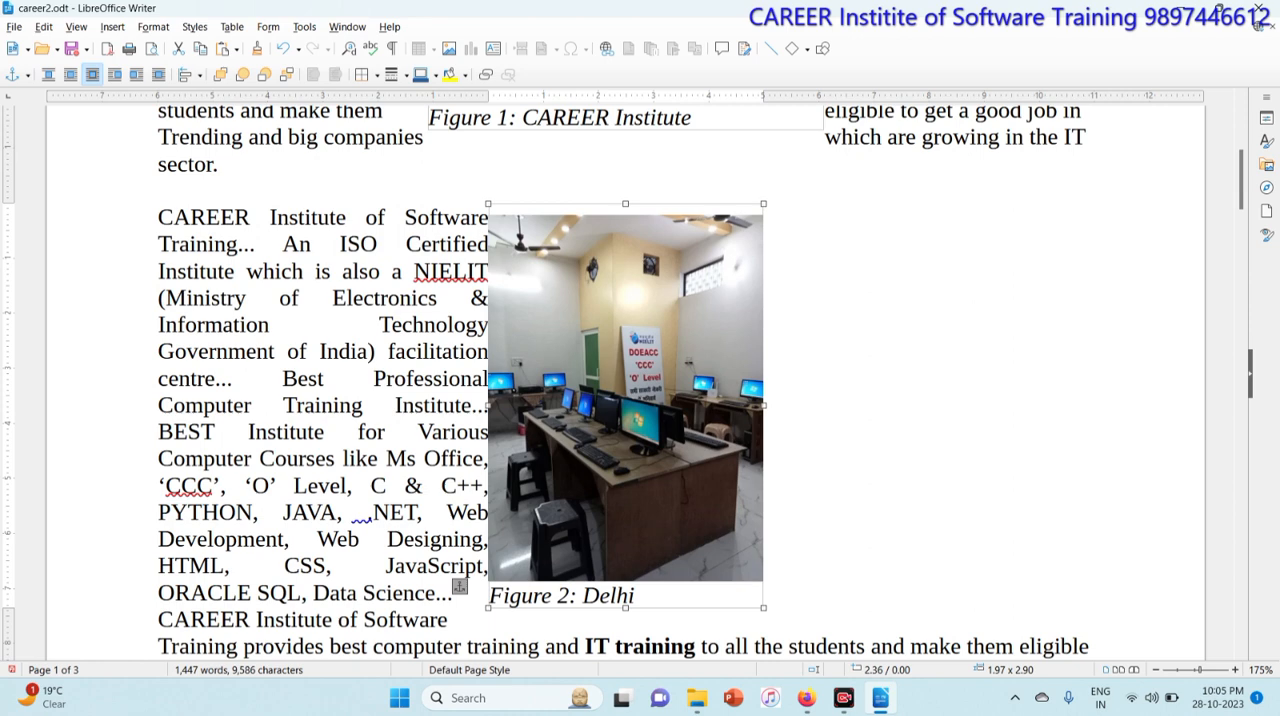
Step: Close the career2 document
{"action": "key", "text": "Escape"}
{"action": "left_click", "coordinate": [112, 26]}
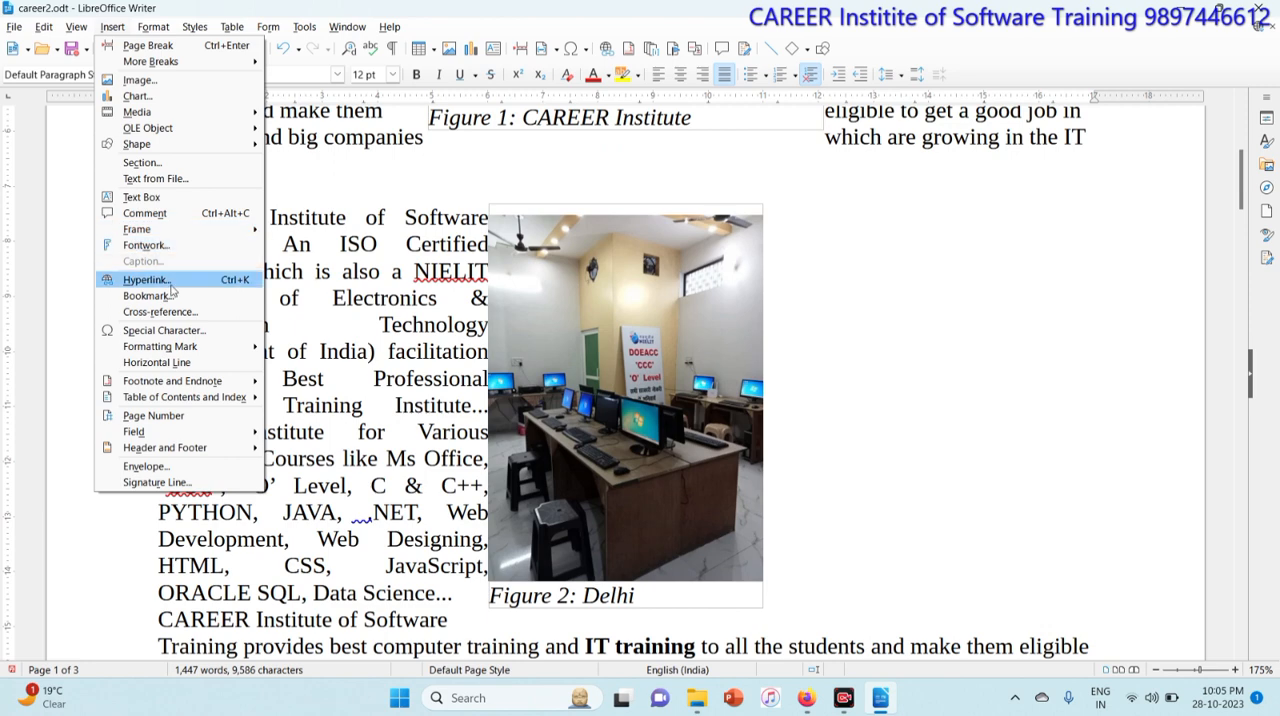
{"action": "left_click", "coordinate": [357, 271]}
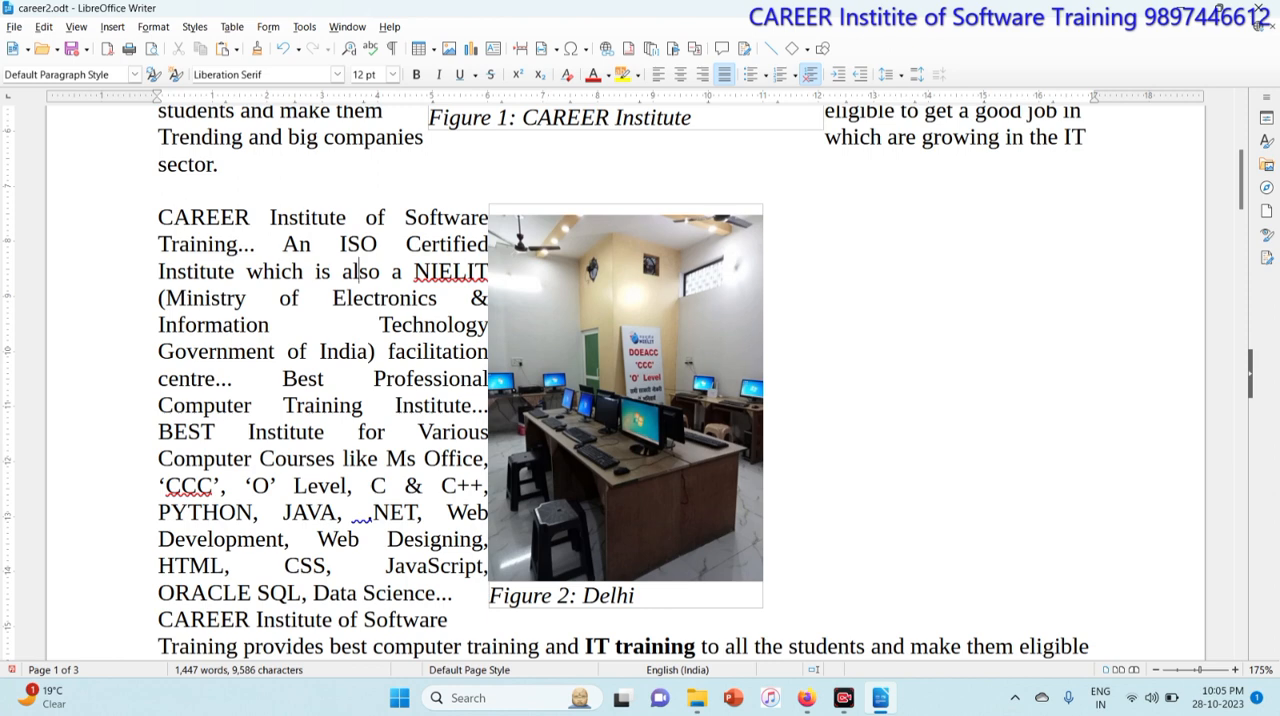
{"action": "key", "text": "ctrl+w"}
{"action": "left_click", "coordinate": [701, 374]}
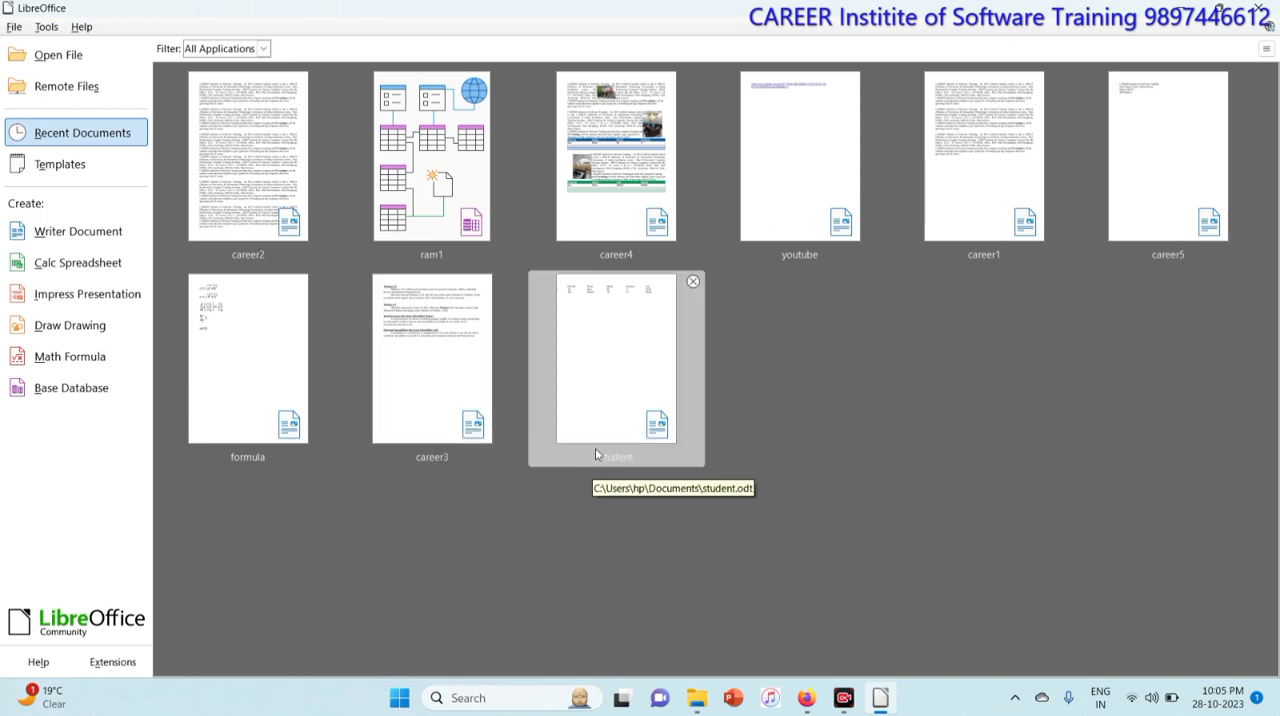
Step: Open the recent document career1 and left-align the empty paragraph at its end
{"action": "left_click", "coordinate": [980, 175]}
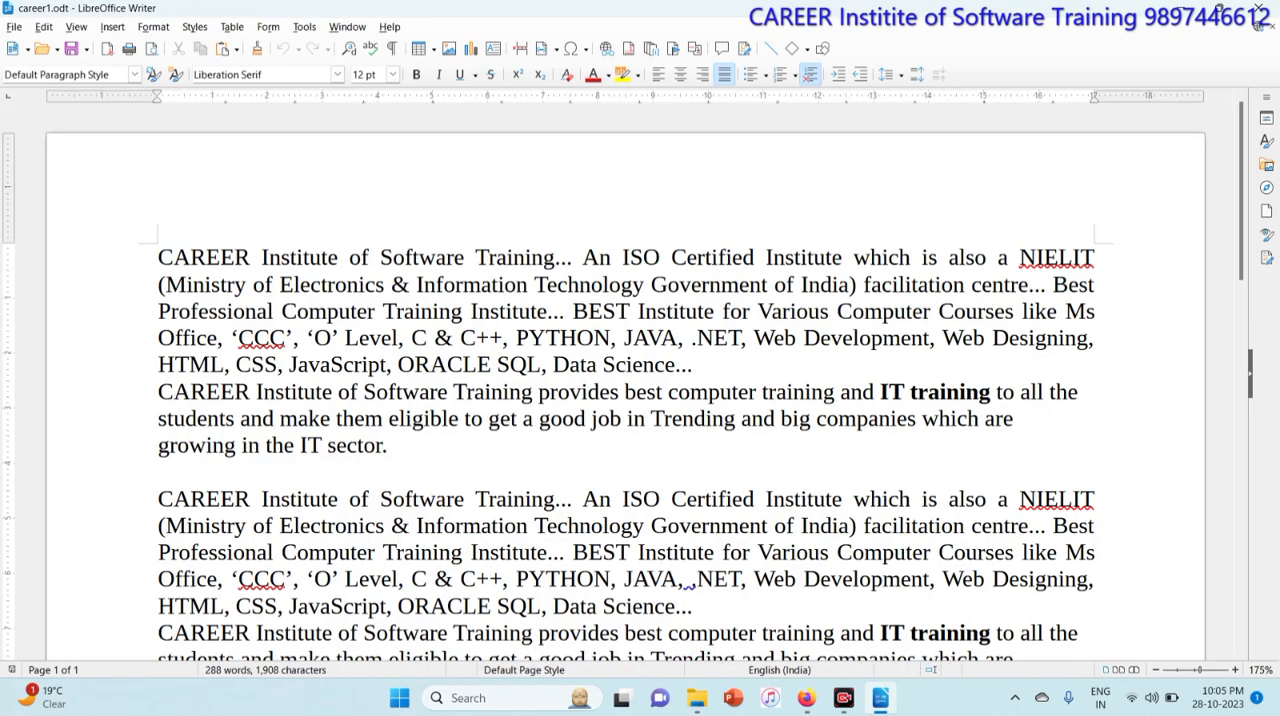
{"action": "scroll", "coordinate": [640, 380], "scroll_direction": "down", "scroll_amount": 5}
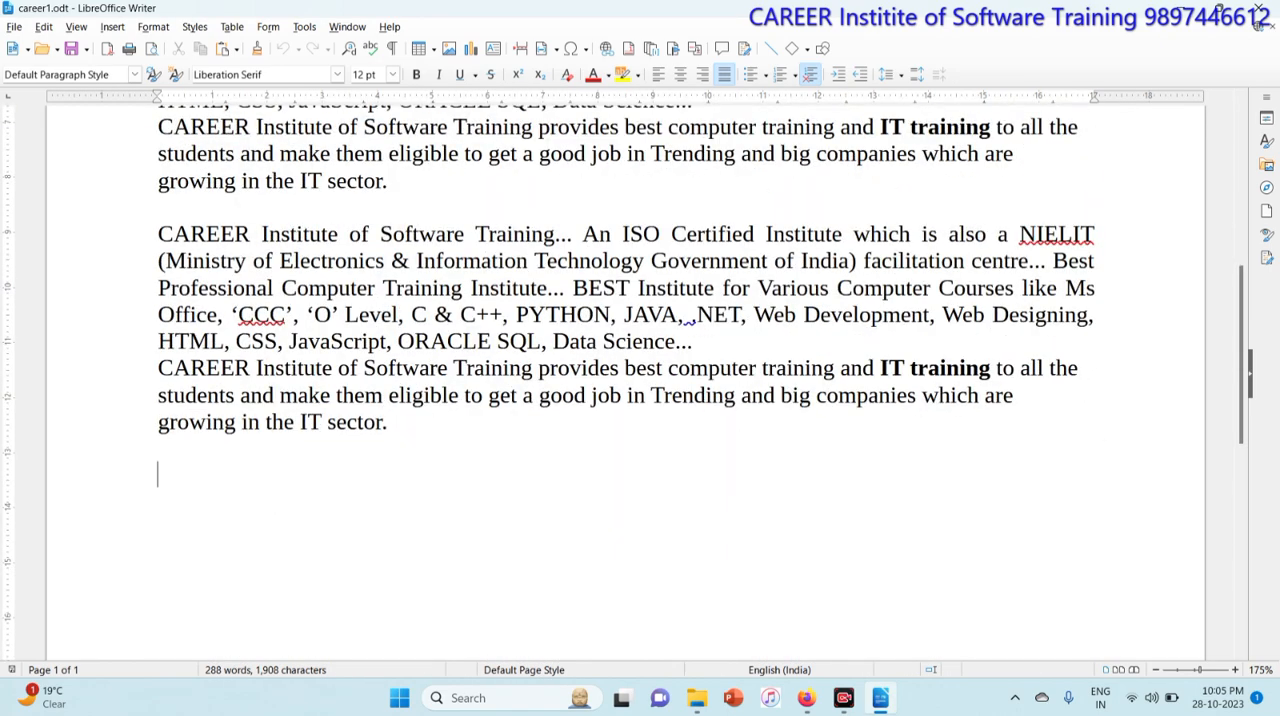
{"action": "key", "text": "ctrl+l"}
Step: Open the document youtube.odt from Documents
{"action": "key", "text": "ctrl+o"}
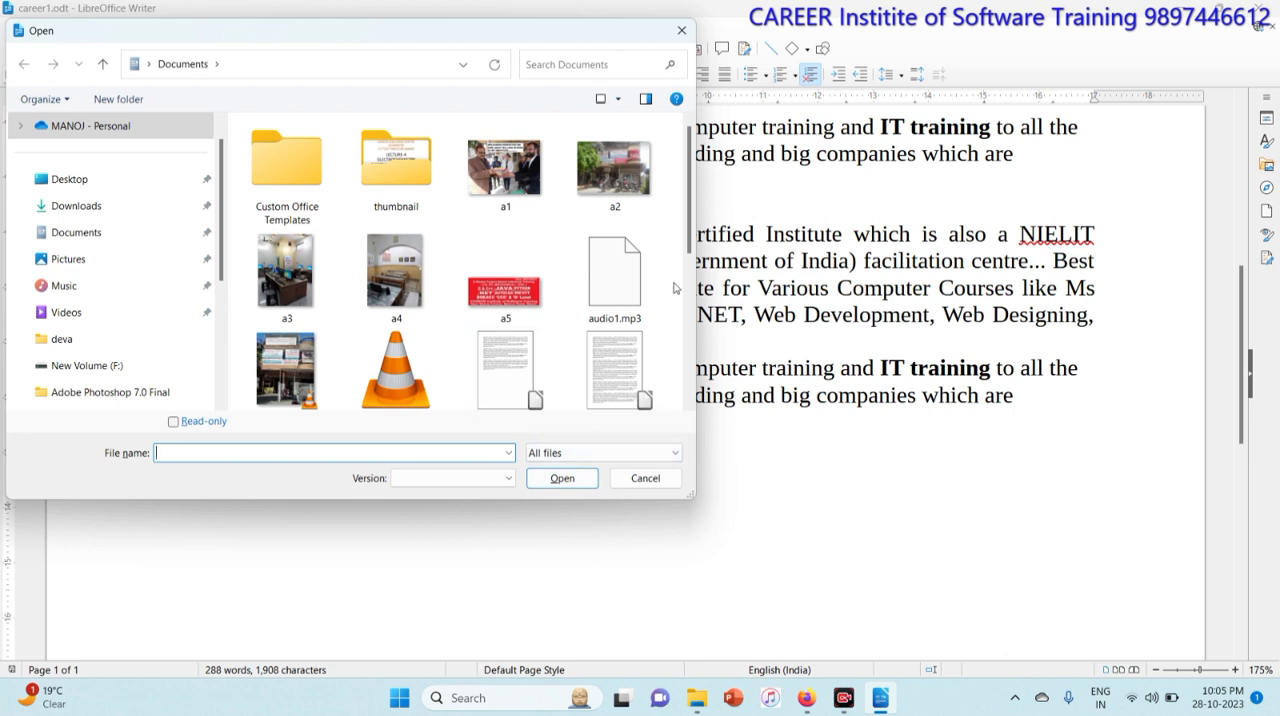
{"action": "type", "text": "y"}
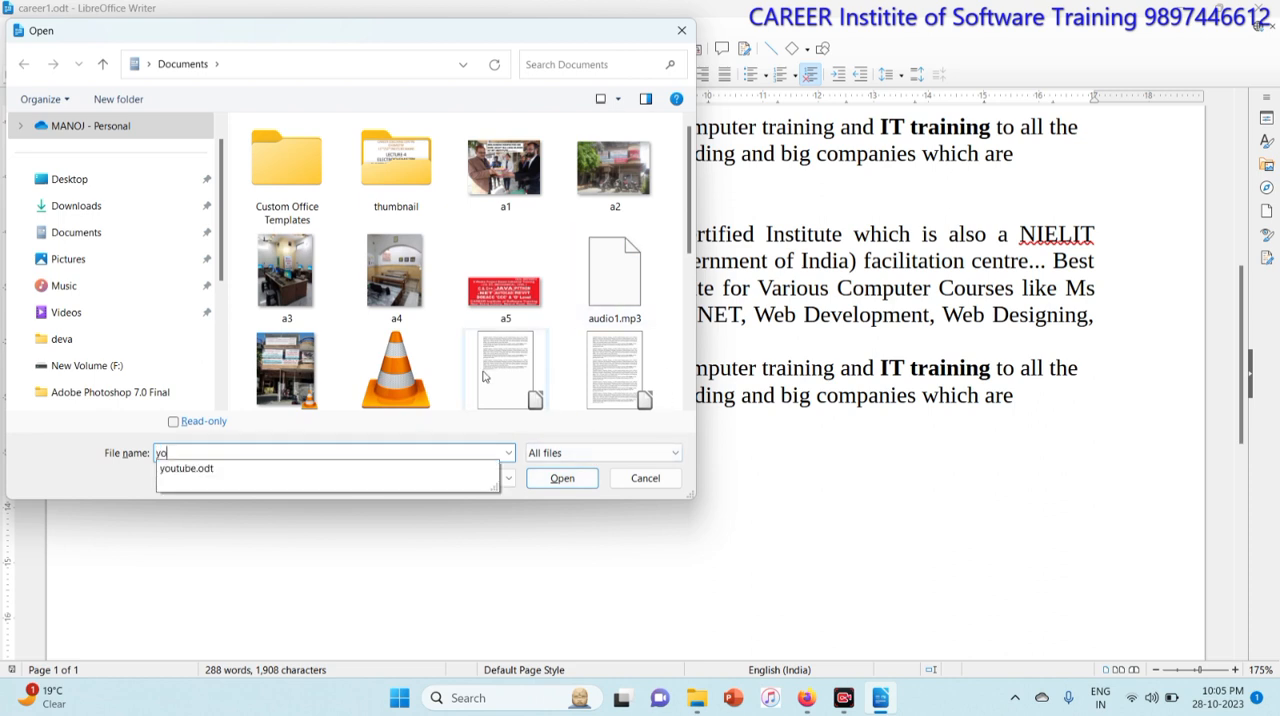
{"action": "type", "text": "o"}
{"action": "left_click", "coordinate": [239, 470]}
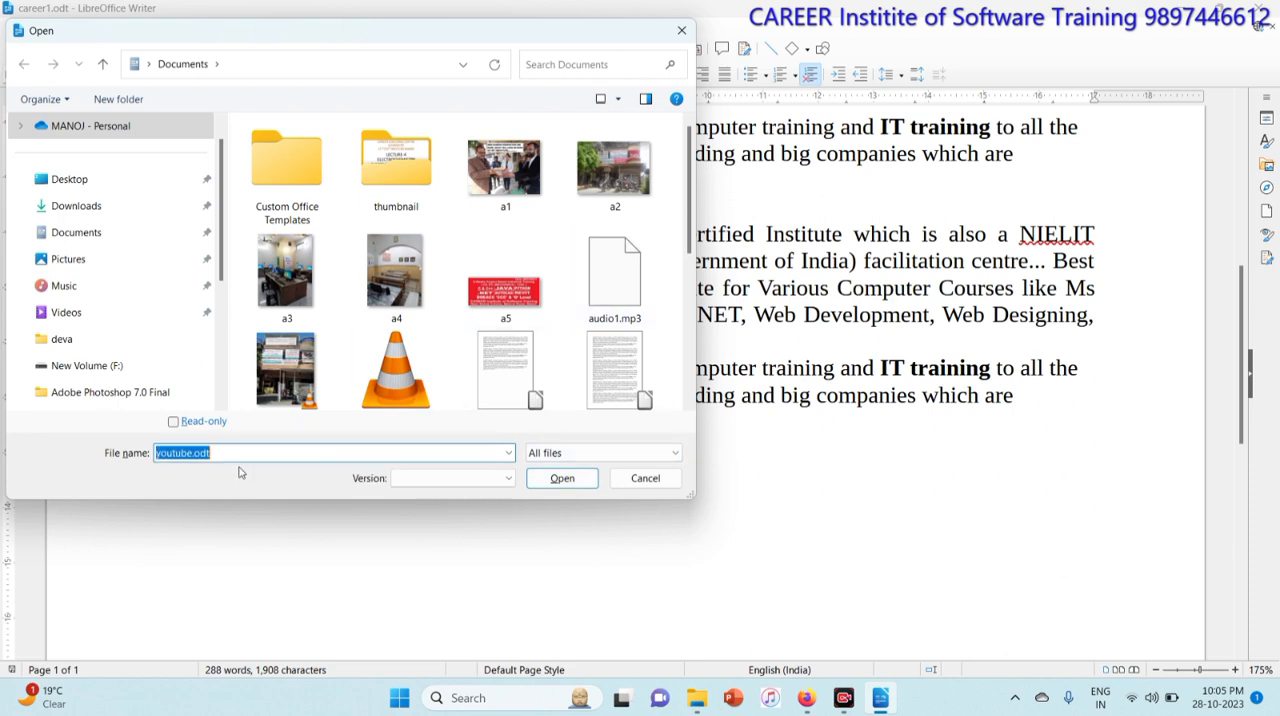
{"action": "left_click", "coordinate": [562, 478]}
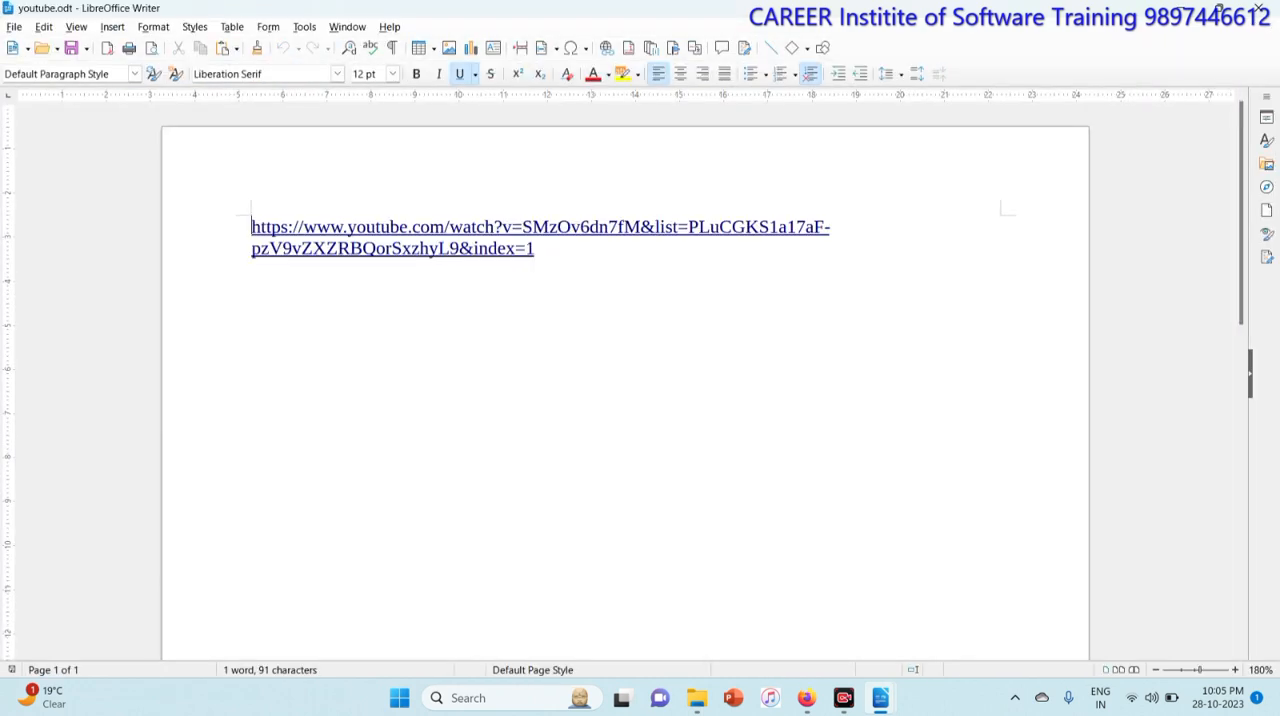
Step: Copy the YouTube link from youtube.odt and close that document
{"action": "left_click_drag", "start_coordinate": [252, 227], "coordinate": [535, 248]}
{"action": "right_click", "coordinate": [535, 248]}
{"action": "left_click", "coordinate": [548, 277]}
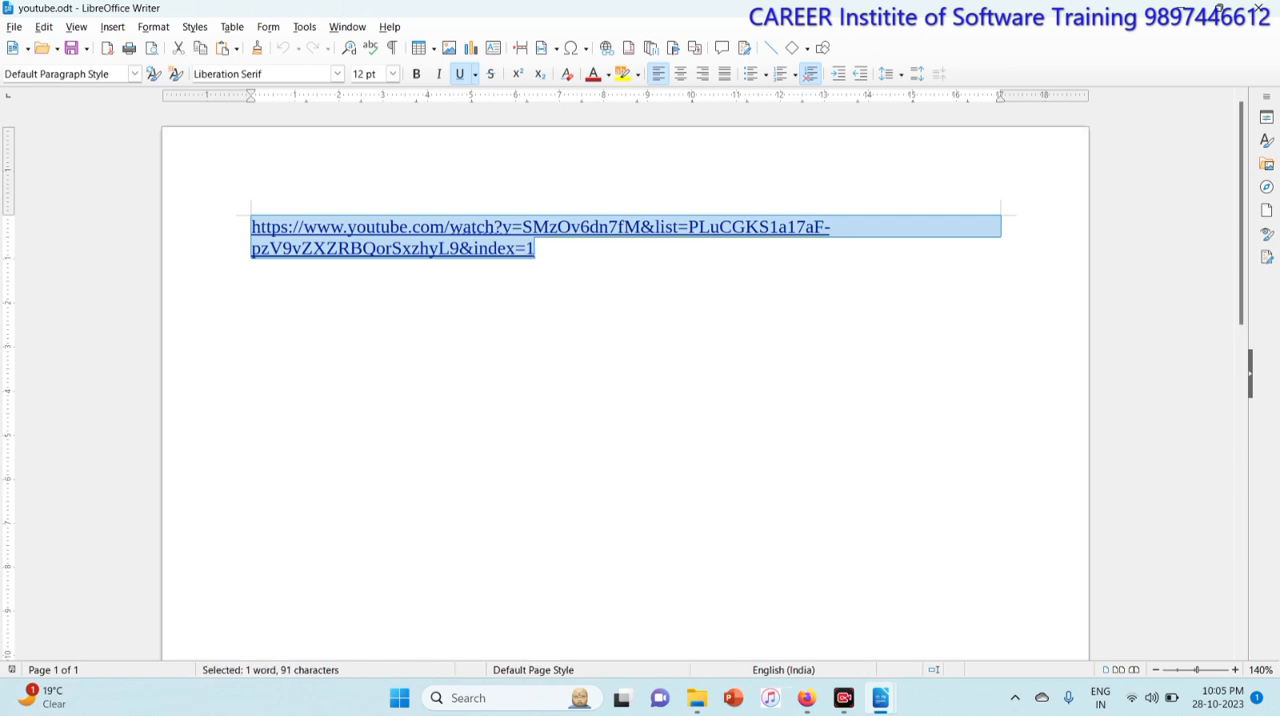
{"action": "left_click", "coordinate": [1263, 8]}
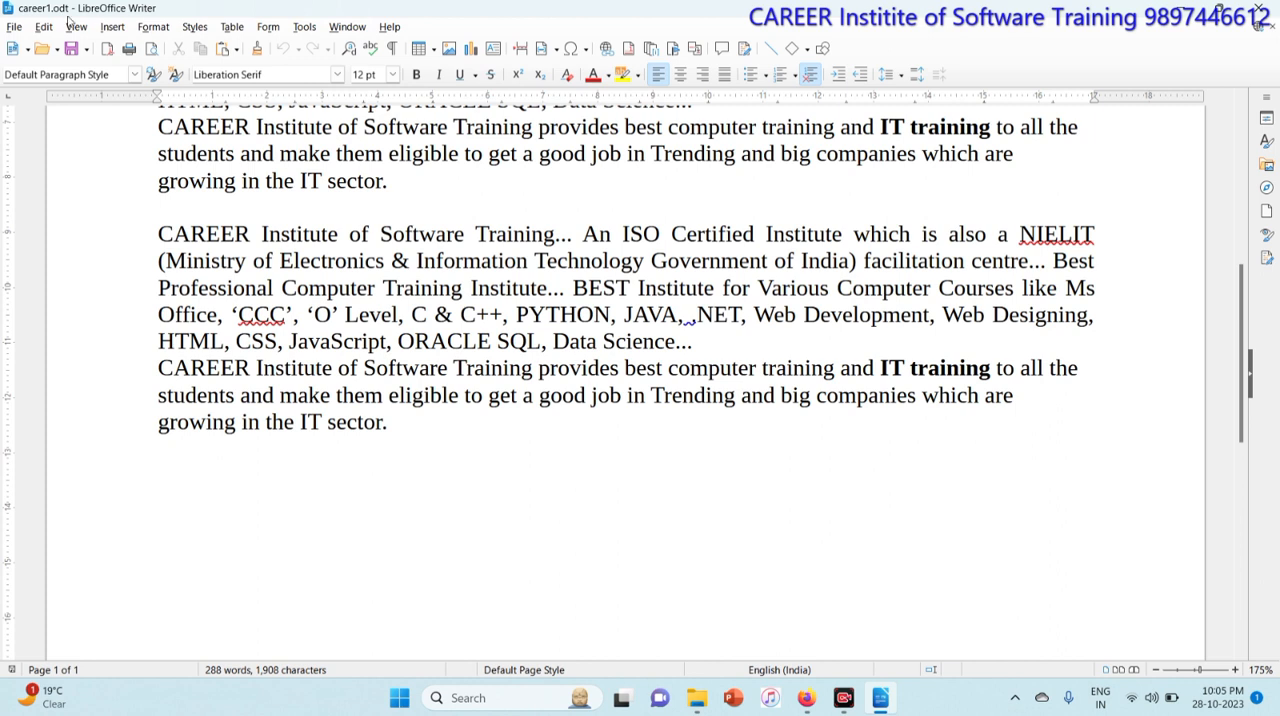
Step: Insert a web hyperlink with the copied YouTube URL at the end of career1
{"action": "left_click", "coordinate": [112, 27]}
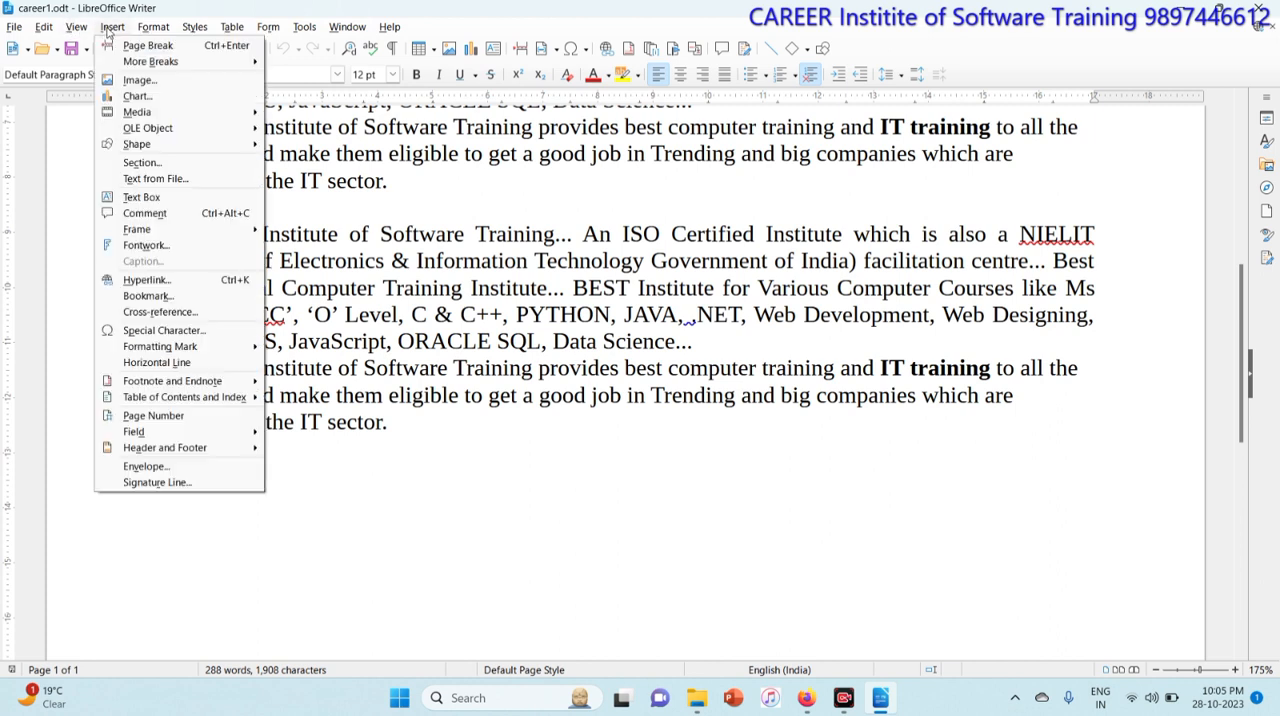
{"action": "left_click", "coordinate": [199, 287]}
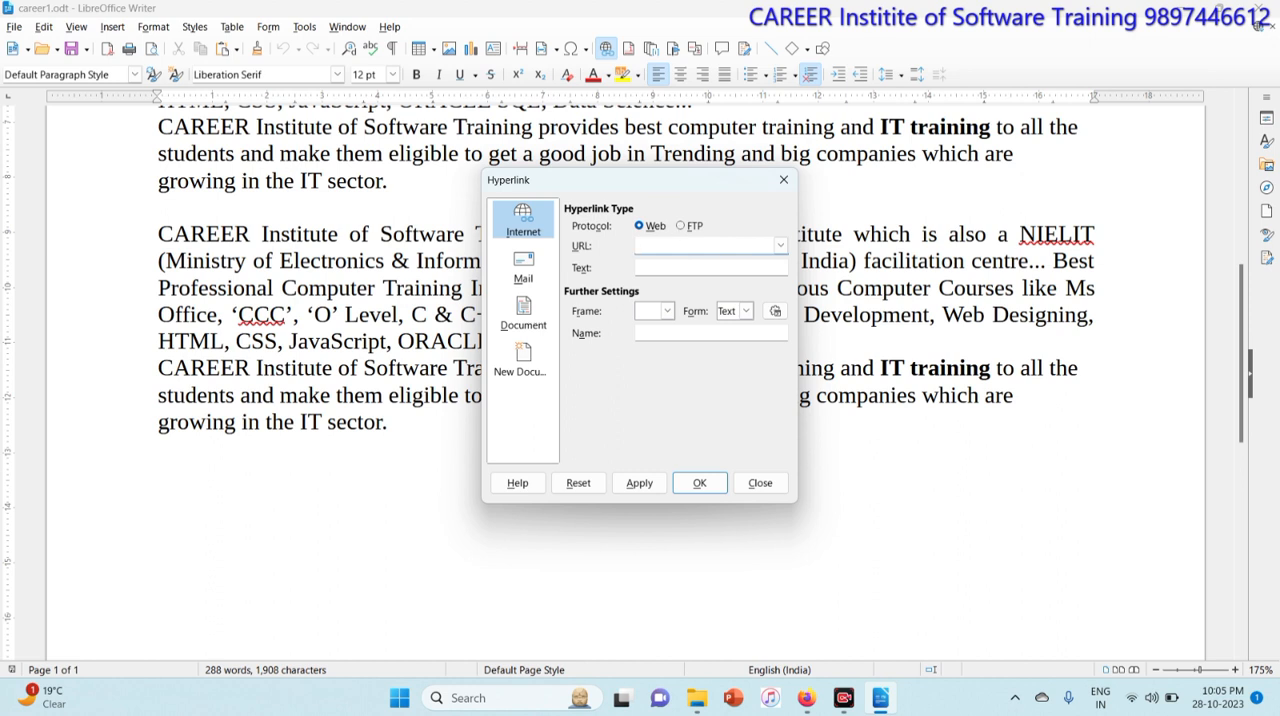
{"action": "key", "text": "ctrl+v"}
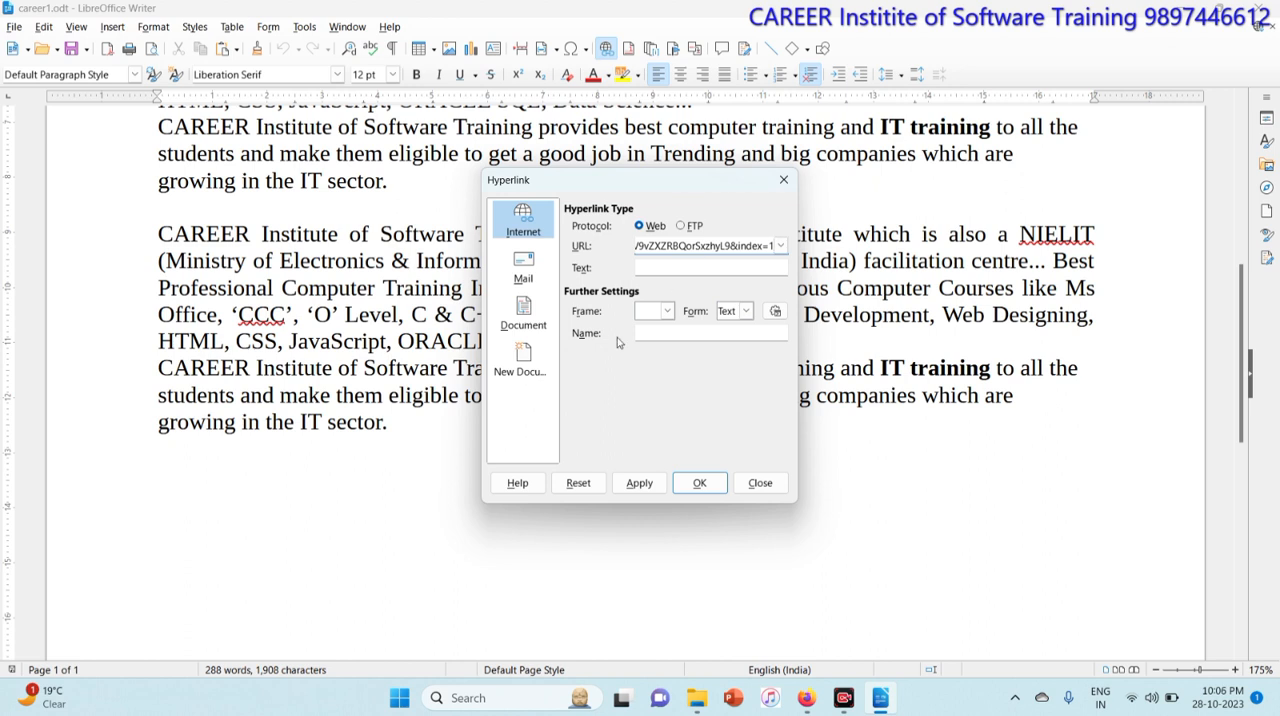
{"action": "left_click", "coordinate": [697, 485]}
{"action": "key", "text": "Right"}
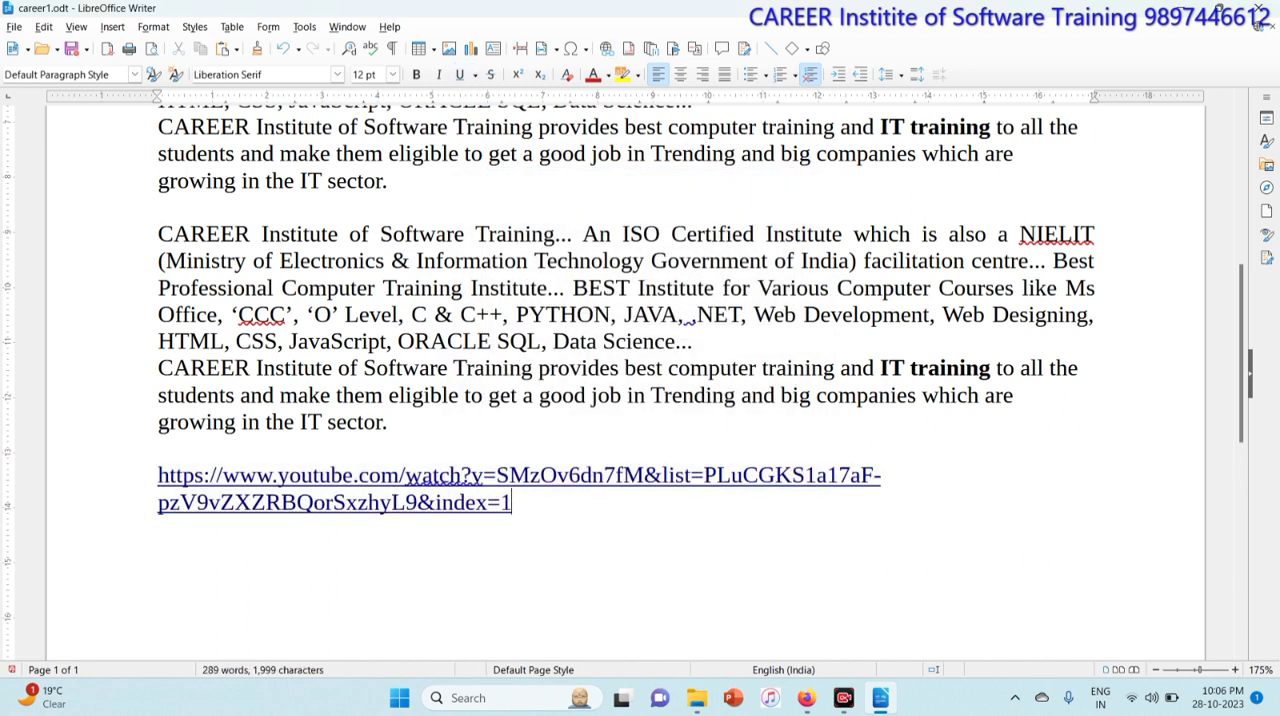
Step: Follow the YouTube hyperlink in the browser, play the video, and close the browser tab
{"action": "scroll", "coordinate": [625, 380], "scroll_direction": "down", "scroll_amount": 2}
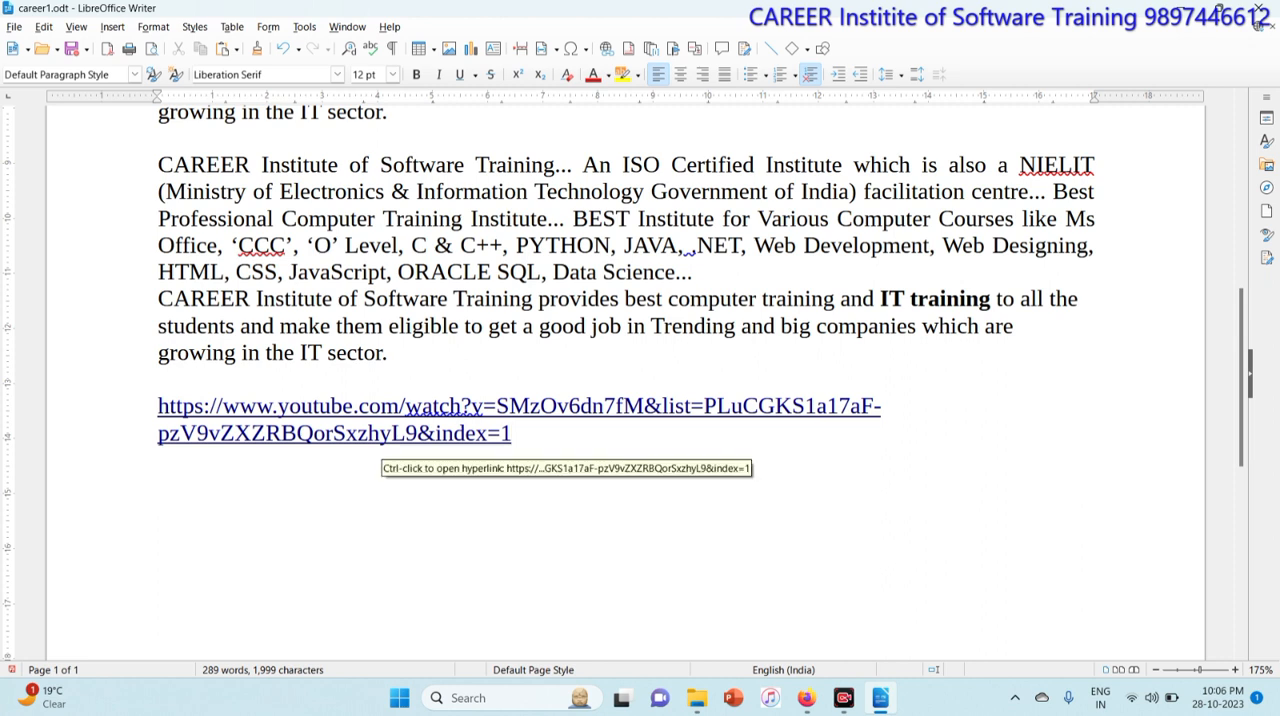
{"action": "left_click", "coordinate": [390, 436]}
{"action": "left_click", "coordinate": [390, 436], "text": "ctrl"}
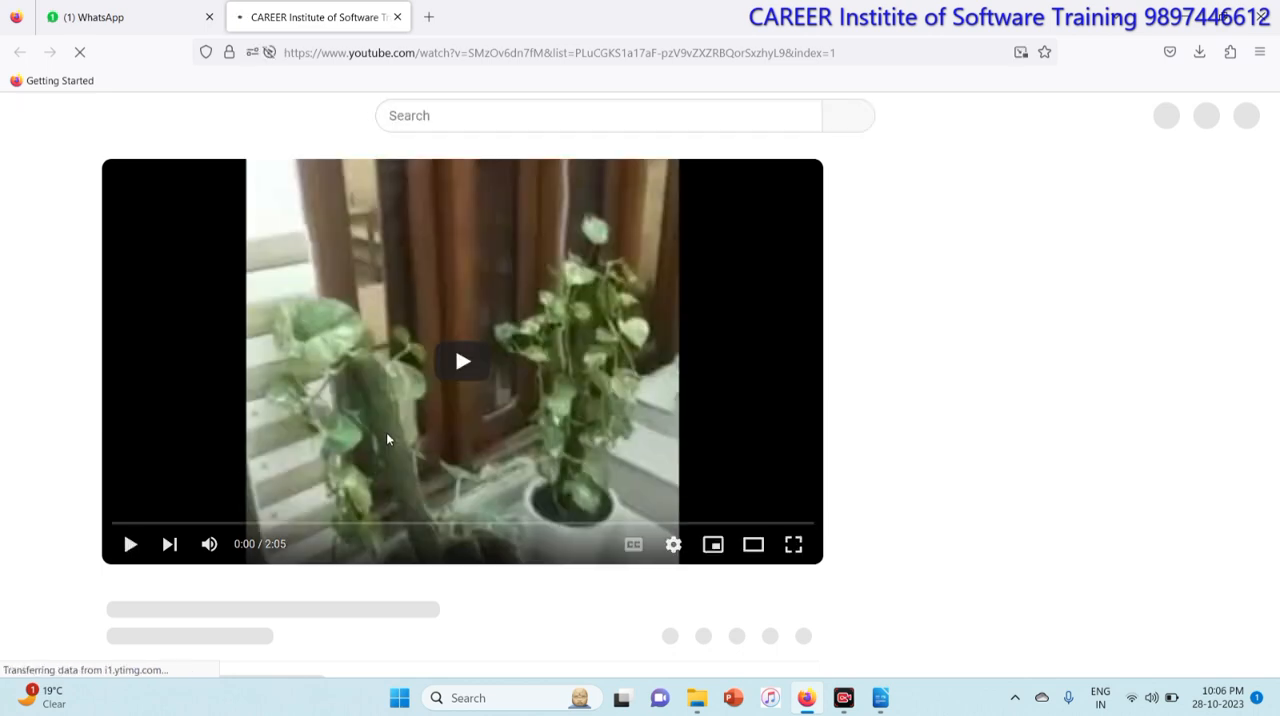
{"action": "left_click", "coordinate": [464, 390]}
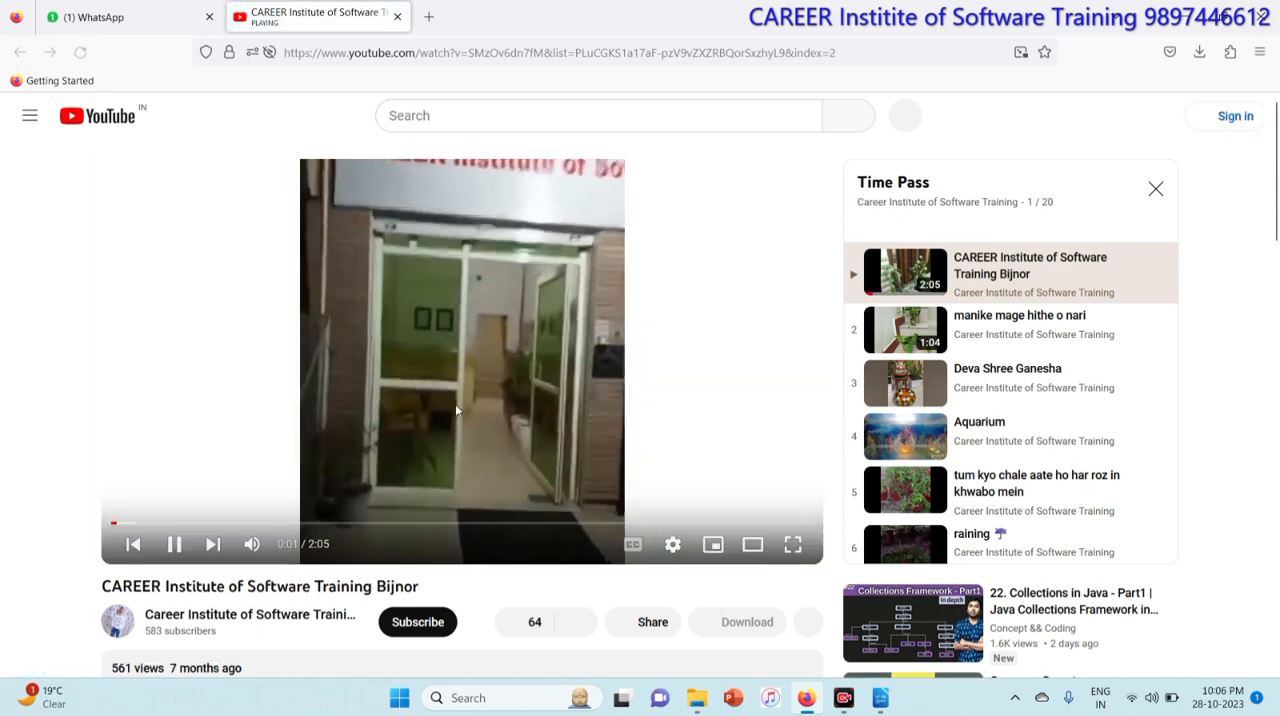
{"action": "left_click", "coordinate": [396, 20]}
Step: Return to Writer and add an empty paragraph after the link
{"action": "left_click", "coordinate": [880, 699]}
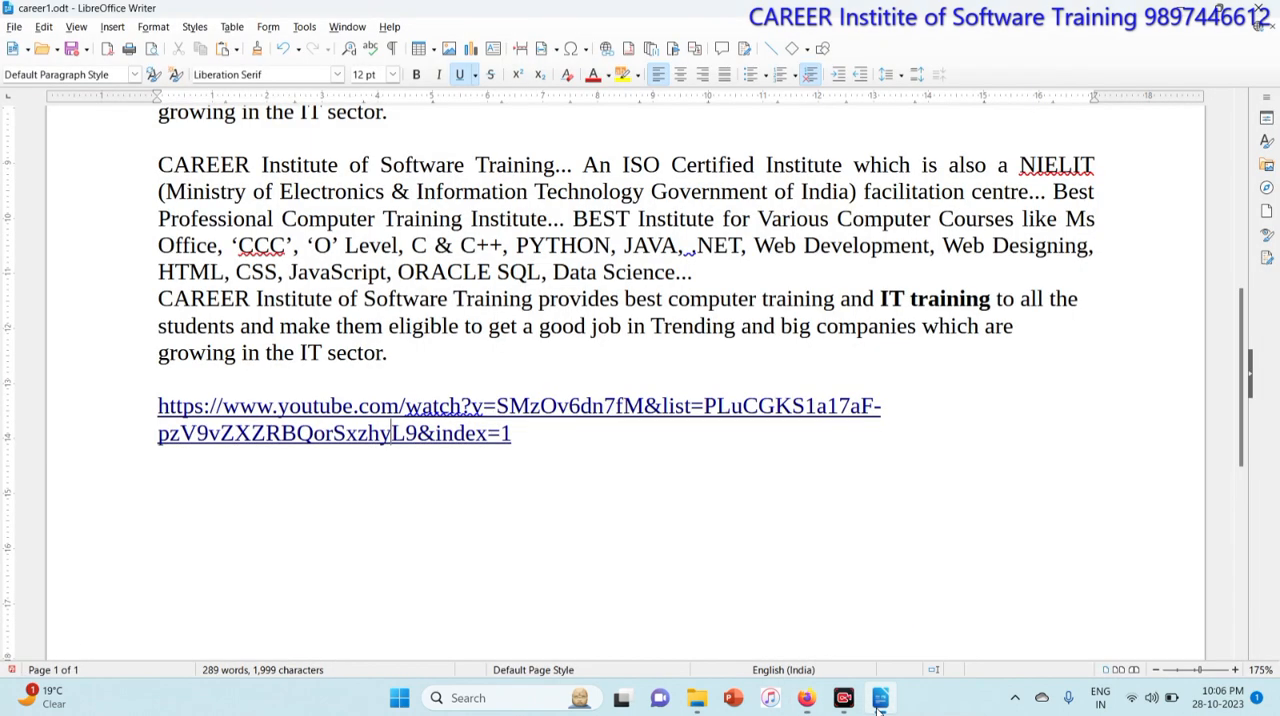
{"action": "key", "text": "Return"}
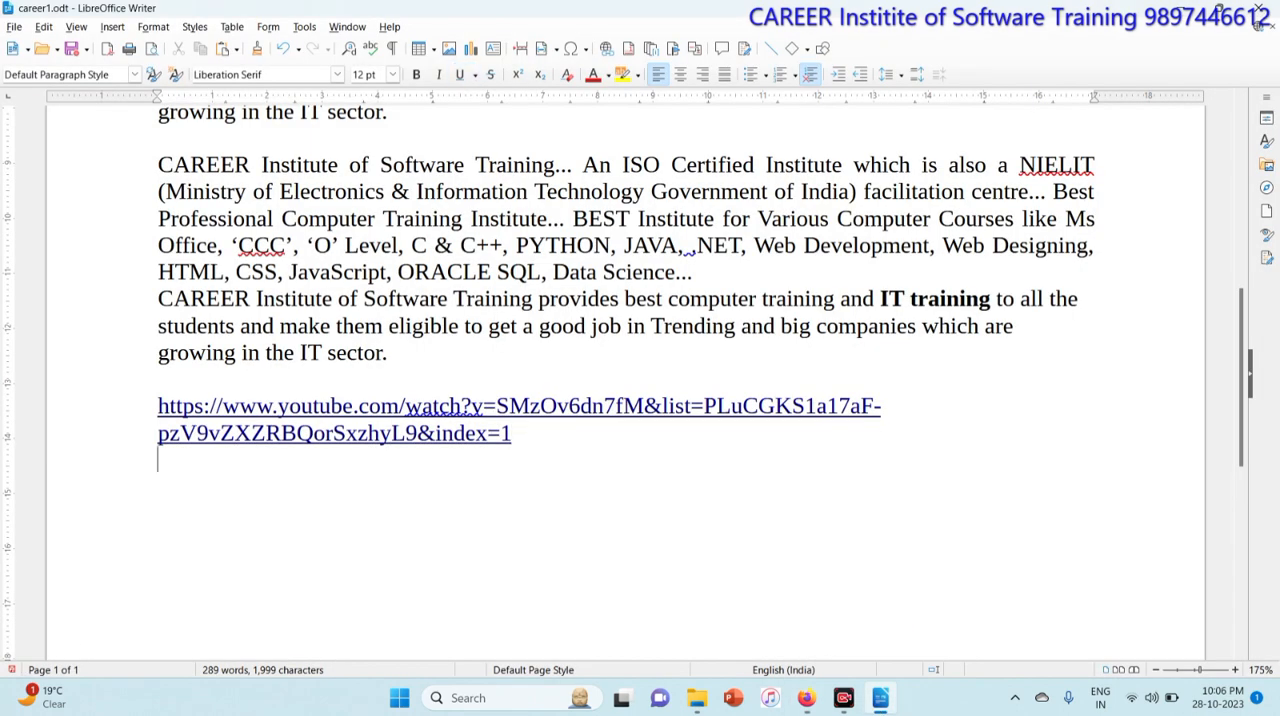
Step: Link the word BEST in the first paragraph to the document formula.odt in Documents
{"action": "scroll", "coordinate": [640, 380], "scroll_direction": "up", "scroll_amount": 10}
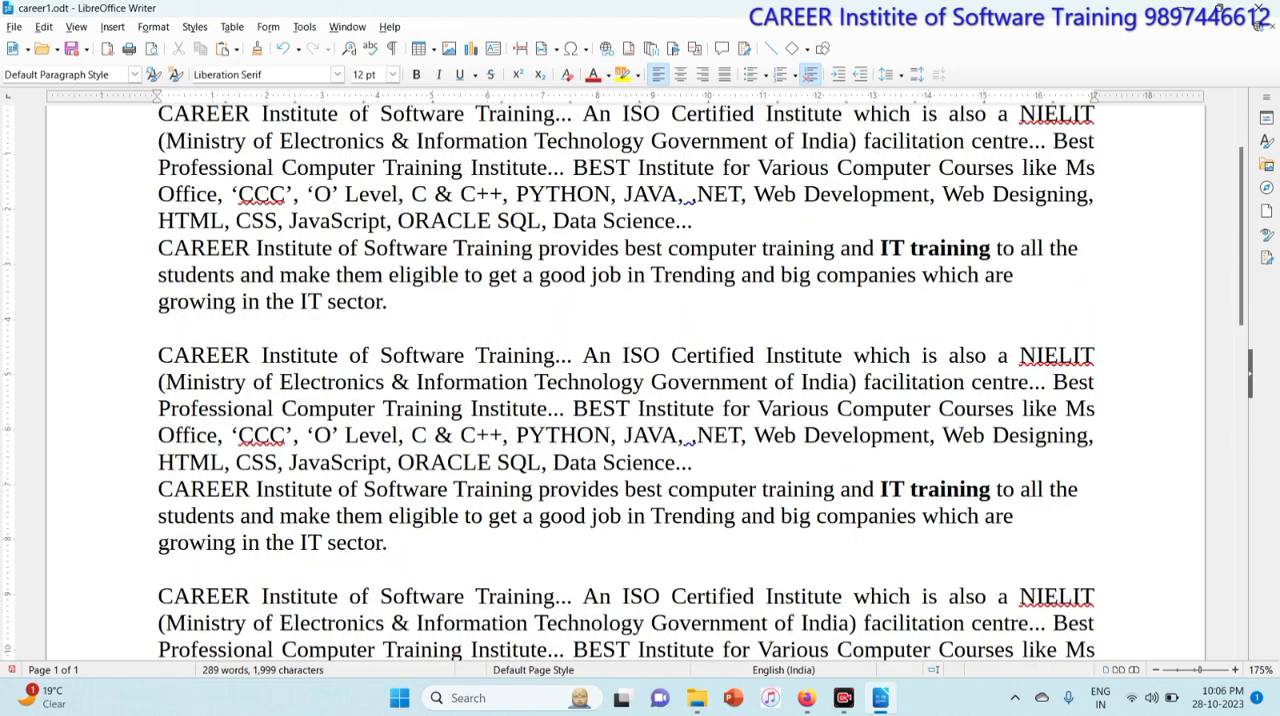
{"action": "left_click_drag", "start_coordinate": [573, 311], "coordinate": [629, 311]}
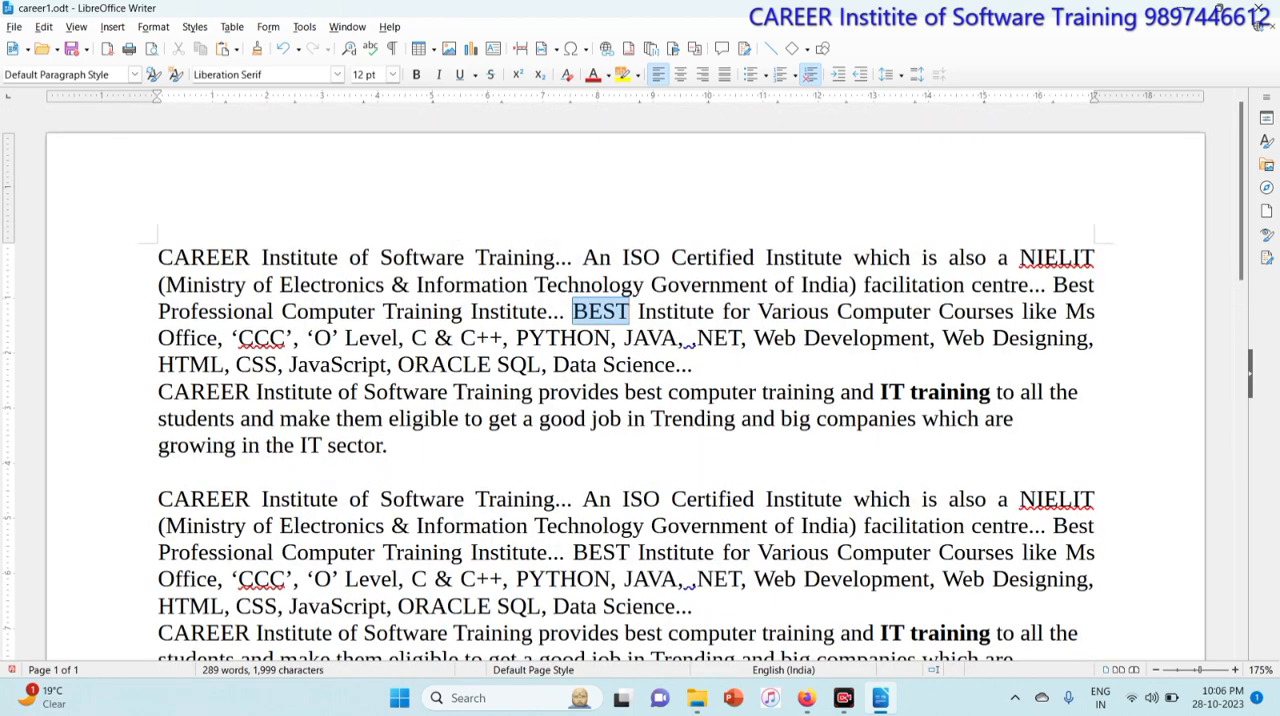
{"action": "left_click", "coordinate": [113, 27]}
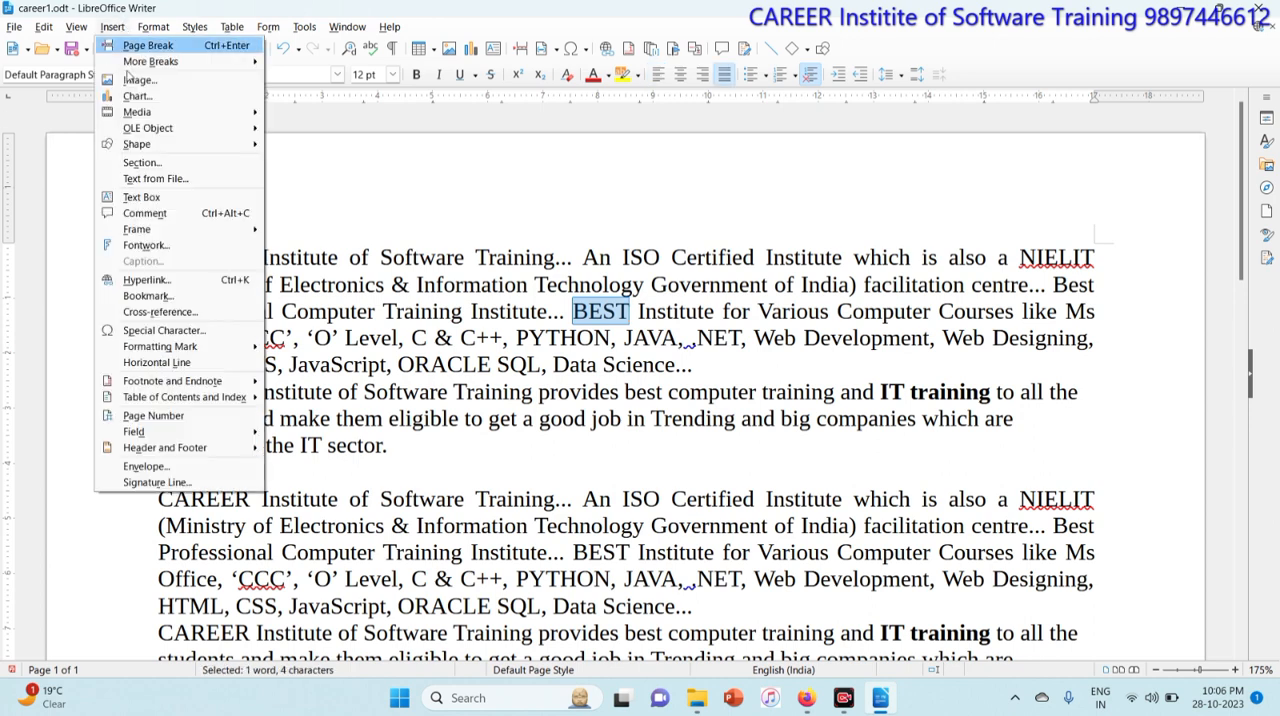
{"action": "left_click", "coordinate": [146, 280]}
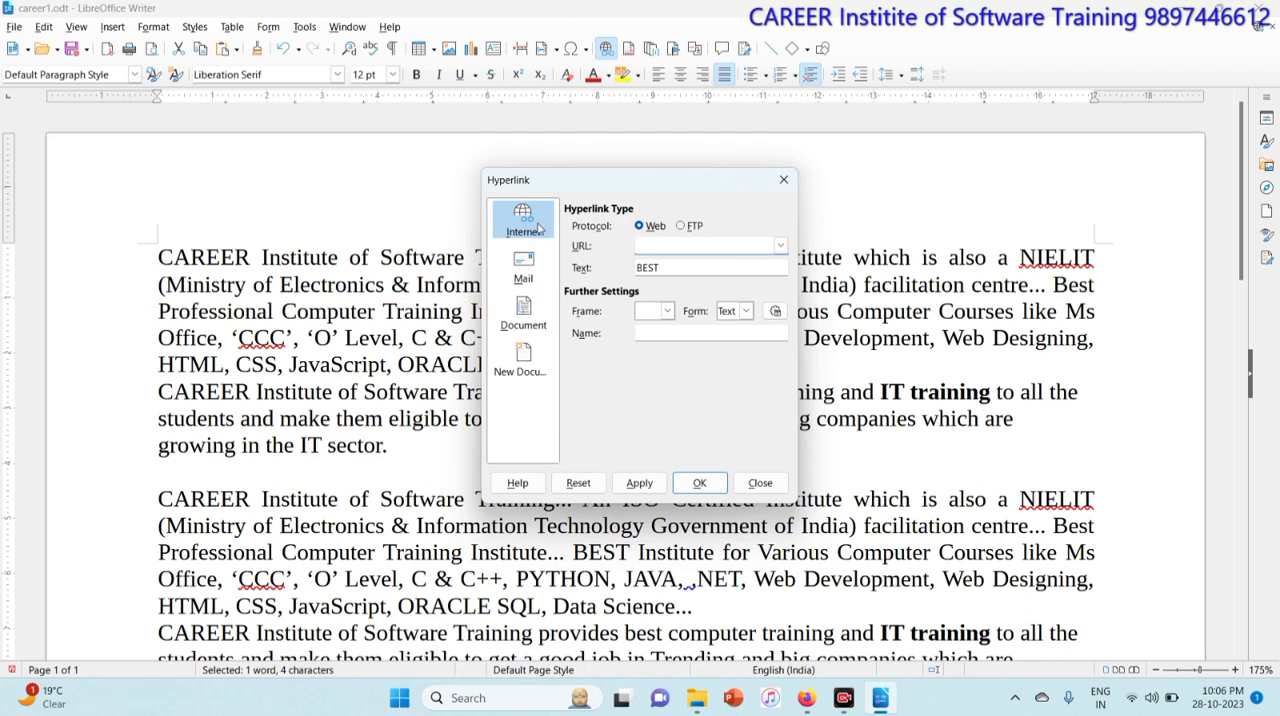
{"action": "left_click", "coordinate": [538, 312]}
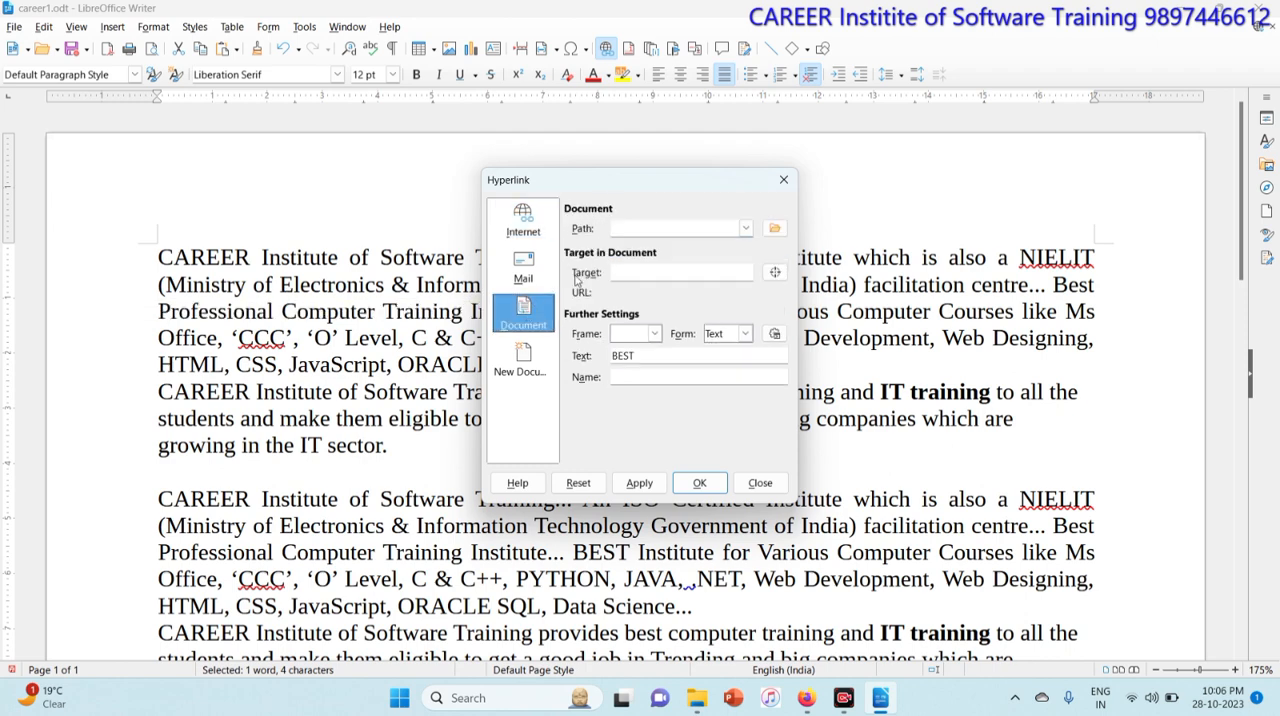
{"action": "left_click", "coordinate": [774, 230]}
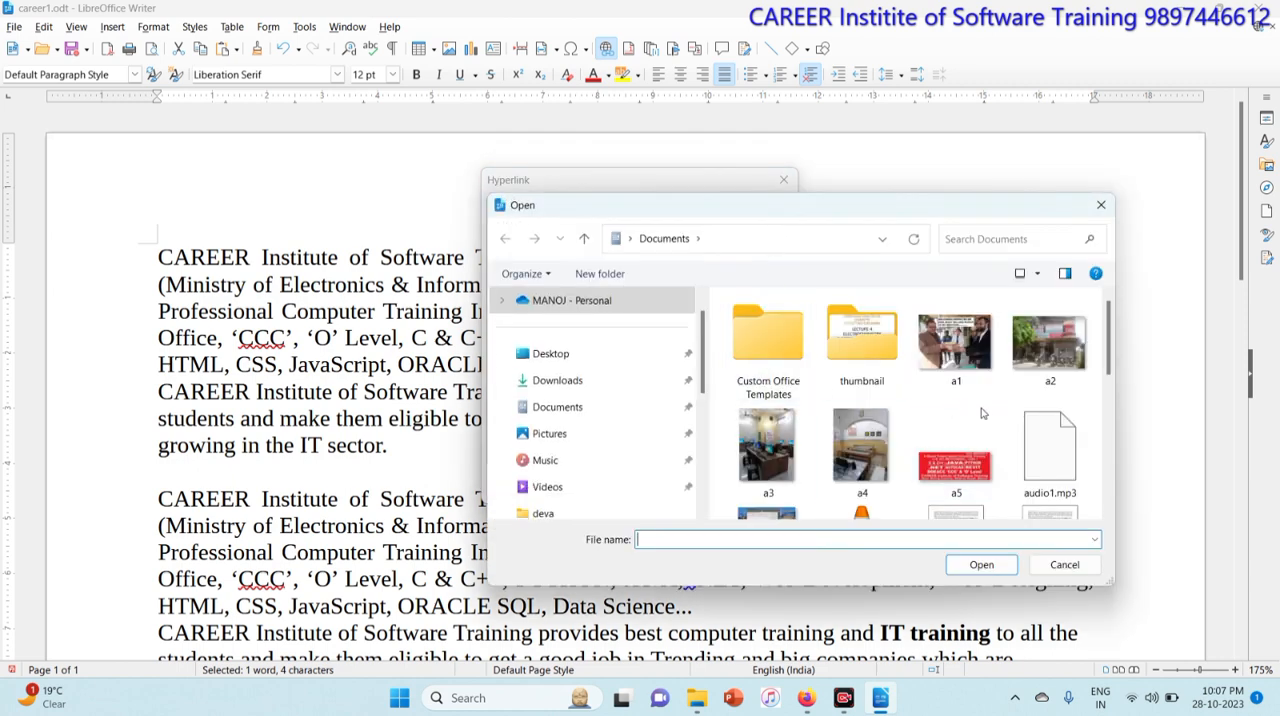
{"action": "left_click_drag", "start_coordinate": [1112, 350], "coordinate": [1116, 420]}
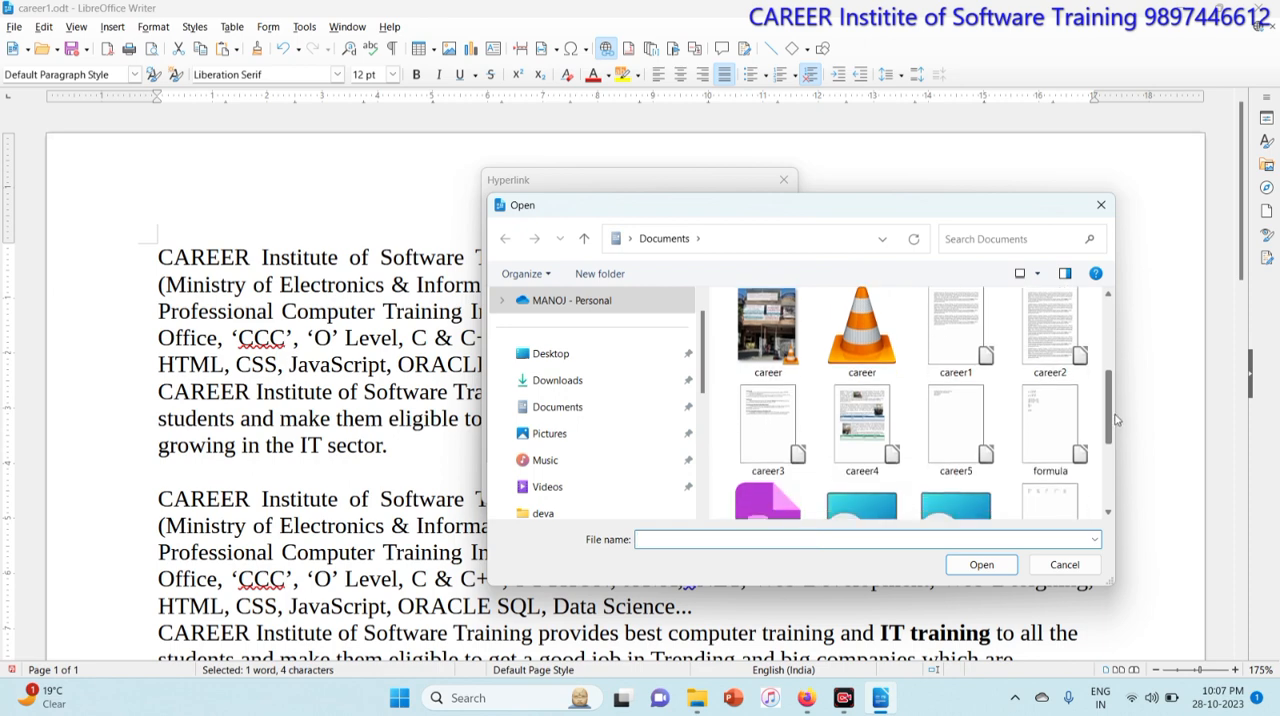
{"action": "left_click", "coordinate": [1050, 430]}
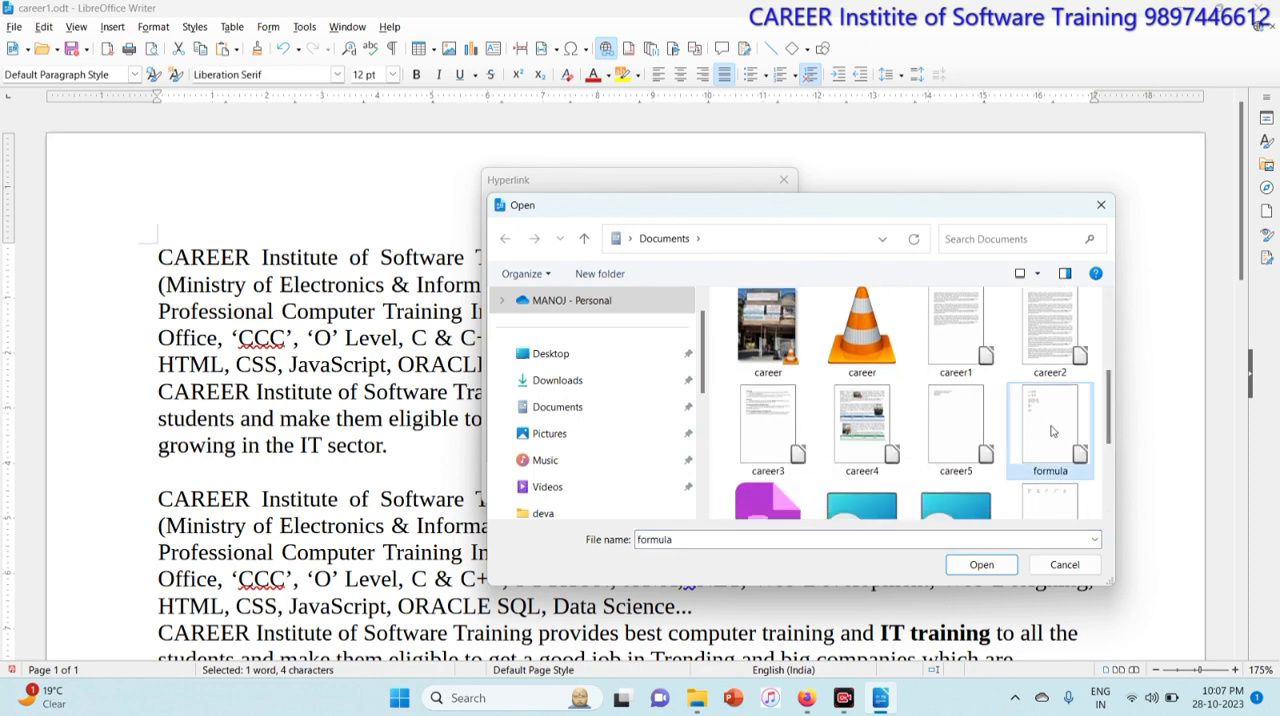
{"action": "left_click", "coordinate": [981, 565]}
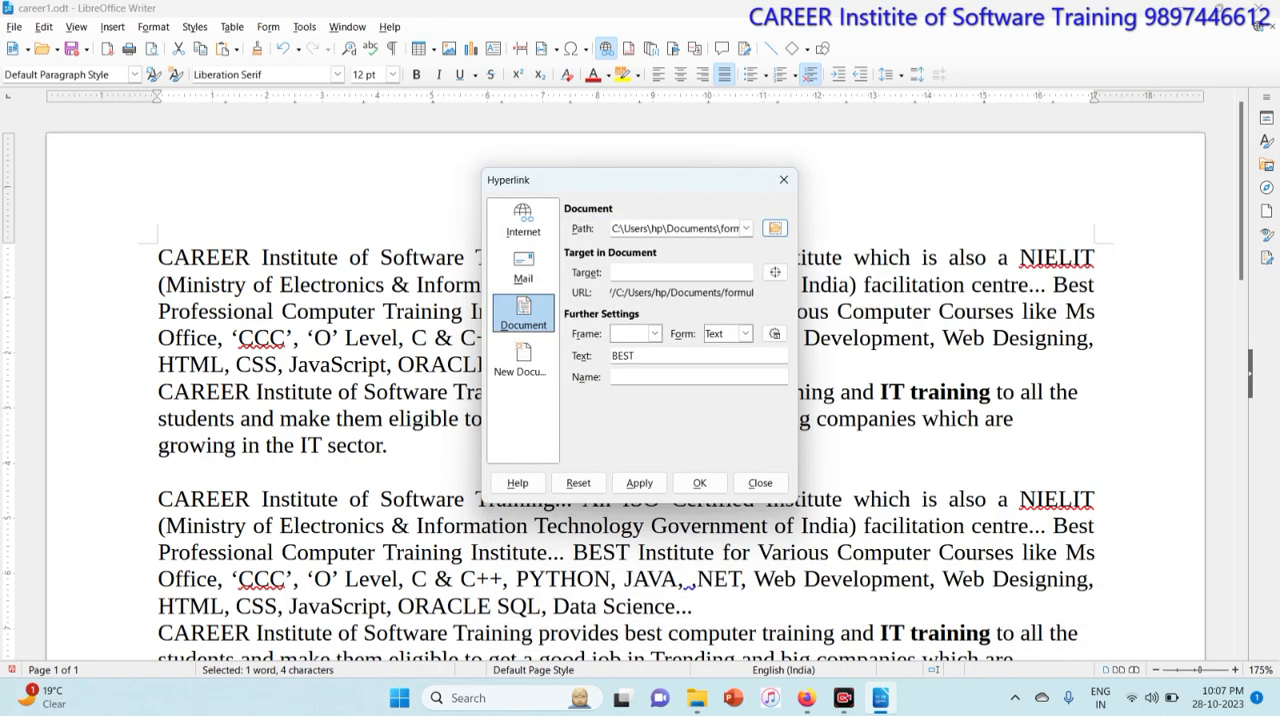
{"action": "left_click", "coordinate": [721, 491]}
{"action": "left_click", "coordinate": [712, 366]}
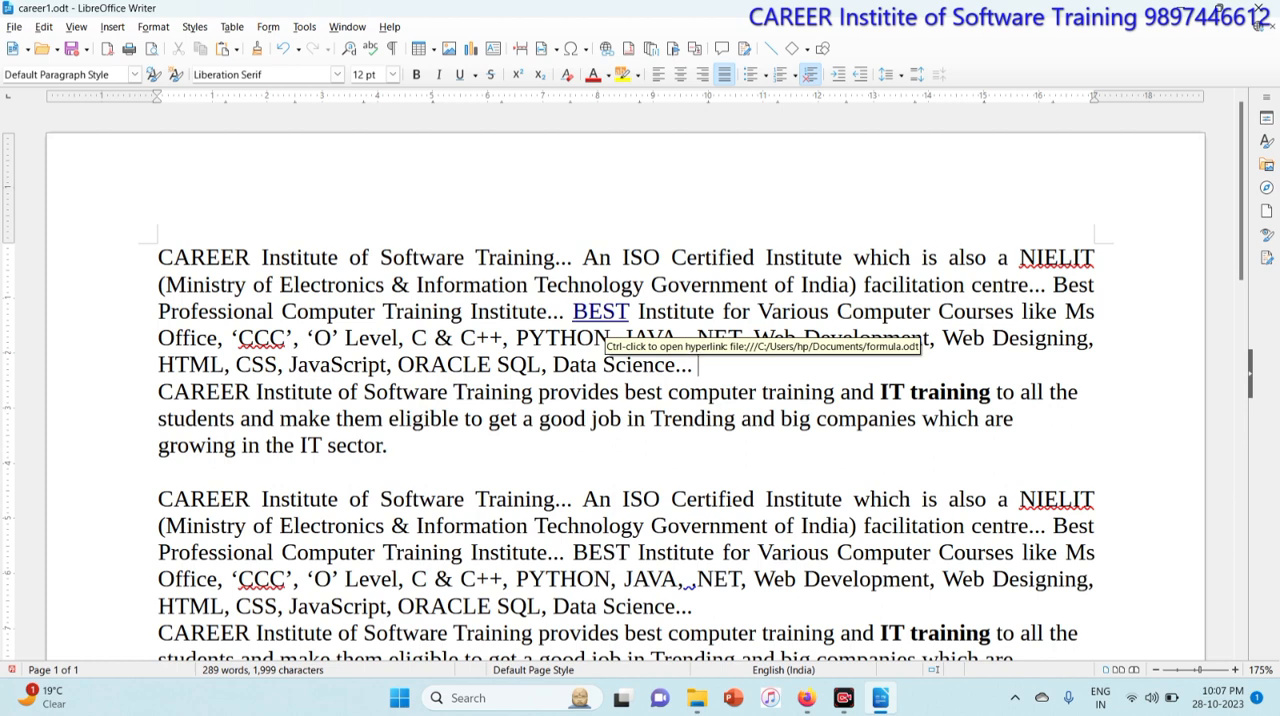
Step: Follow the BEST hyperlink to open formula.odt, then close it
{"action": "left_click", "coordinate": [604, 318], "text": "ctrl"}
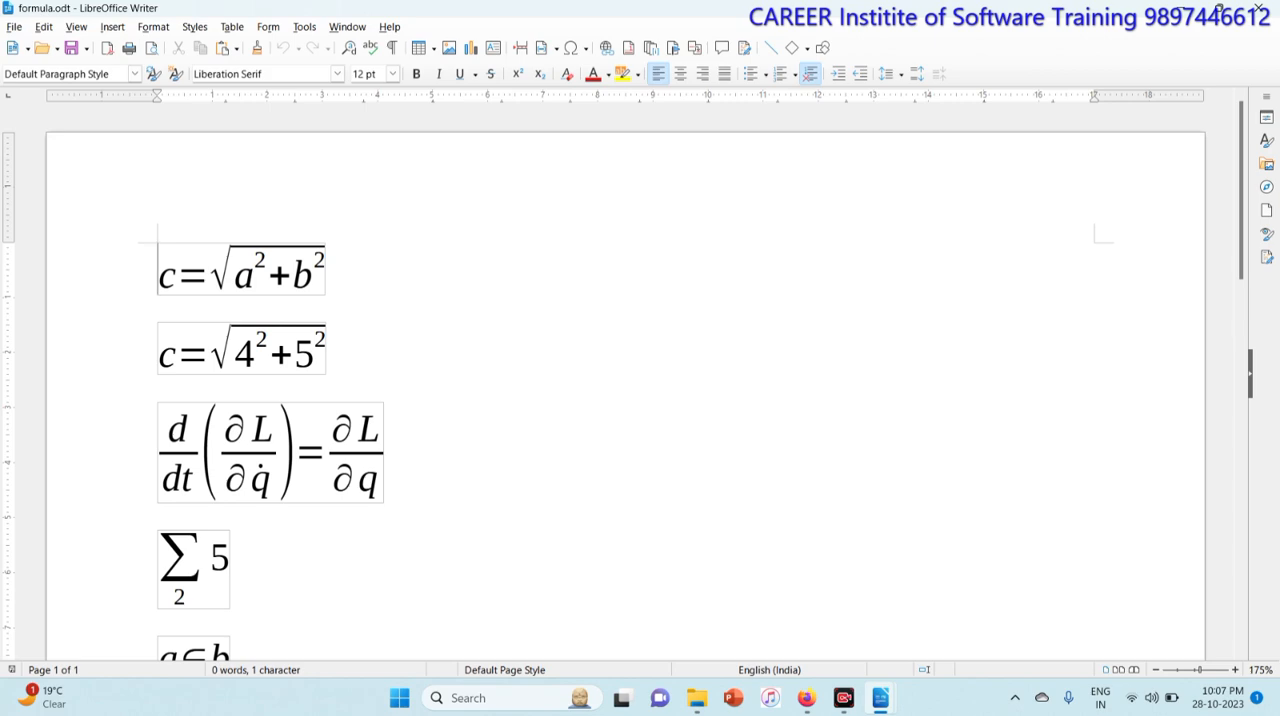
{"action": "left_click", "coordinate": [1258, 10]}
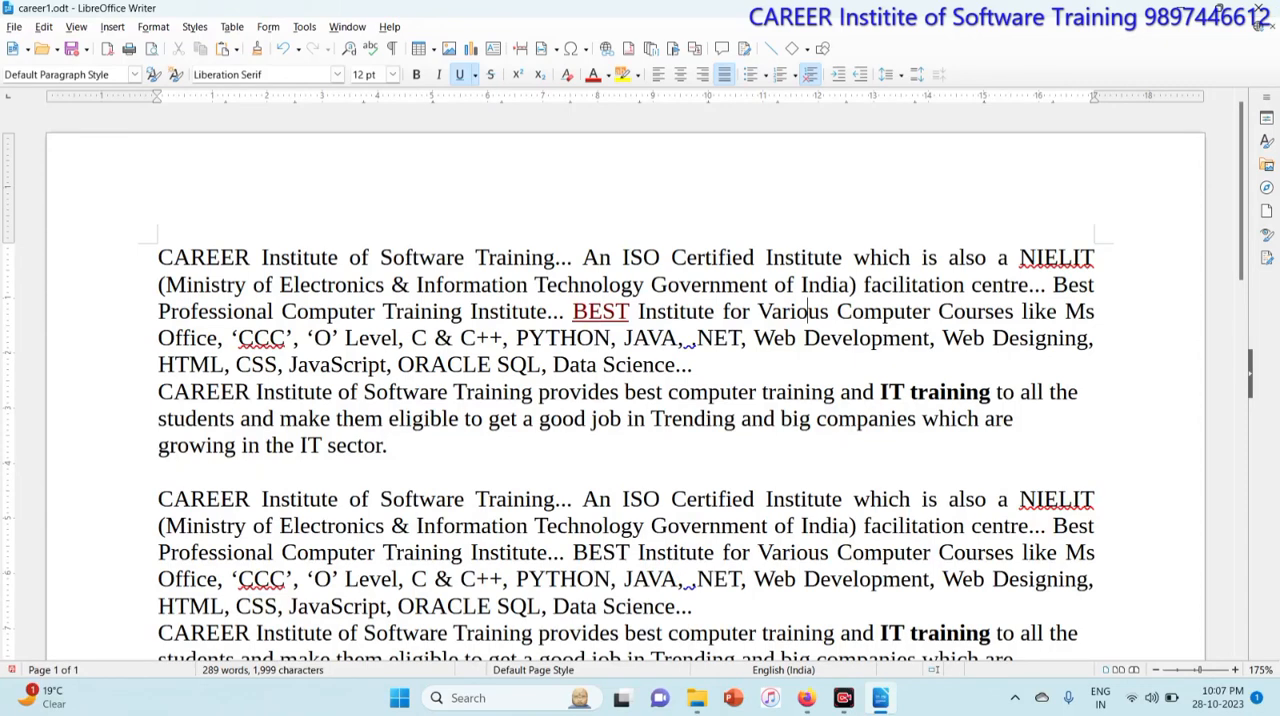
{"action": "left_click", "coordinate": [118, 29]}
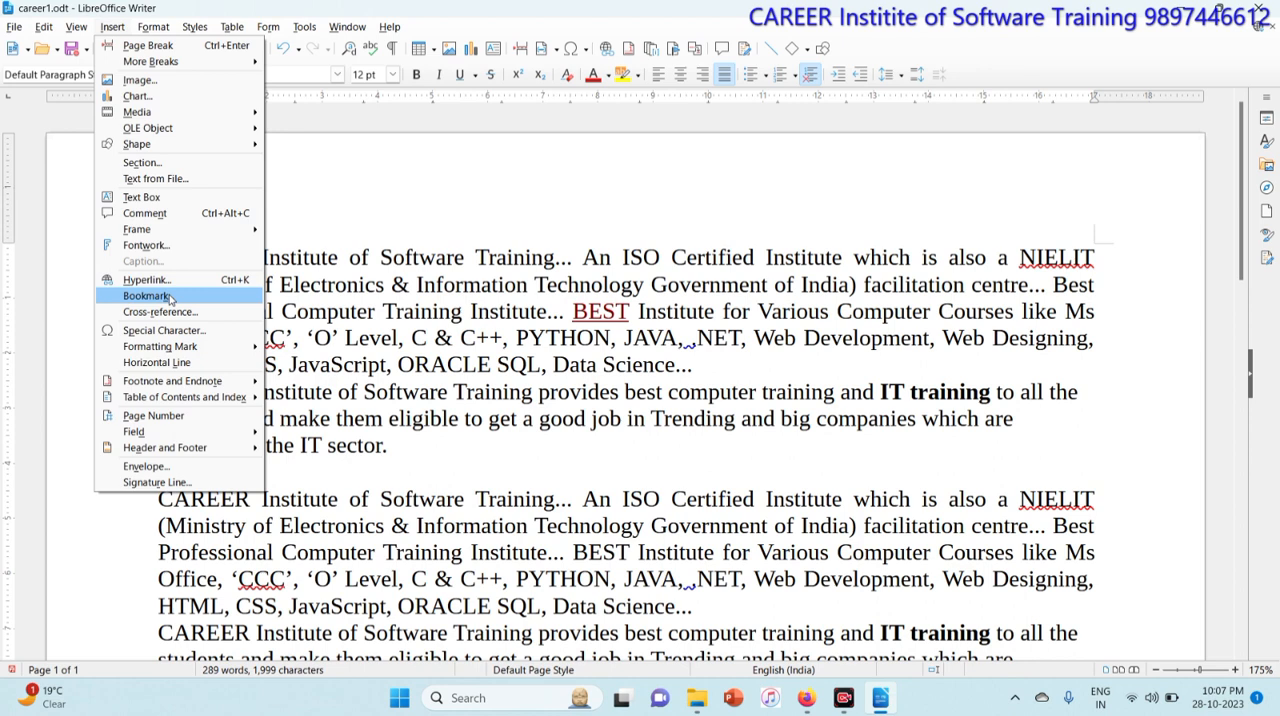
{"action": "left_click", "coordinate": [457, 342]}
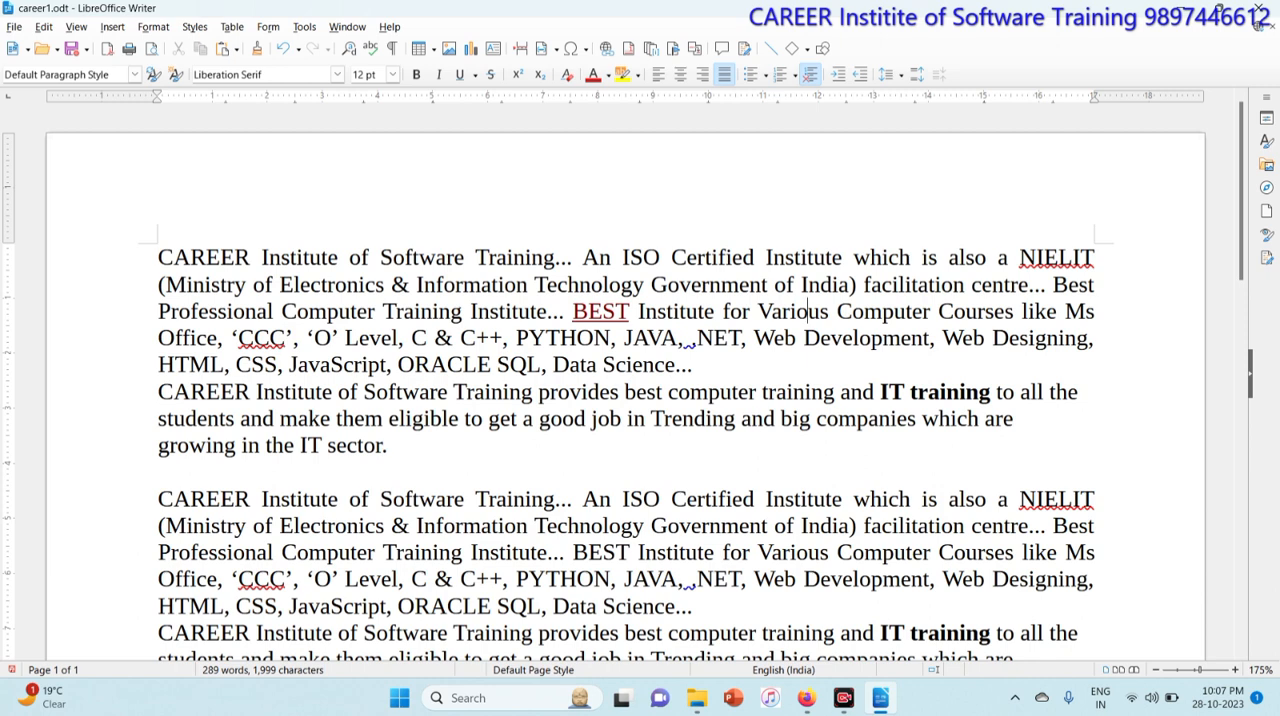
Step: Close career1 and open the recent document career2
{"action": "key", "text": "ctrl+w"}
{"action": "left_click", "coordinate": [701, 372]}
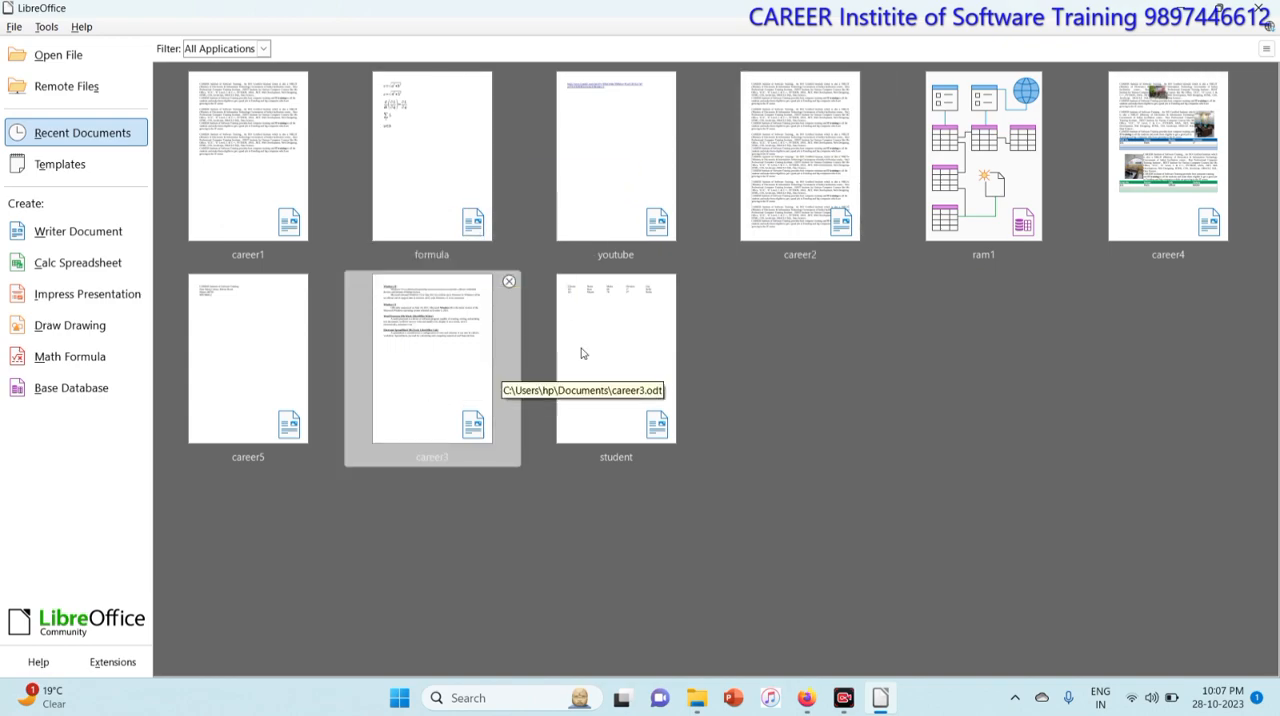
{"action": "left_click", "coordinate": [868, 190]}
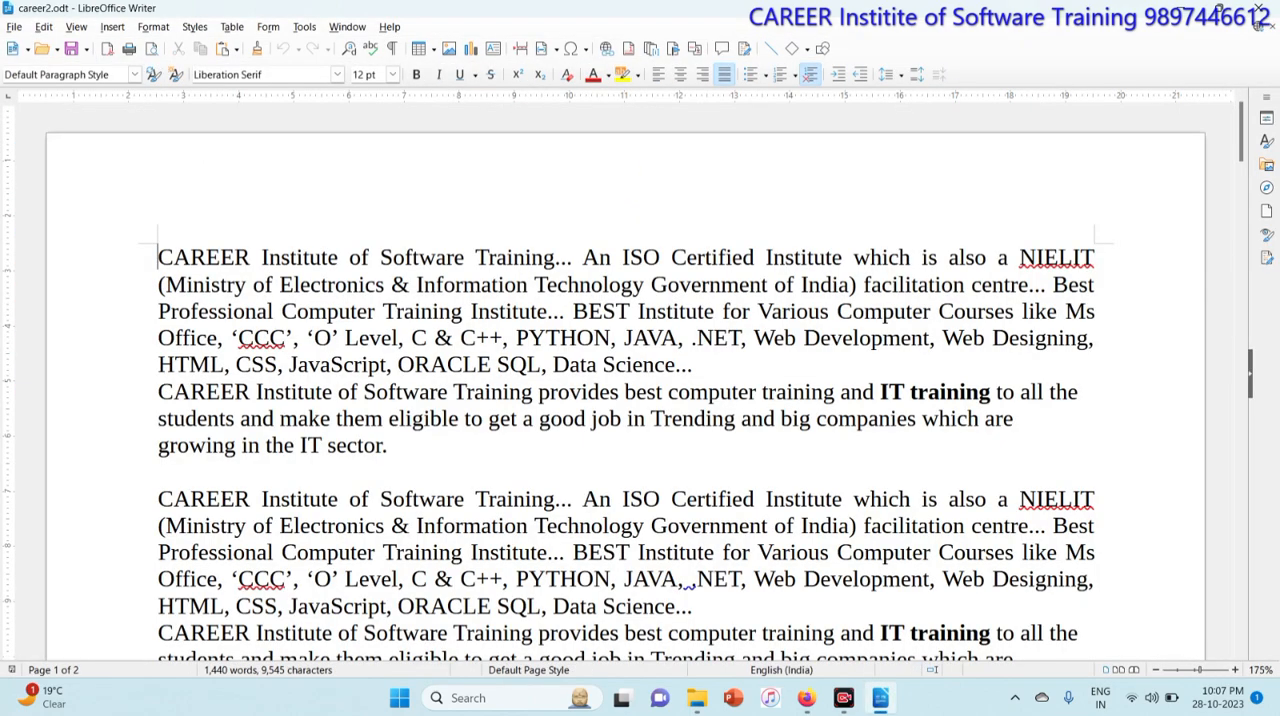
Step: Insert the sentence "Ram is a good boy." before BEST in the second paragraph
{"action": "scroll", "coordinate": [640, 380], "scroll_direction": "down", "scroll_amount": 4}
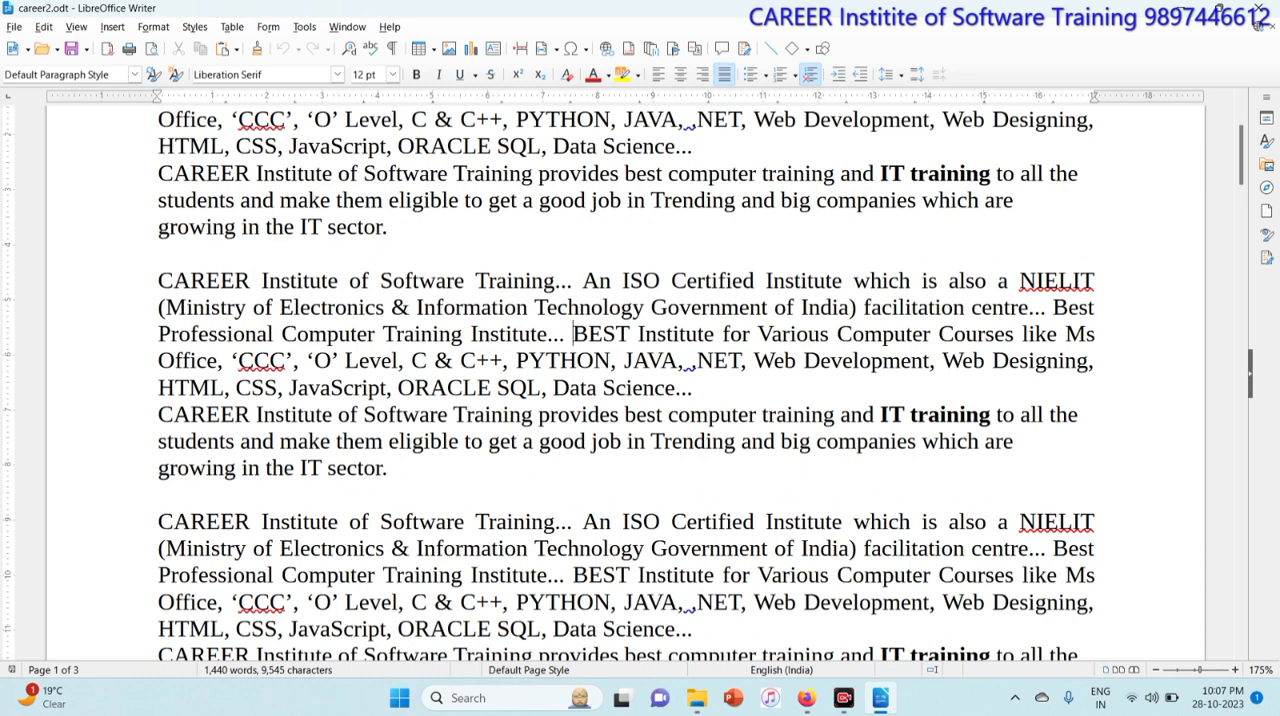
{"action": "type", "text": "Ram is a "}
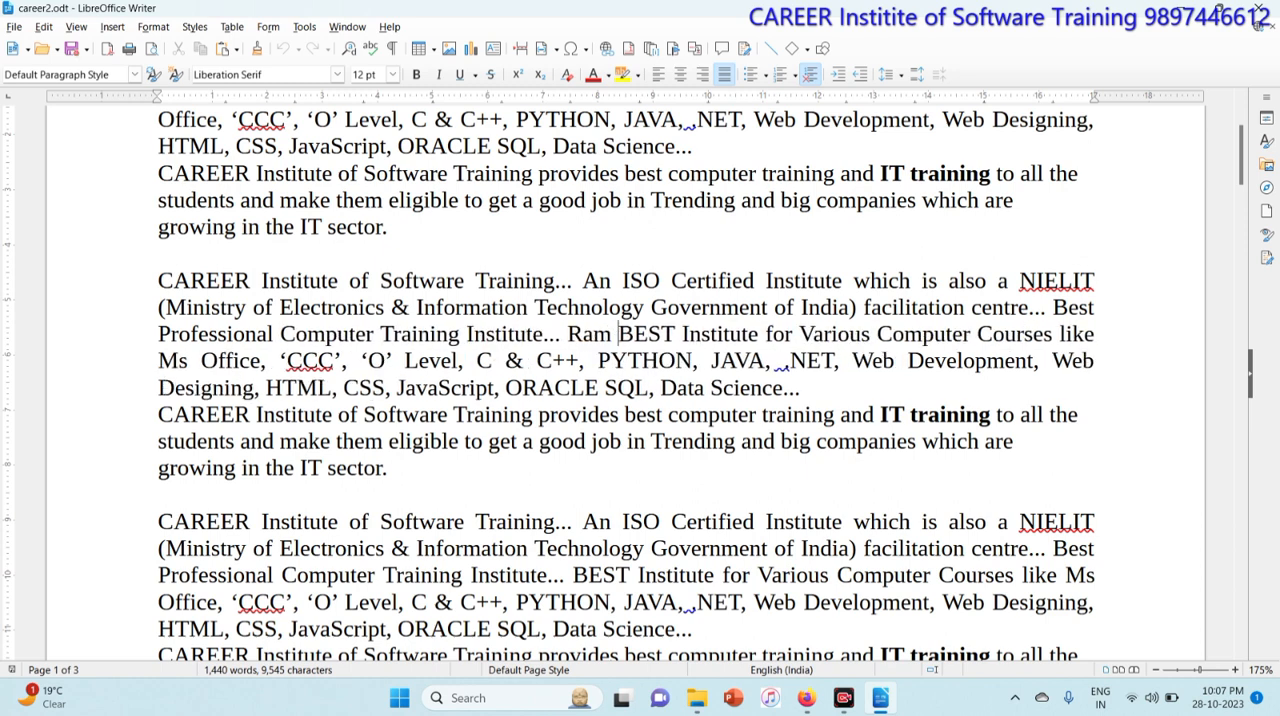
{"action": "type", "text": "good boy."}
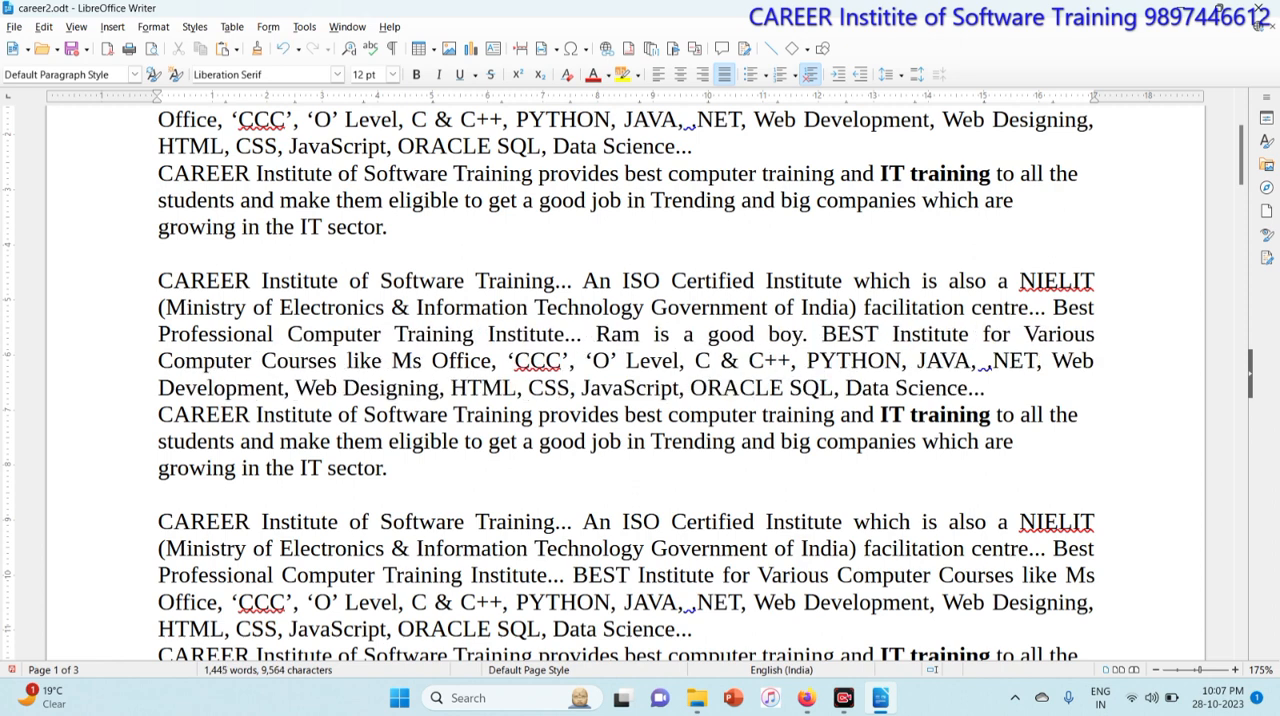
Step: Bookmark the word Ram in the second paragraph with the name b.sc
{"action": "left_click_drag", "start_coordinate": [597, 334], "coordinate": [640, 334]}
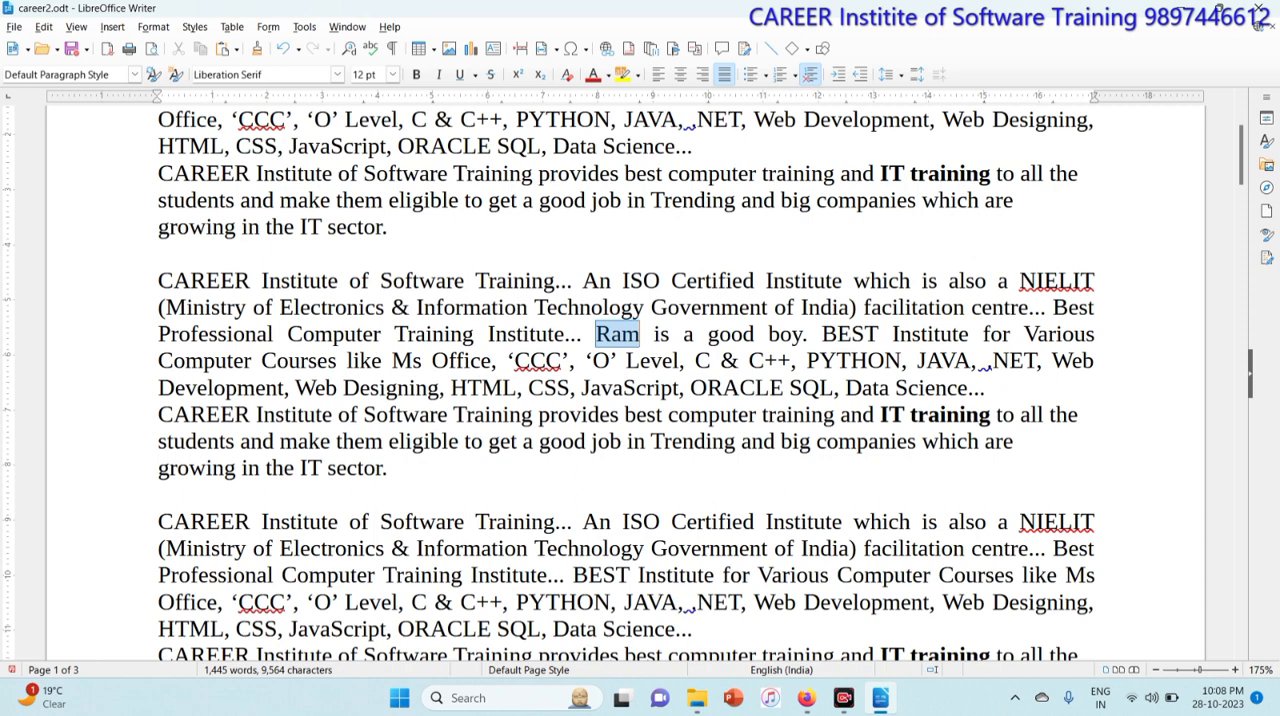
{"action": "left_click", "coordinate": [112, 27]}
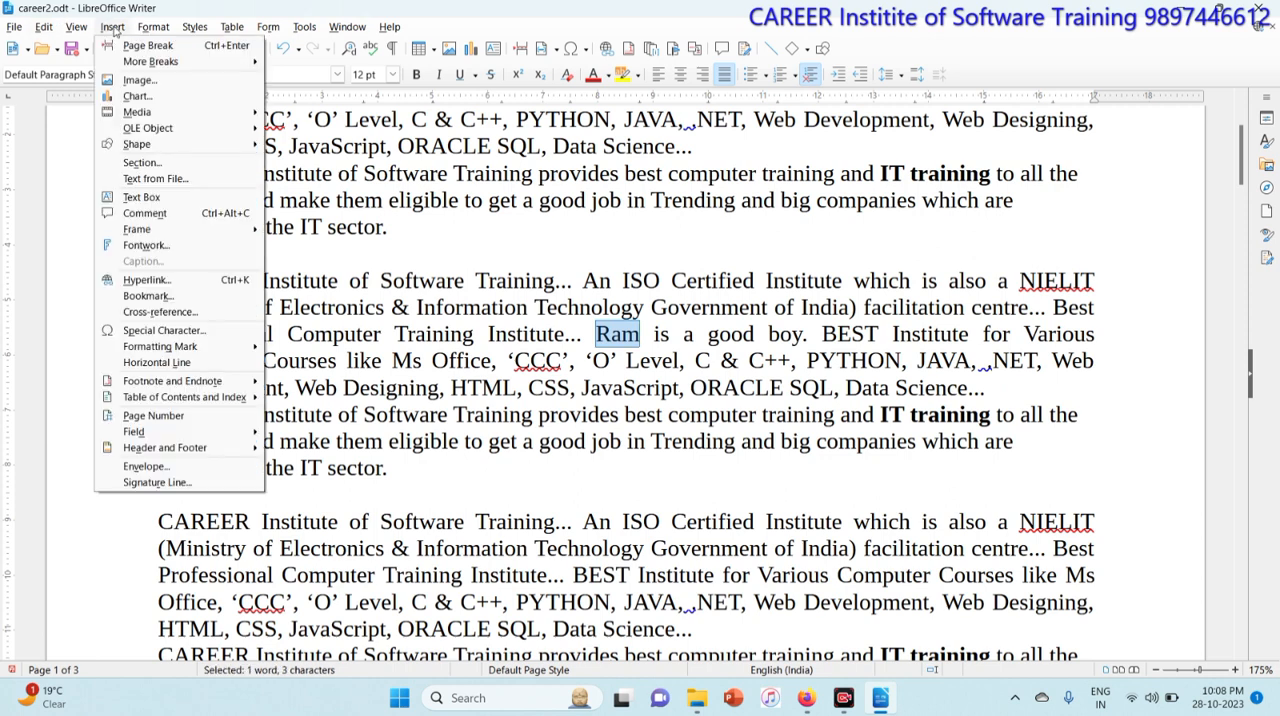
{"action": "left_click", "coordinate": [180, 296]}
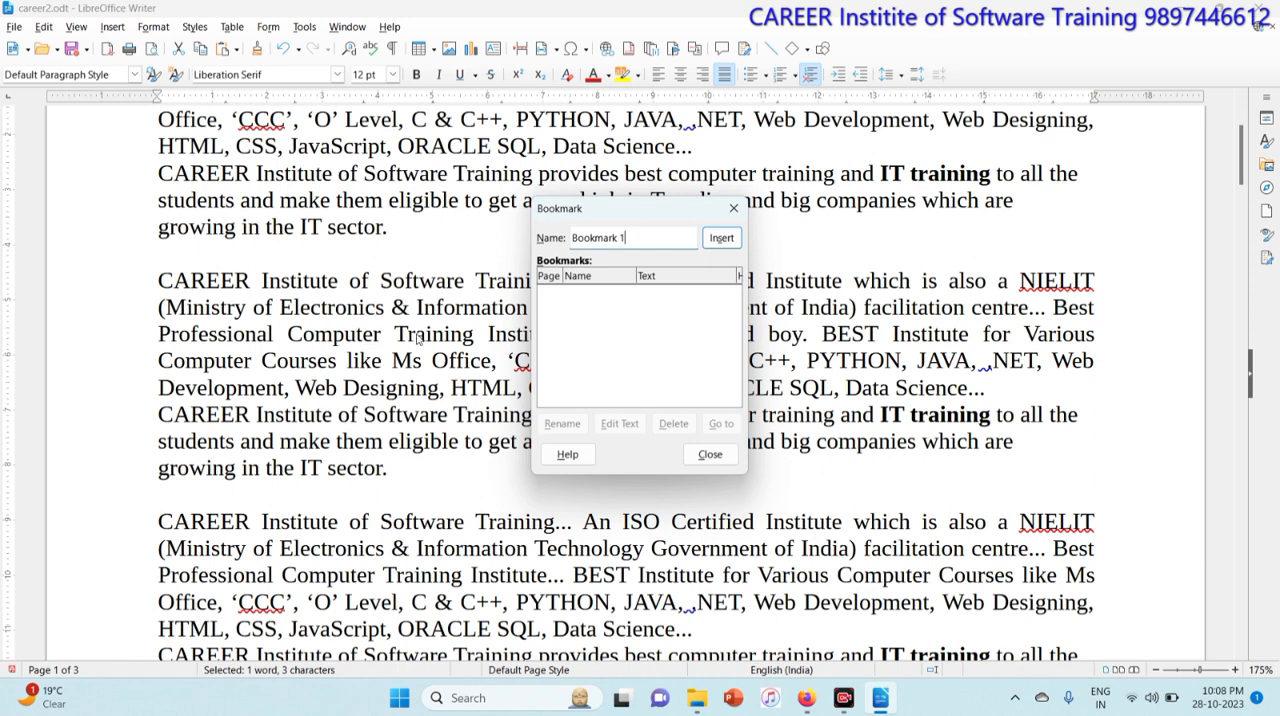
{"action": "key", "text": "BackSpace"}
{"action": "key", "text": "BackSpace"}
{"action": "key", "text": "BackSpace"}
{"action": "key", "text": "BackSpace"}
{"action": "key", "text": "BackSpace"}
{"action": "key", "text": "BackSpace"}
{"action": "key", "text": "BackSpace"}
{"action": "key", "text": "BackSpace"}
{"action": "key", "text": "BackSpace"}
{"action": "type", "text": "apple1"}
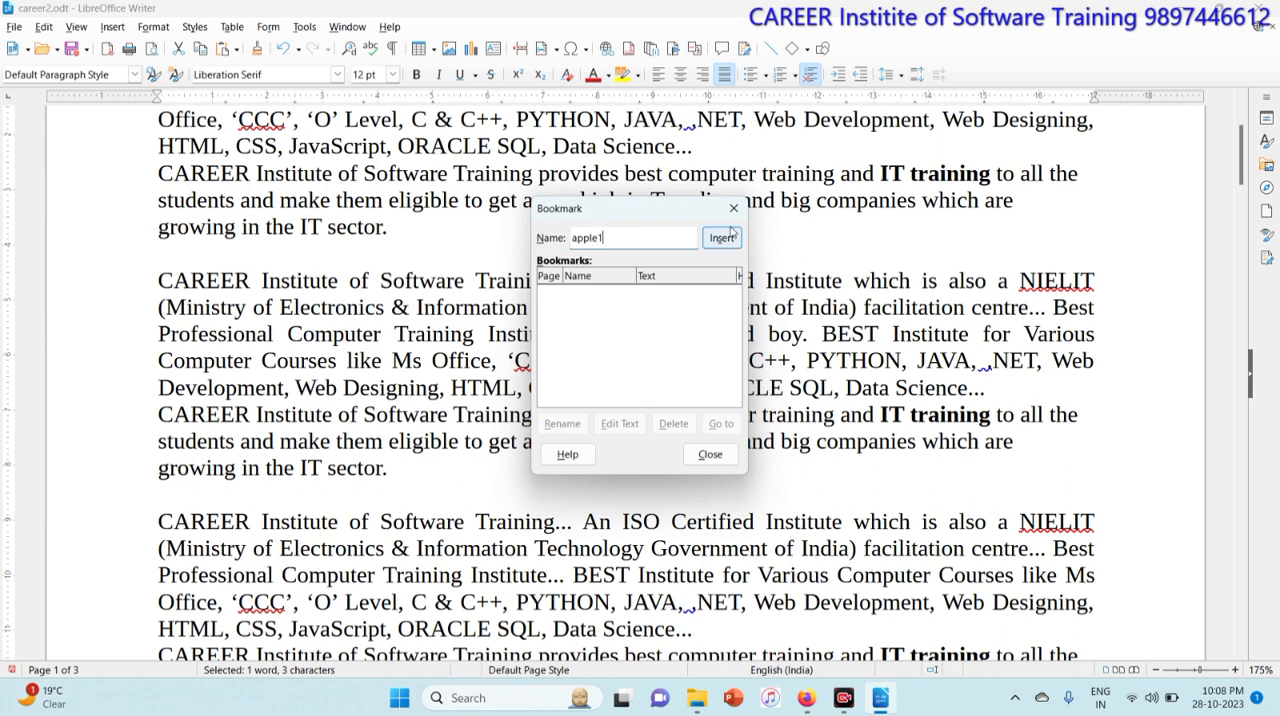
{"action": "key", "text": "BackSpace"}
{"action": "key", "text": "BackSpace"}
{"action": "key", "text": "BackSpace"}
{"action": "key", "text": "BackSpace"}
{"action": "key", "text": "BackSpace"}
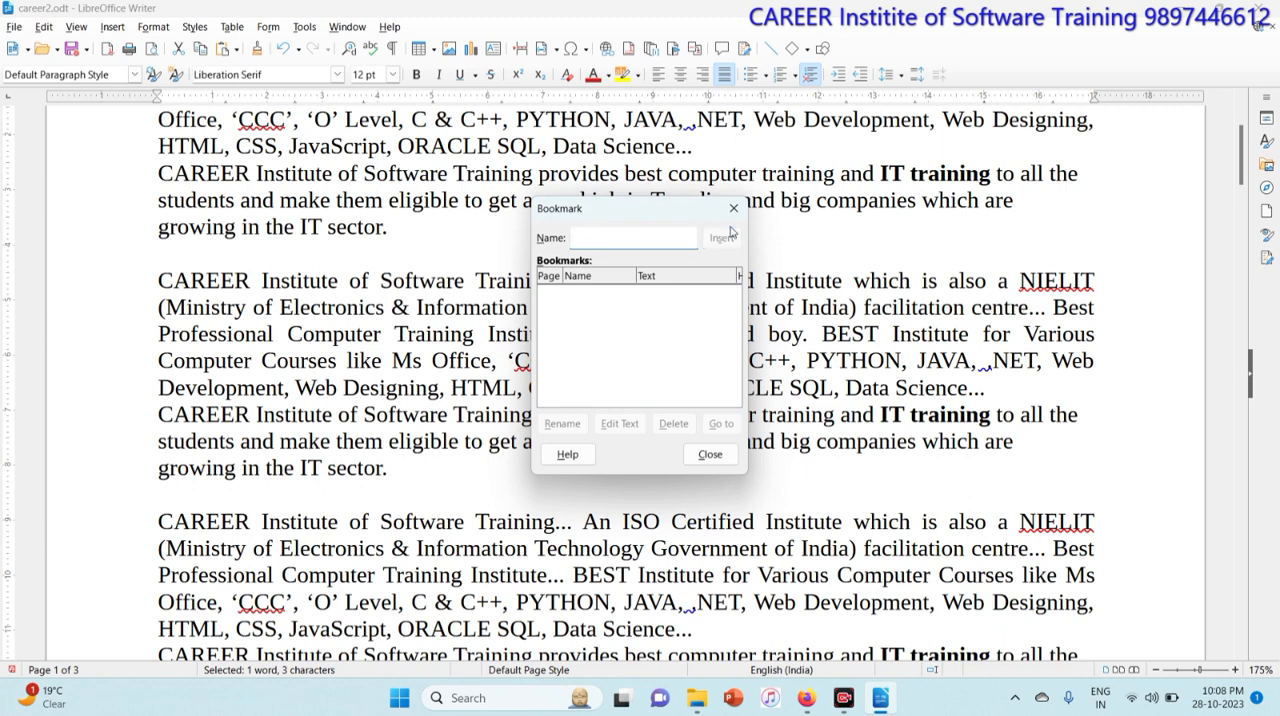
{"action": "type", "text": "b.sc."}
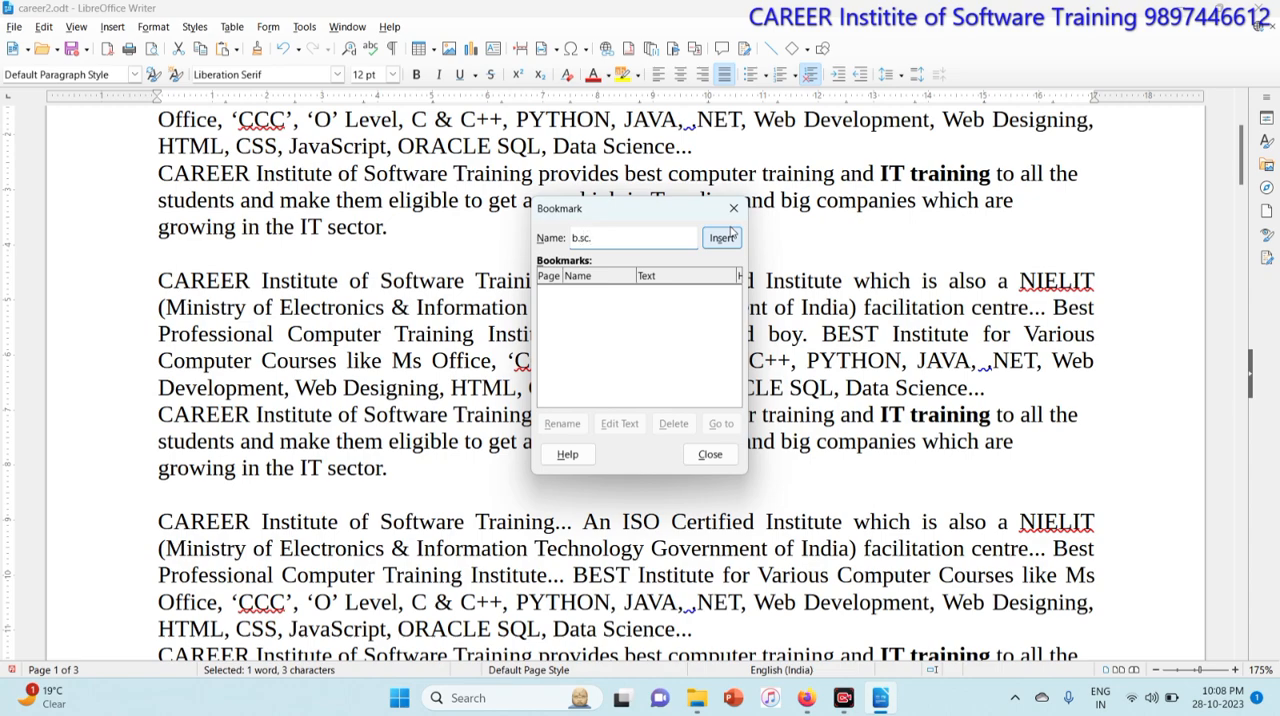
{"action": "left_click", "coordinate": [722, 237]}
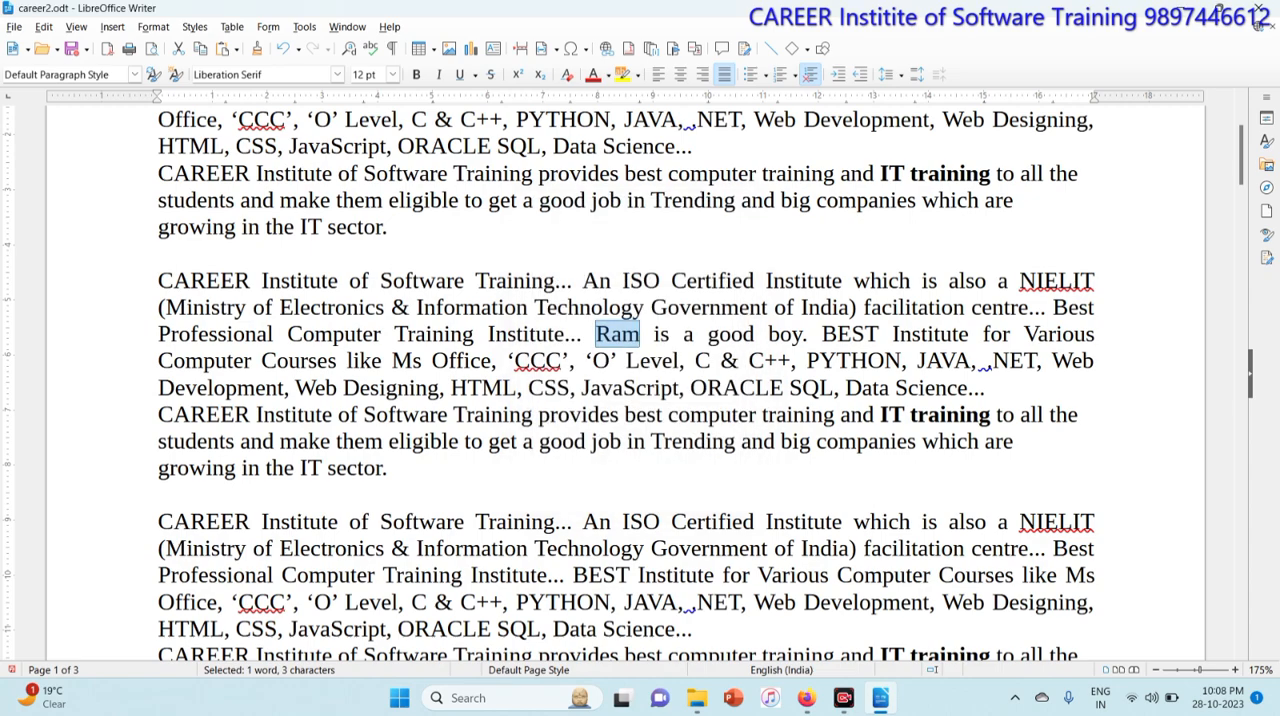
Step: Insert the sentence "Shyam is a good boy." before "An ISO Certified Institute" in the third paragraph
{"action": "scroll", "coordinate": [640, 380], "scroll_direction": "down", "scroll_amount": 15}
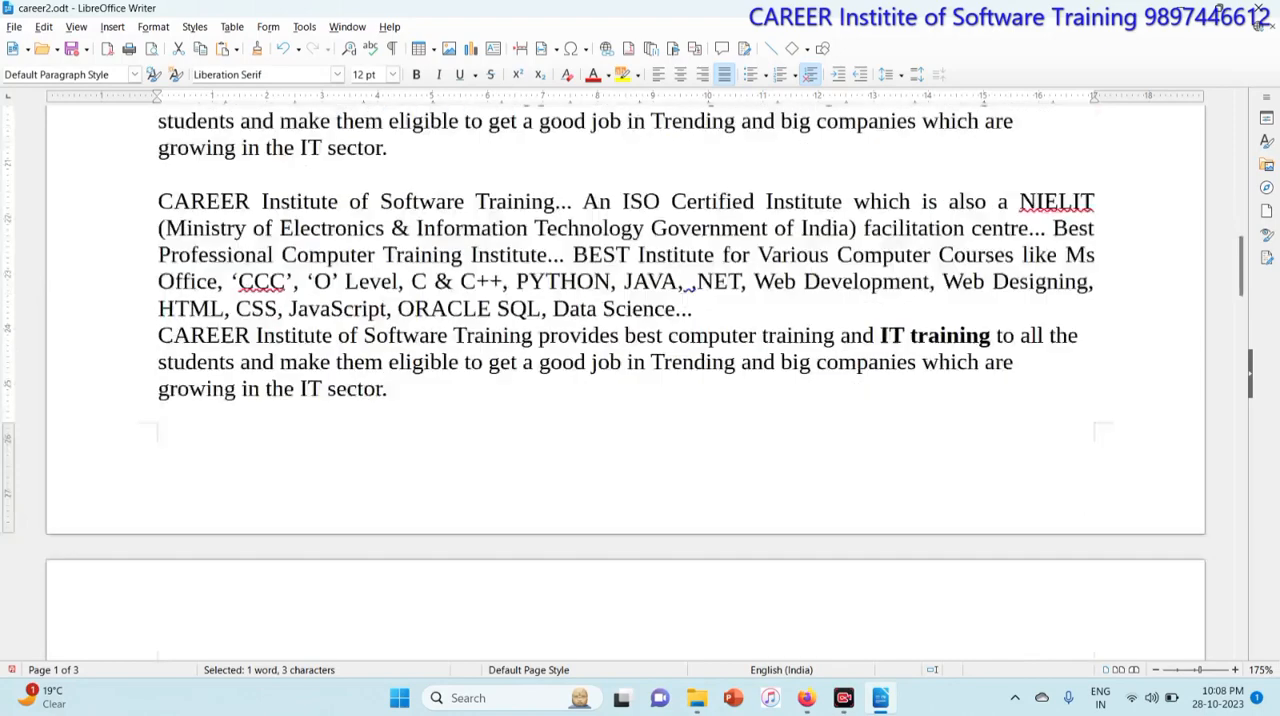
{"action": "scroll", "coordinate": [640, 380], "scroll_direction": "down", "scroll_amount": 5}
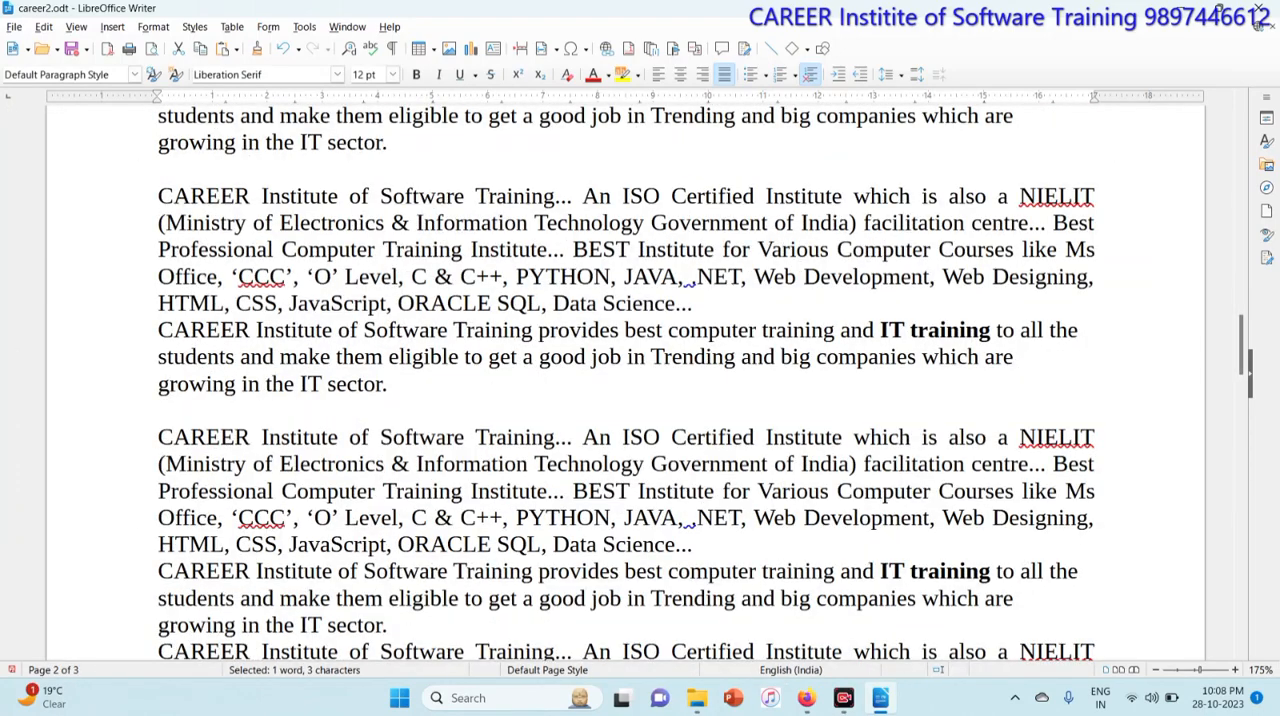
{"action": "left_click", "coordinate": [582, 437]}
{"action": "type", "text": "Shy"}
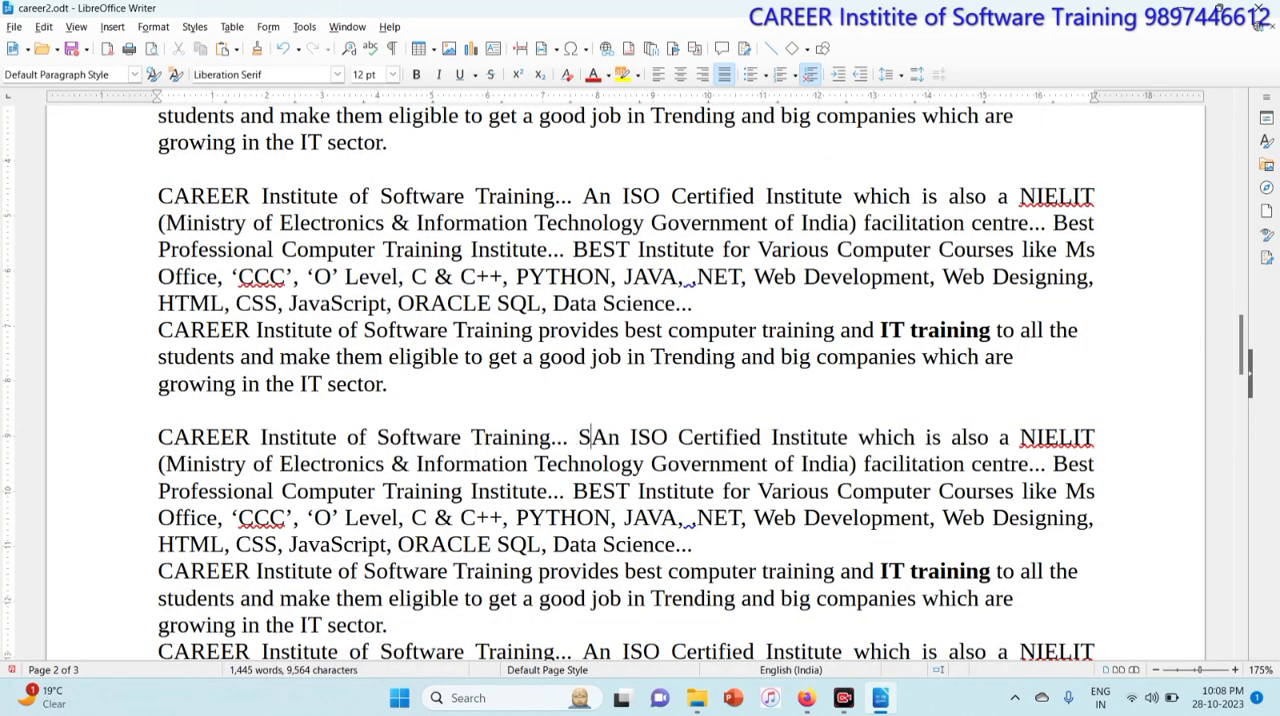
{"action": "type", "text": "a"}
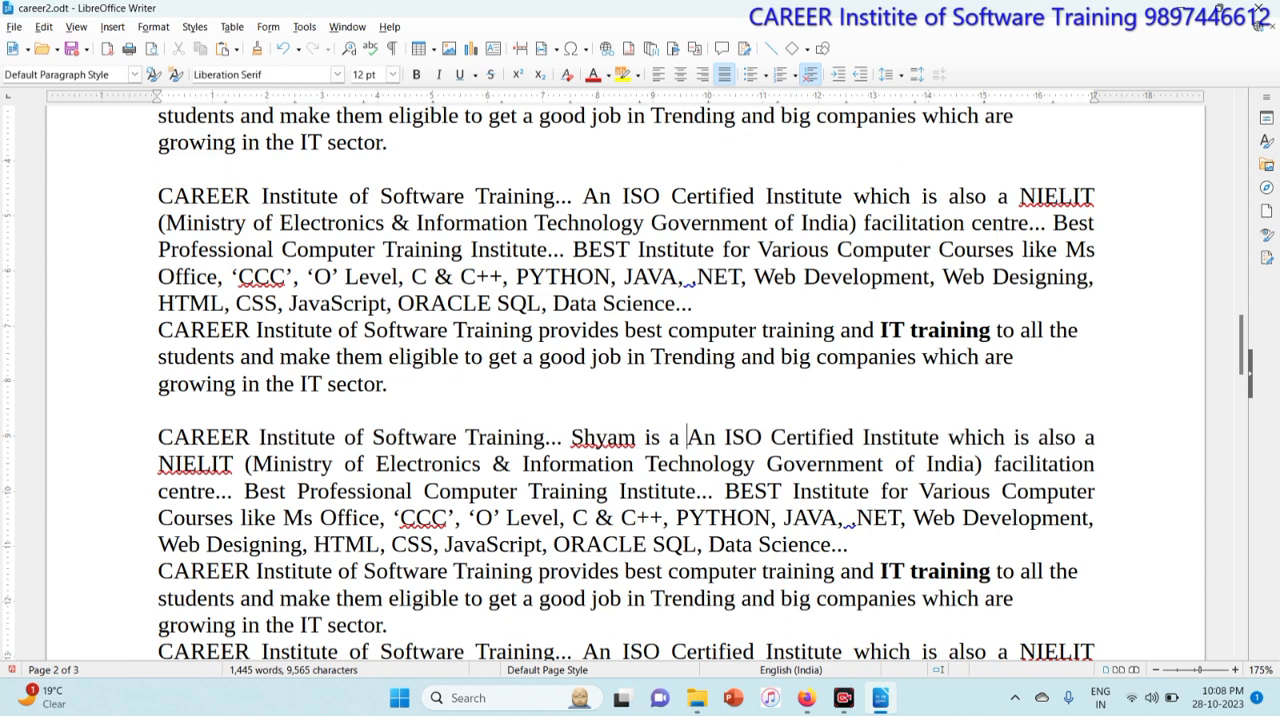
{"action": "type", "text": "m is a good boy."}
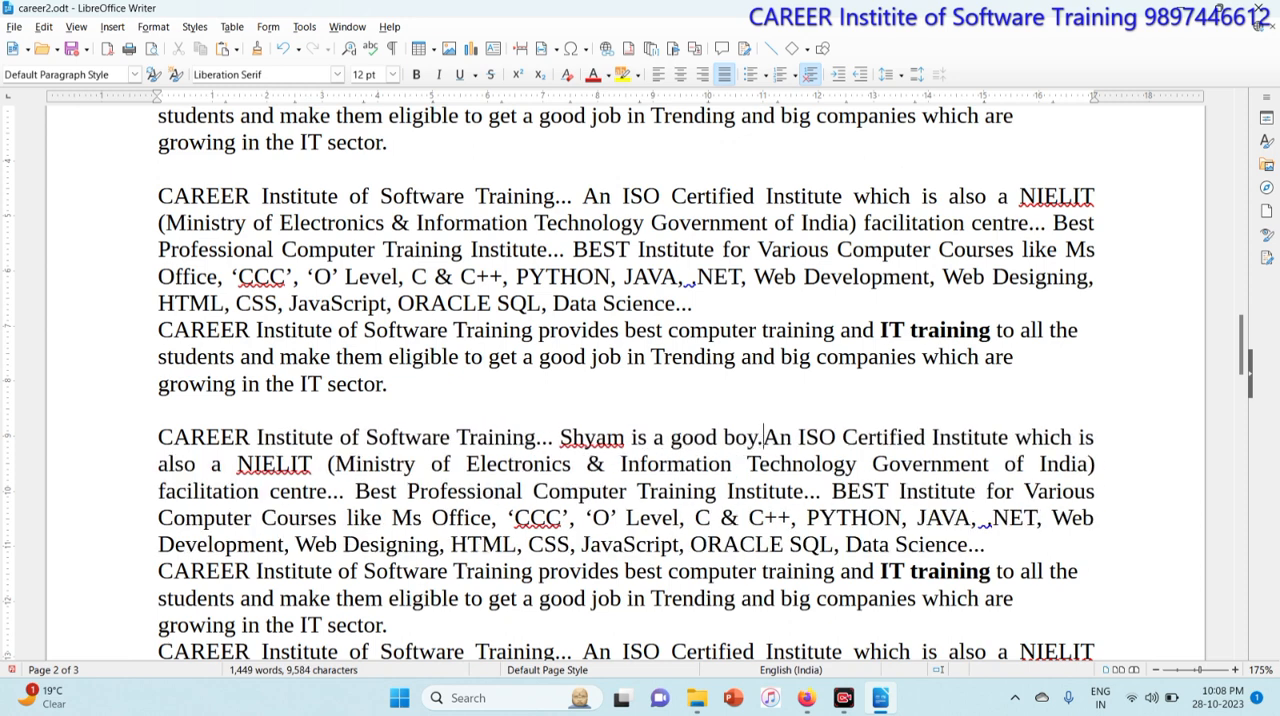
Step: Bookmark the word Shyam with the name b.com
{"action": "left_click_drag", "start_coordinate": [558, 437], "coordinate": [623, 437]}
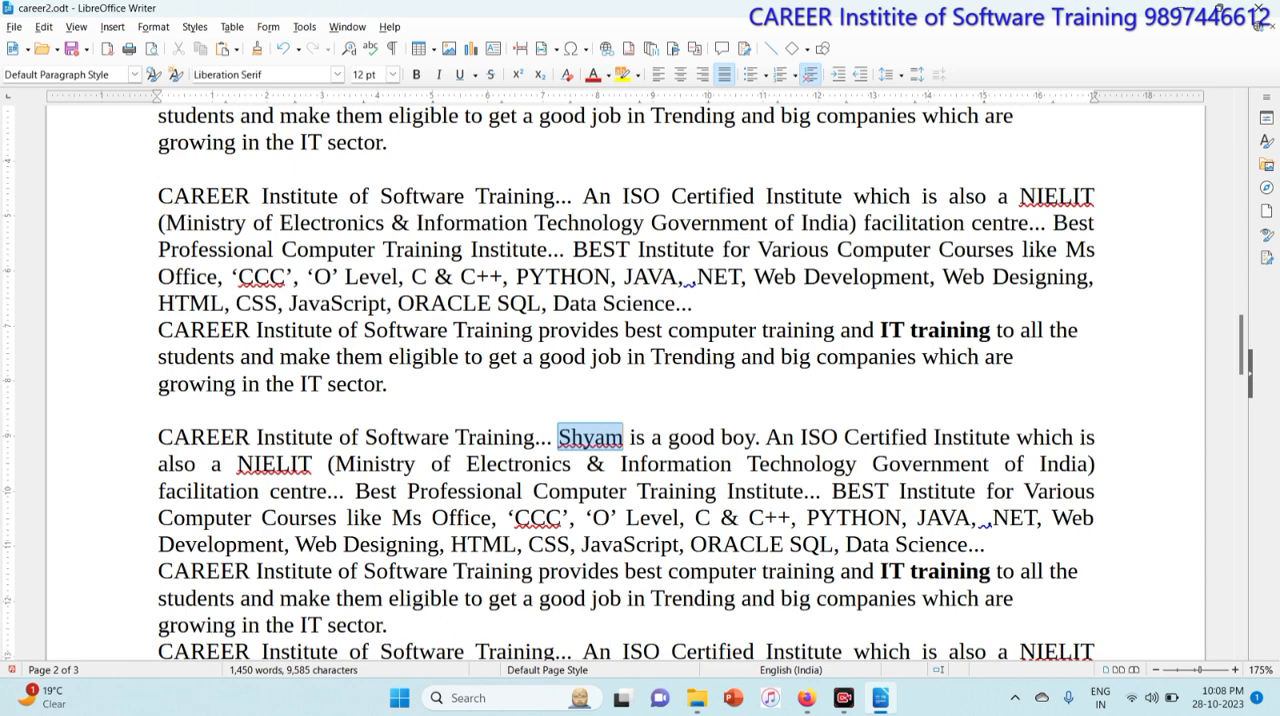
{"action": "left_click", "coordinate": [111, 27]}
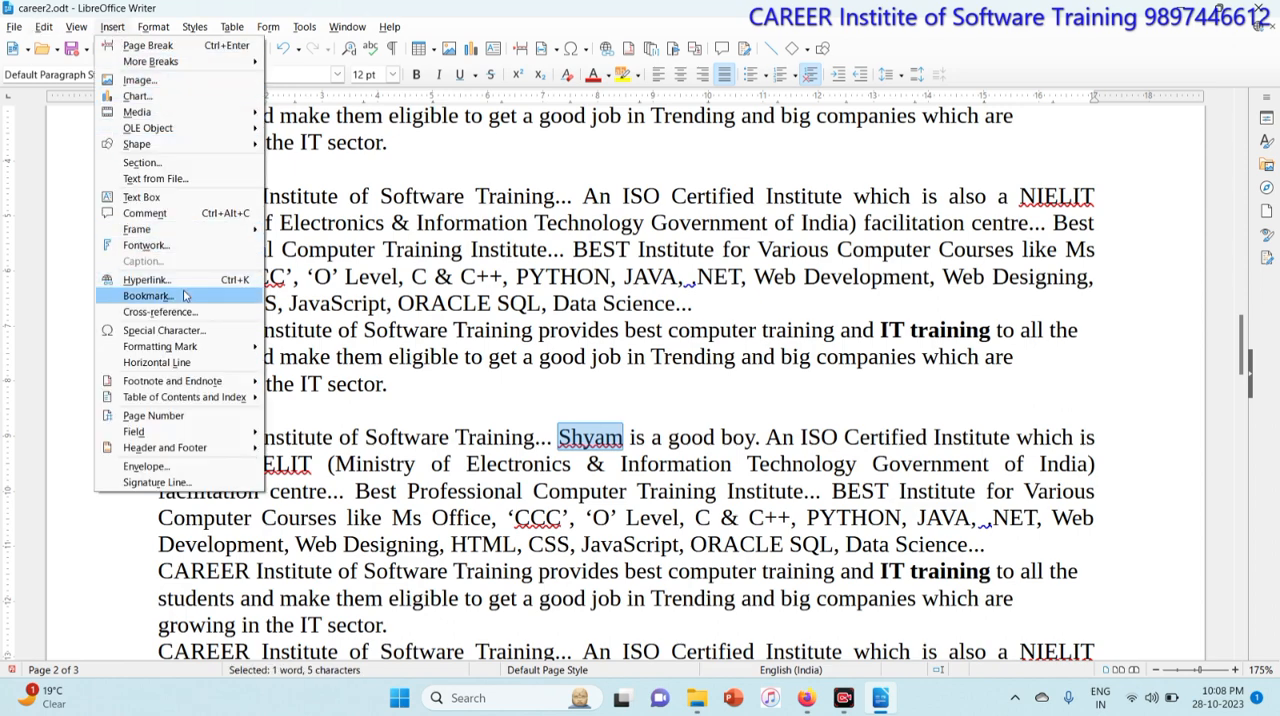
{"action": "left_click", "coordinate": [148, 296]}
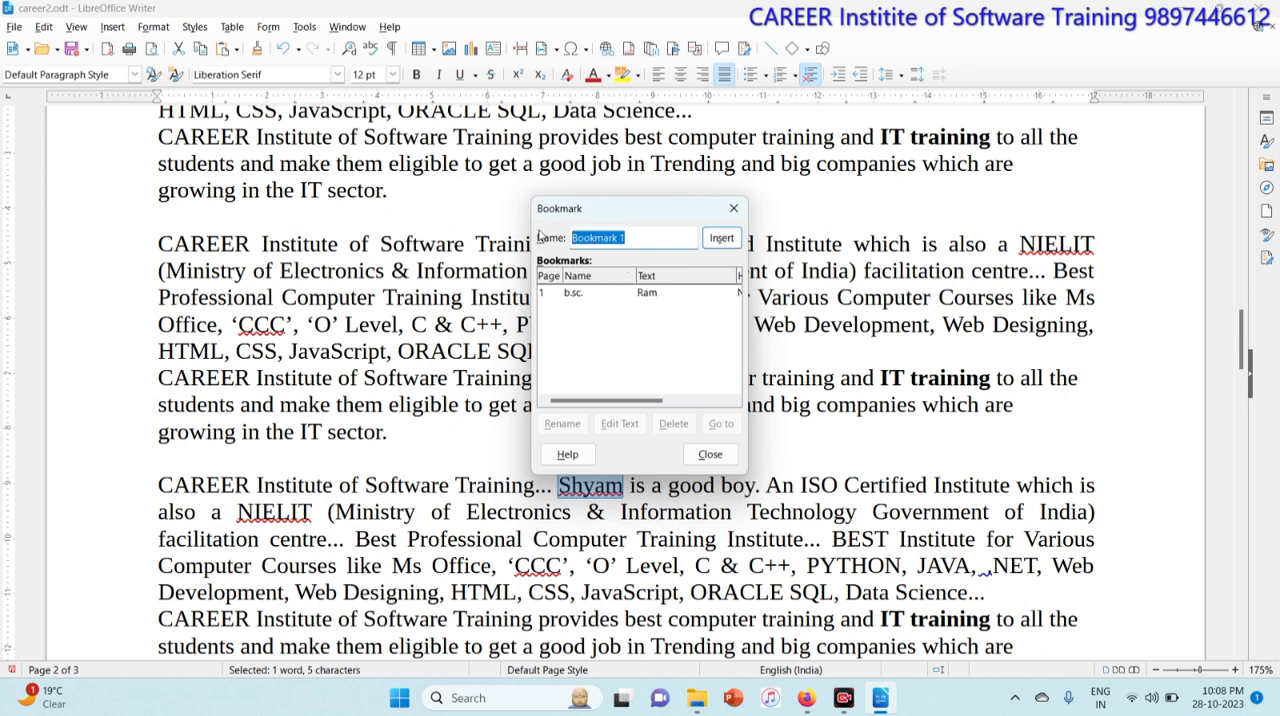
{"action": "type", "text": "b.com."}
{"action": "left_click", "coordinate": [721, 237]}
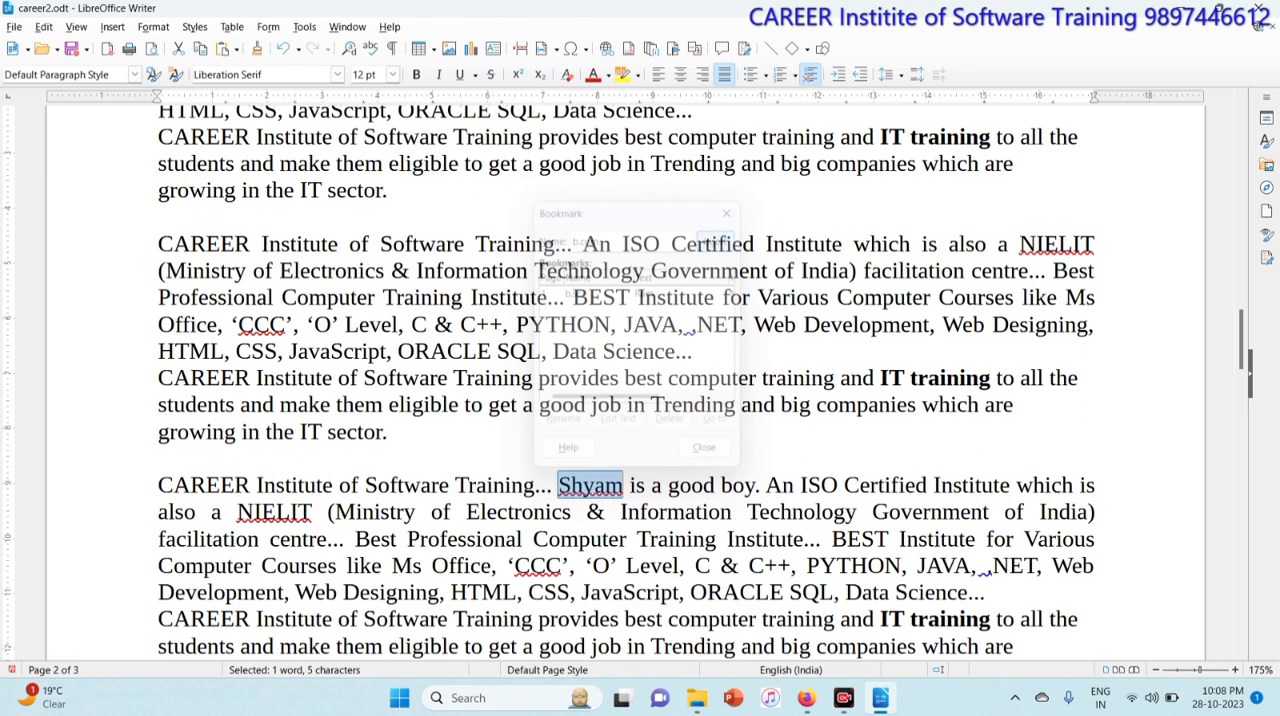
Step: From the document start, jump to the b.sc. bookmark using the Bookmark dialog
{"action": "left_click", "coordinate": [692, 351]}
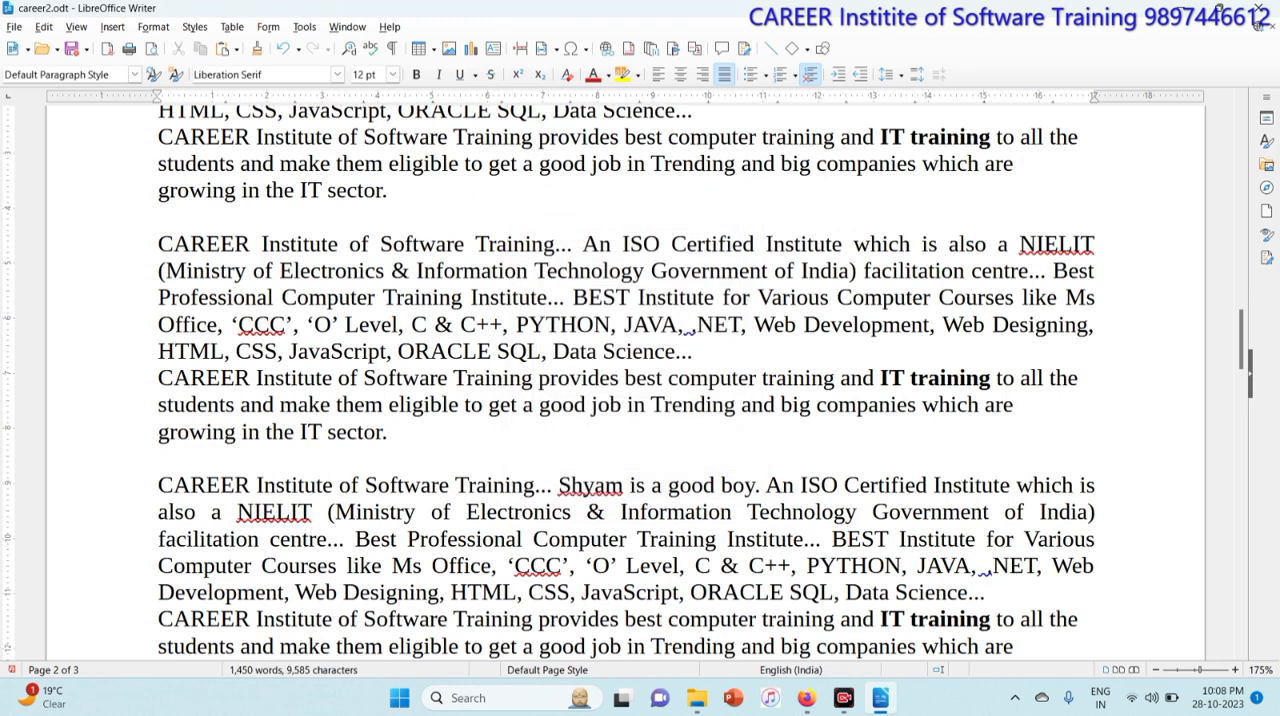
{"action": "key", "text": "ctrl+Home"}
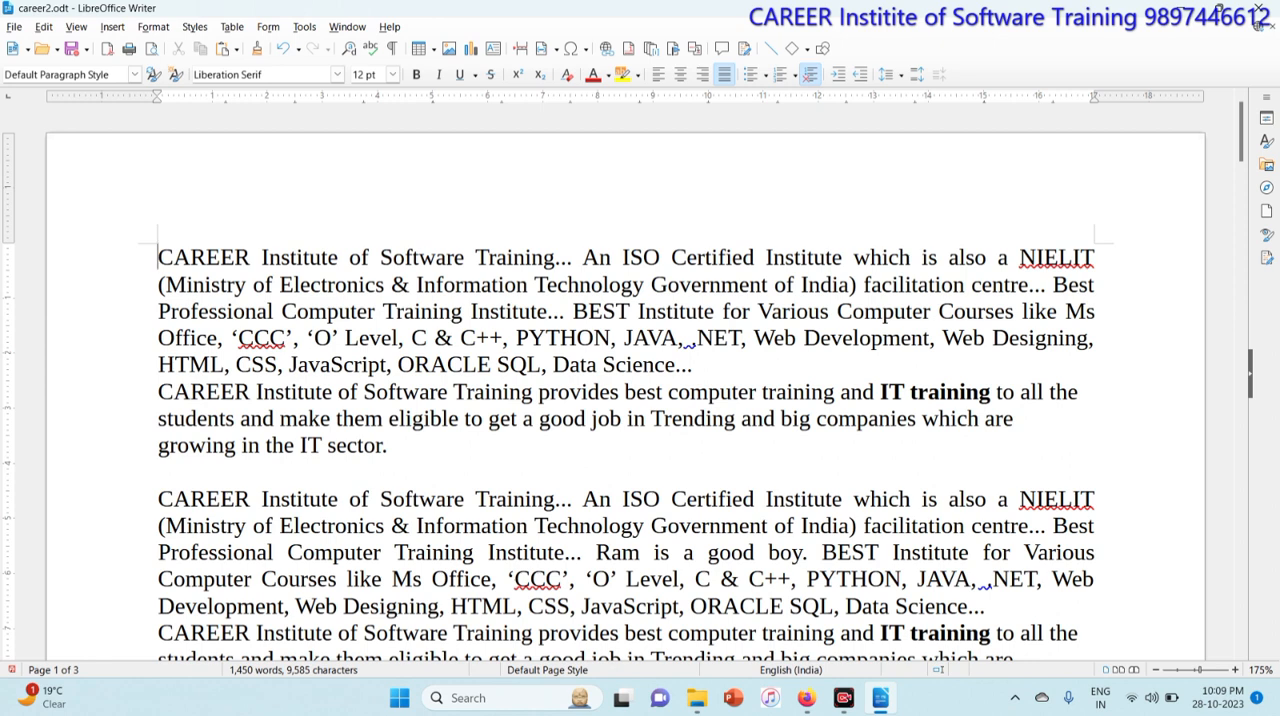
{"action": "left_click", "coordinate": [113, 27]}
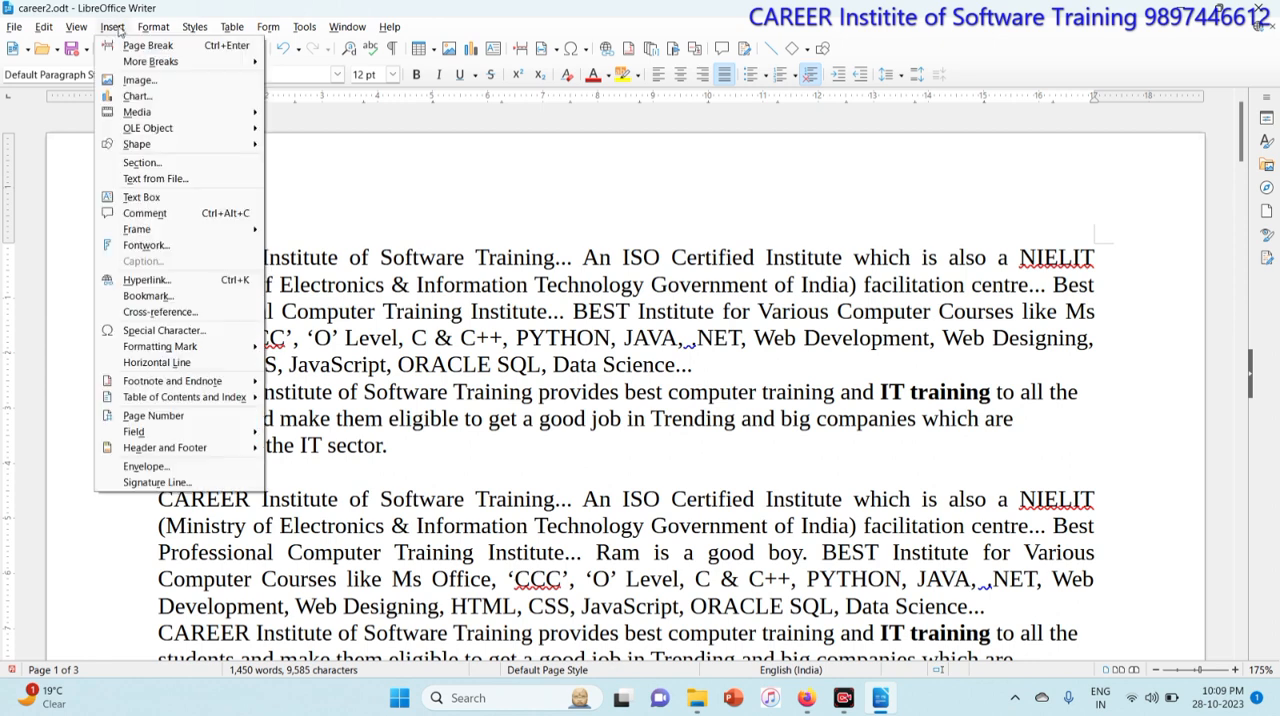
{"action": "left_click", "coordinate": [167, 291]}
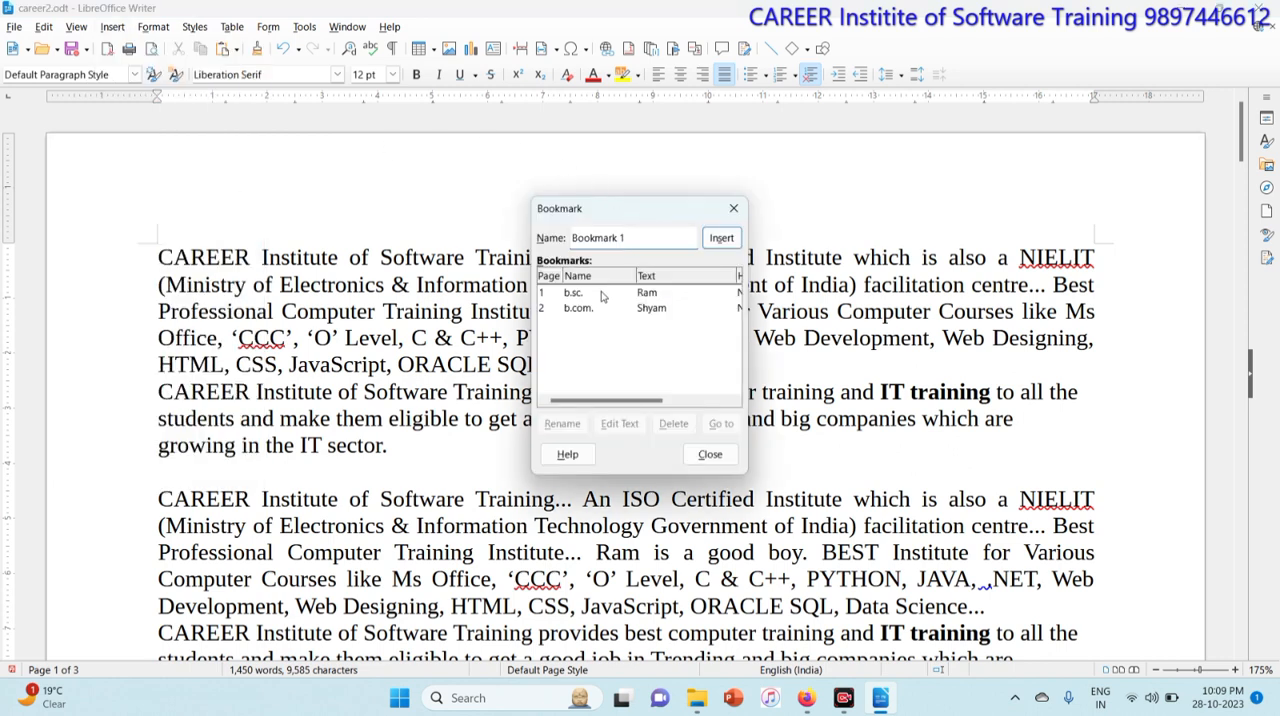
{"action": "left_click", "coordinate": [603, 296]}
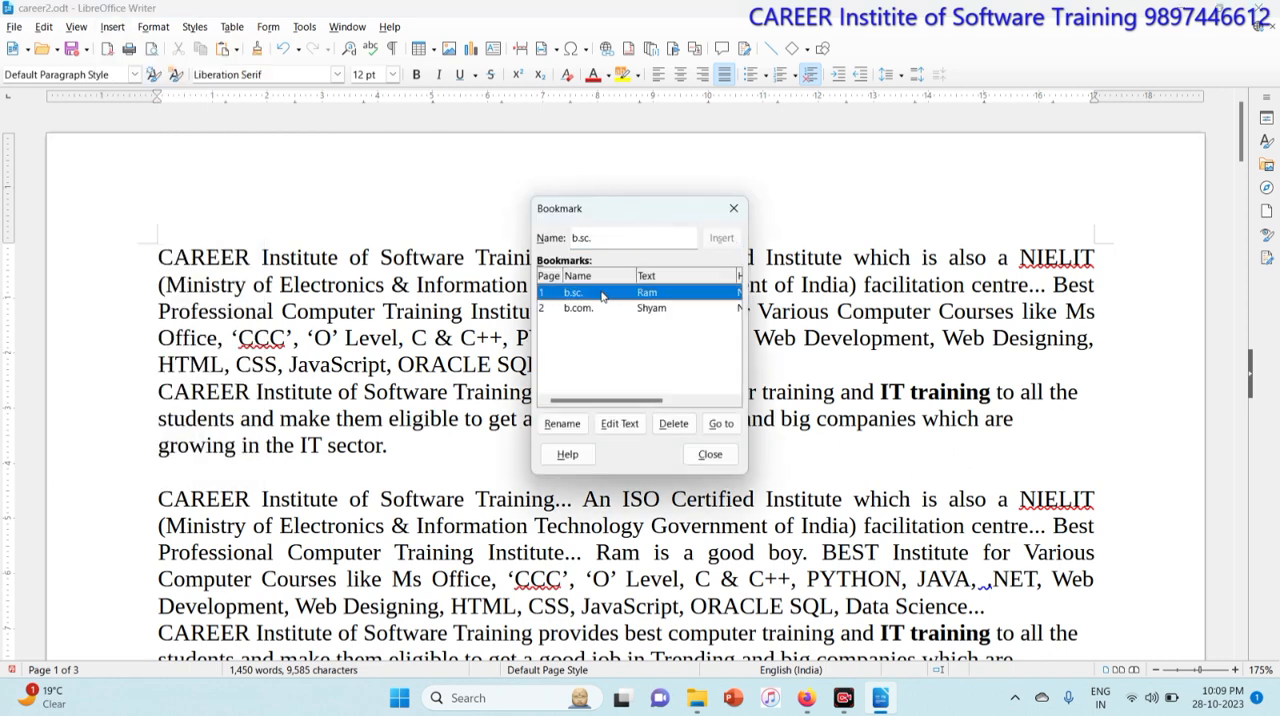
{"action": "left_click", "coordinate": [722, 424]}
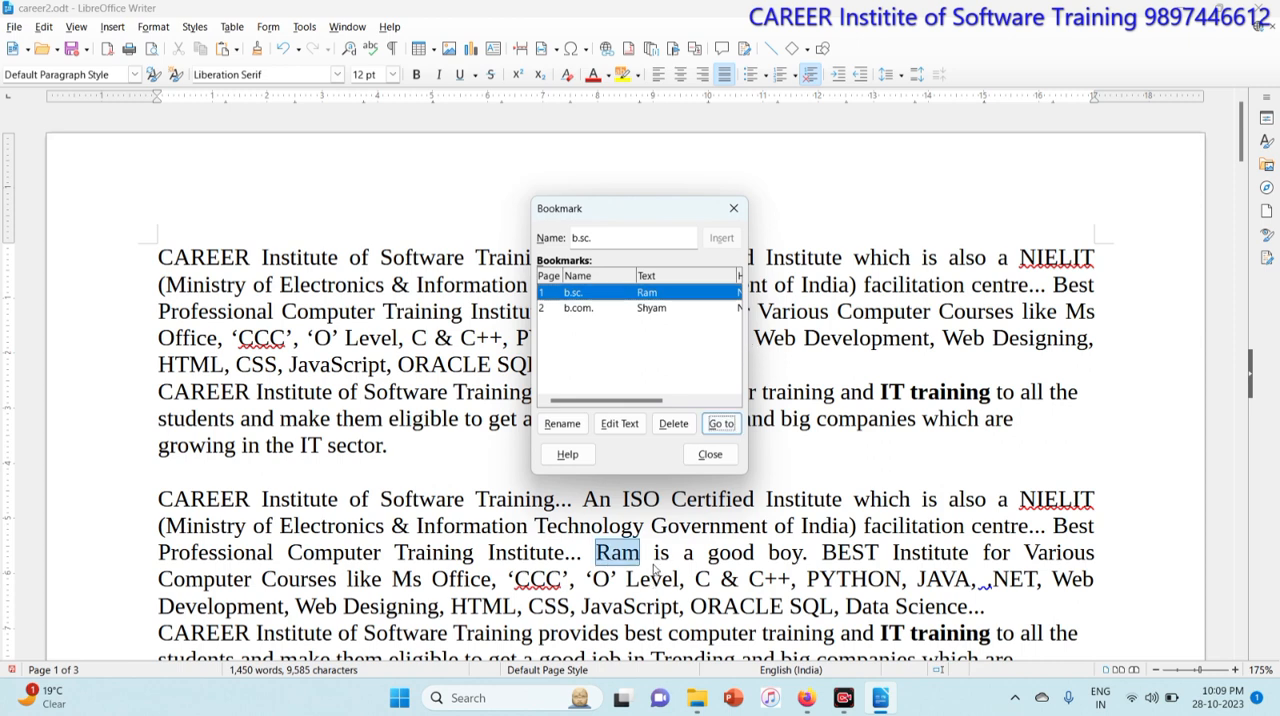
Step: Jump to the b.com. bookmark, then close the Bookmark dialog
{"action": "left_click", "coordinate": [584, 312]}
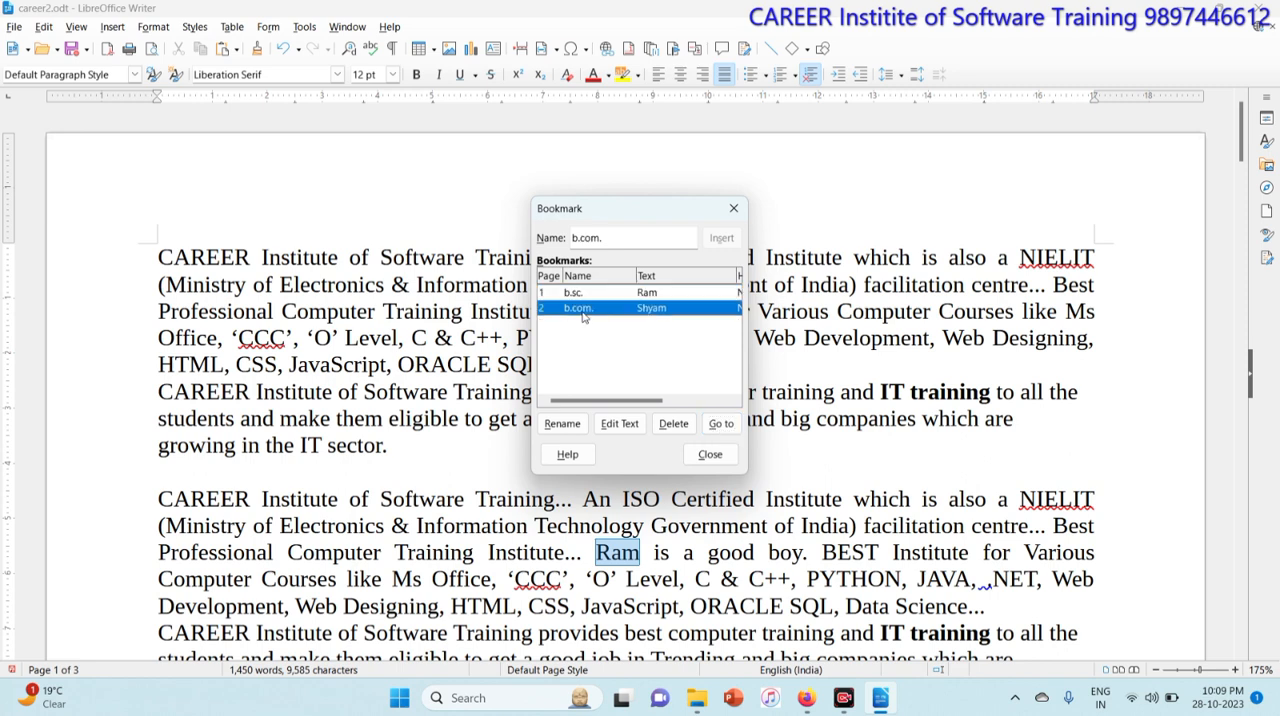
{"action": "left_click", "coordinate": [721, 424]}
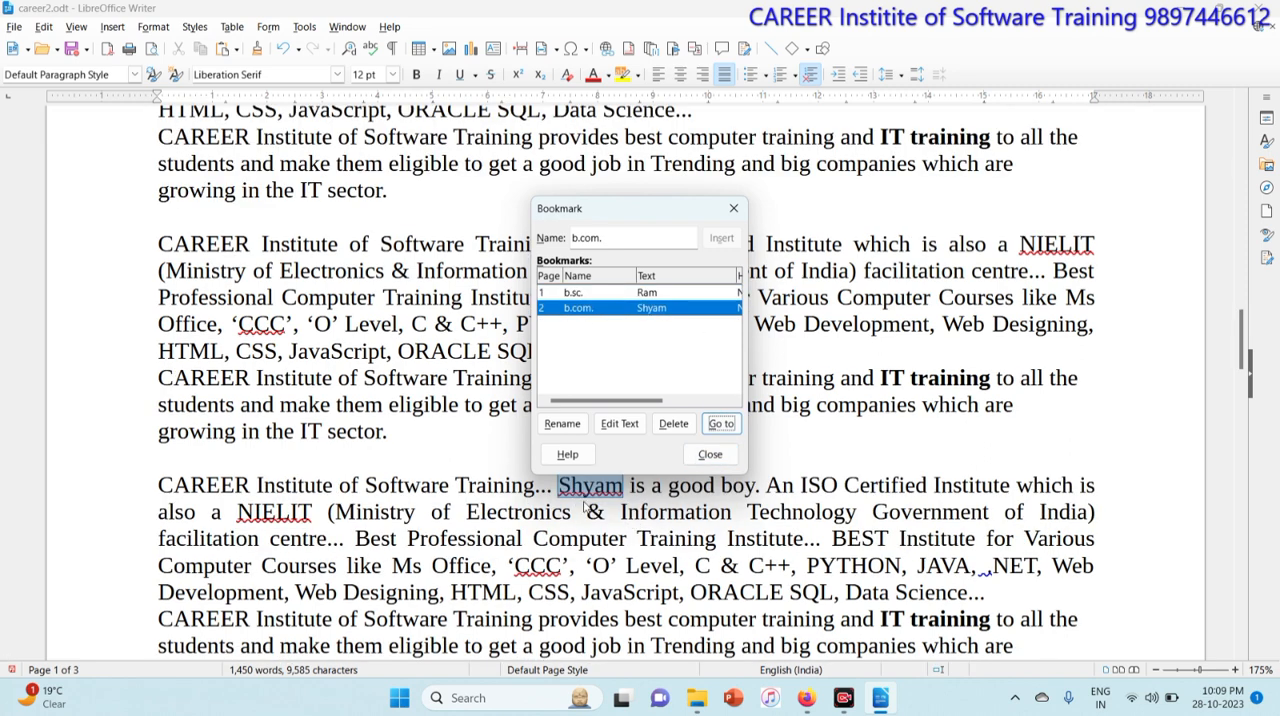
{"action": "left_click_drag", "start_coordinate": [663, 211], "coordinate": [545, 163]}
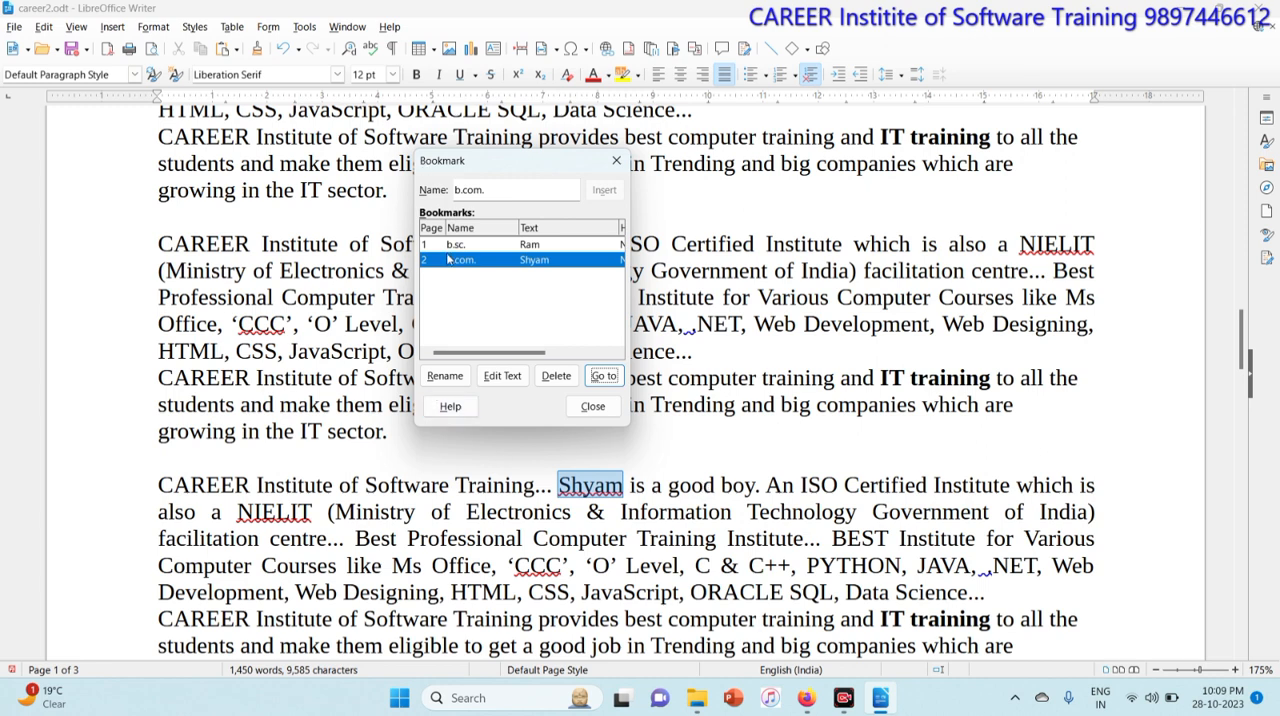
{"action": "left_click", "coordinate": [593, 407]}
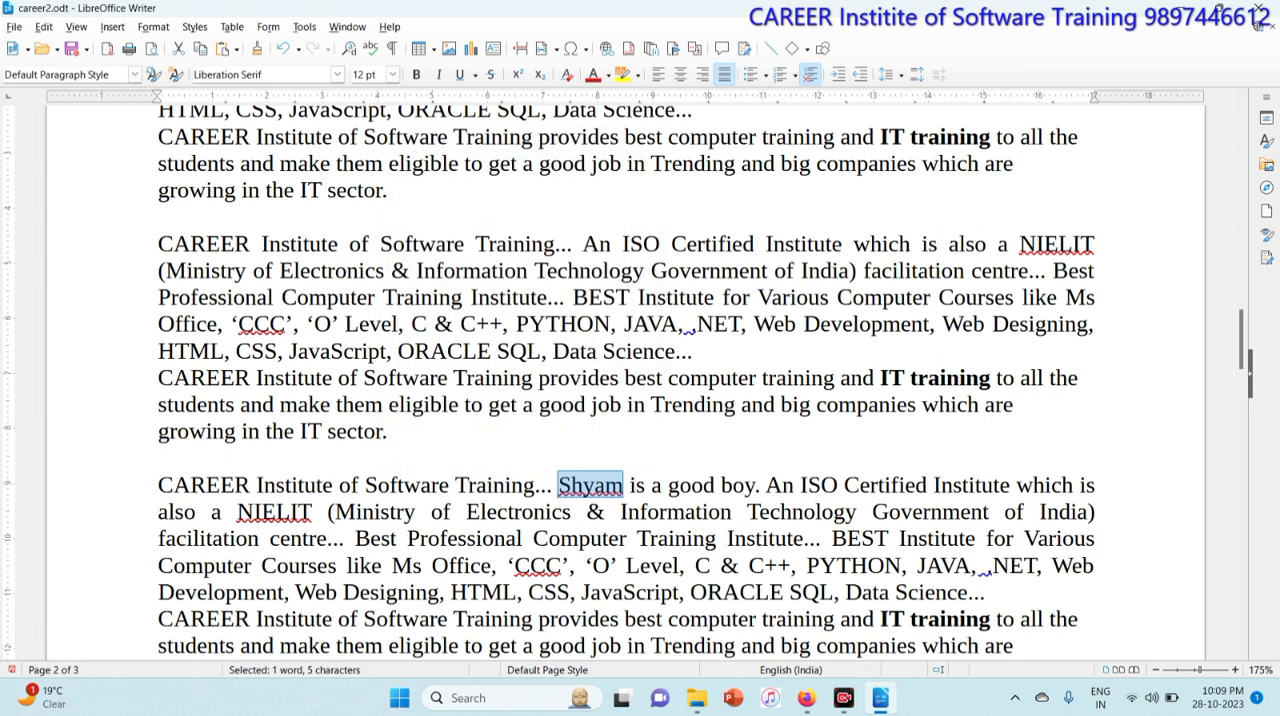
Step: Create a new blank document and set its font size to 20 pt
{"action": "left_click", "coordinate": [114, 26]}
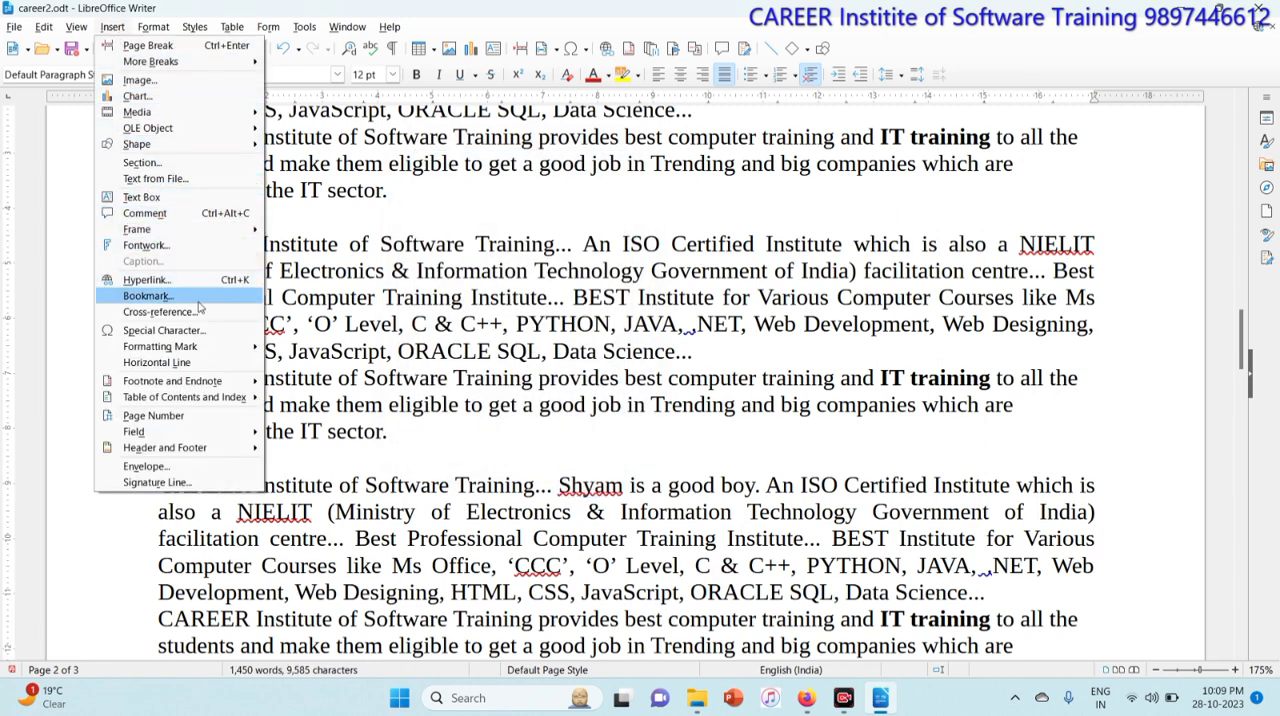
{"action": "left_click", "coordinate": [430, 338]}
{"action": "key", "text": "ctrl+n"}
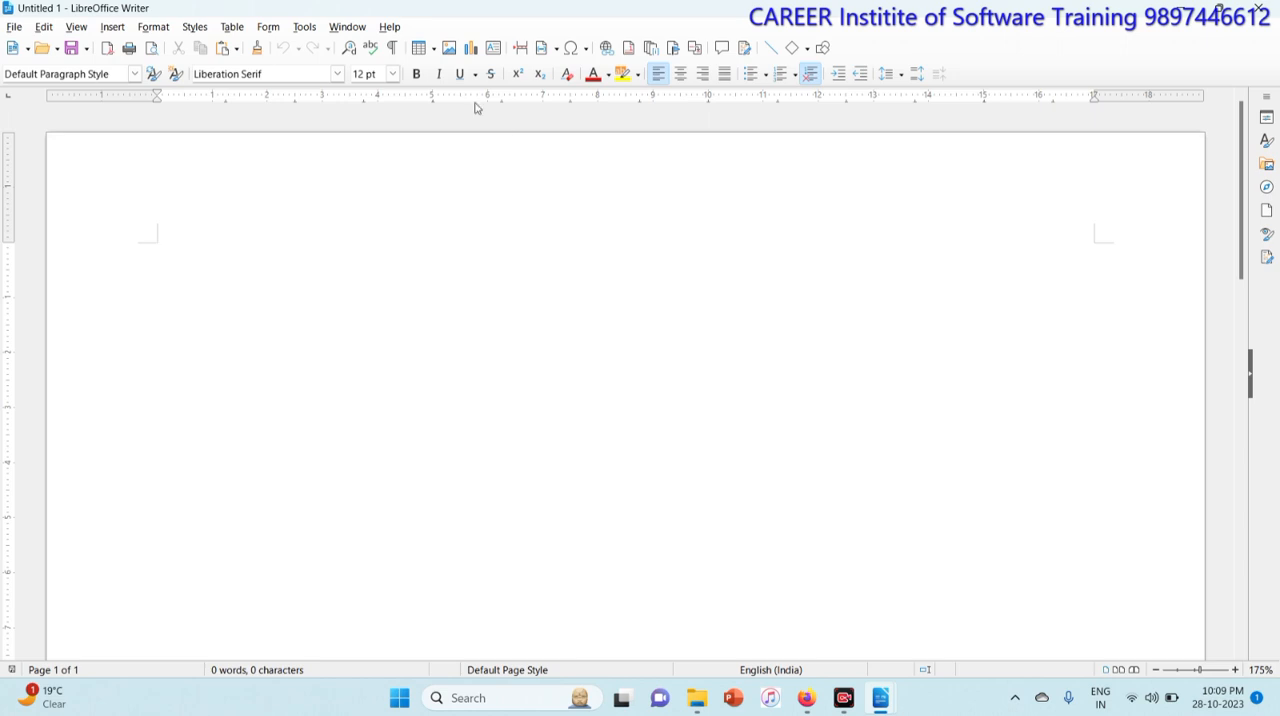
{"action": "left_click", "coordinate": [393, 74]}
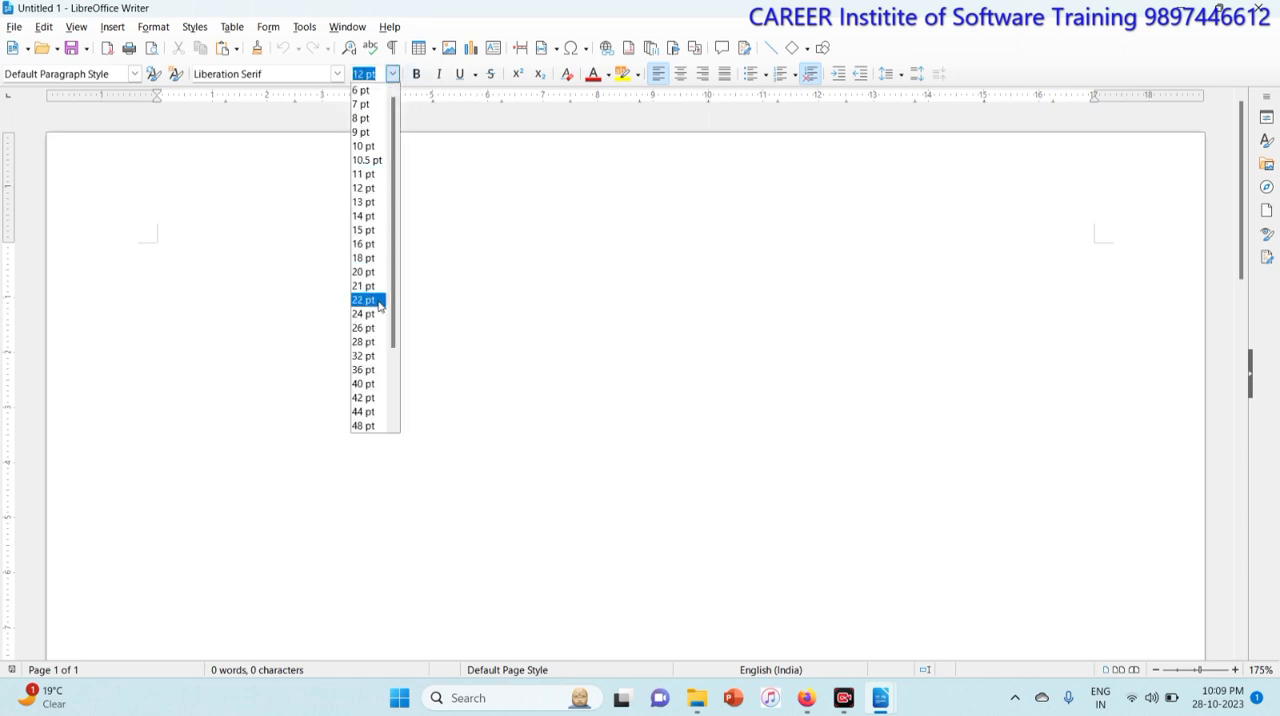
{"action": "left_click", "coordinate": [367, 272]}
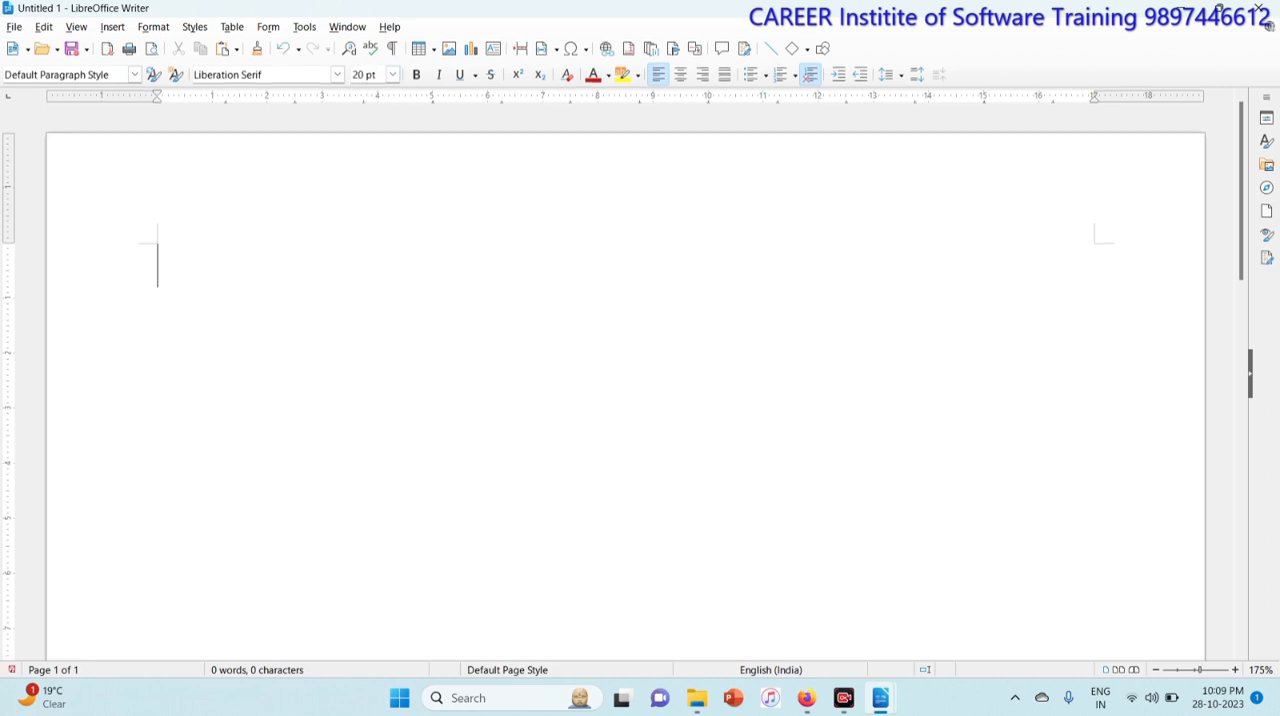
Step: Insert the Greek small letter alpha from the Basic Greek block of Special Characters and start a new line
{"action": "left_click", "coordinate": [108, 30]}
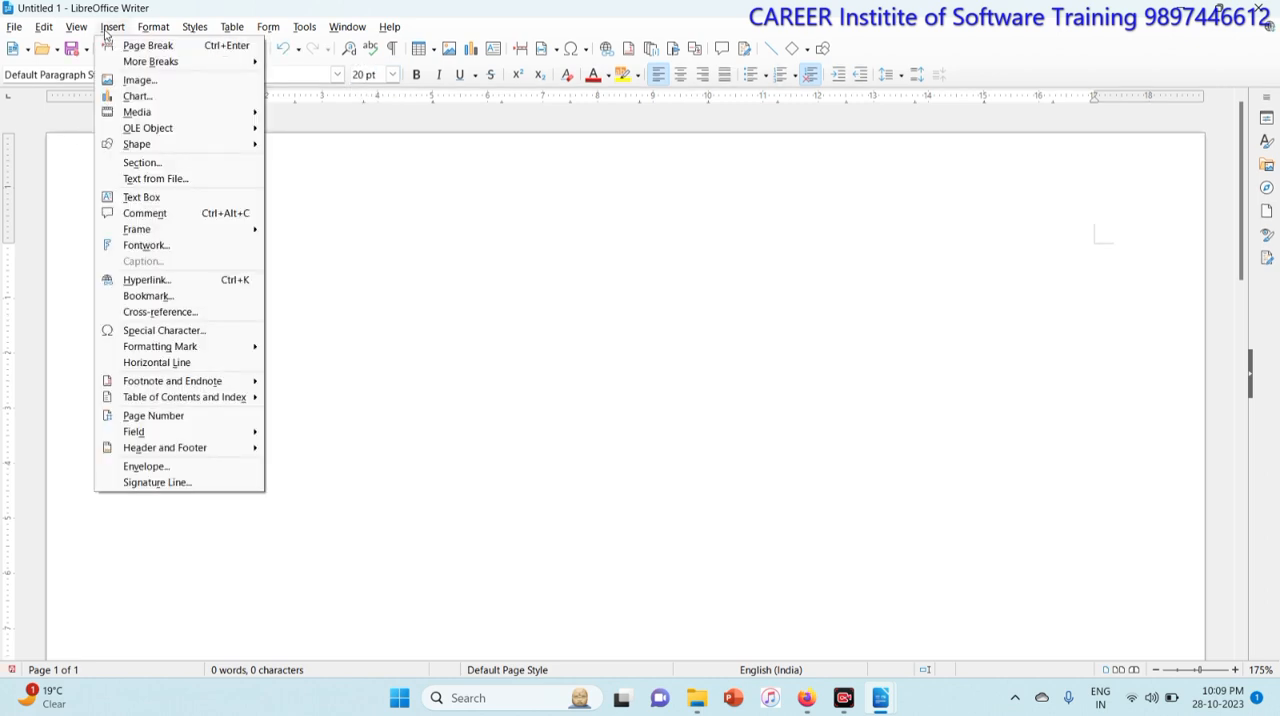
{"action": "left_click", "coordinate": [205, 332]}
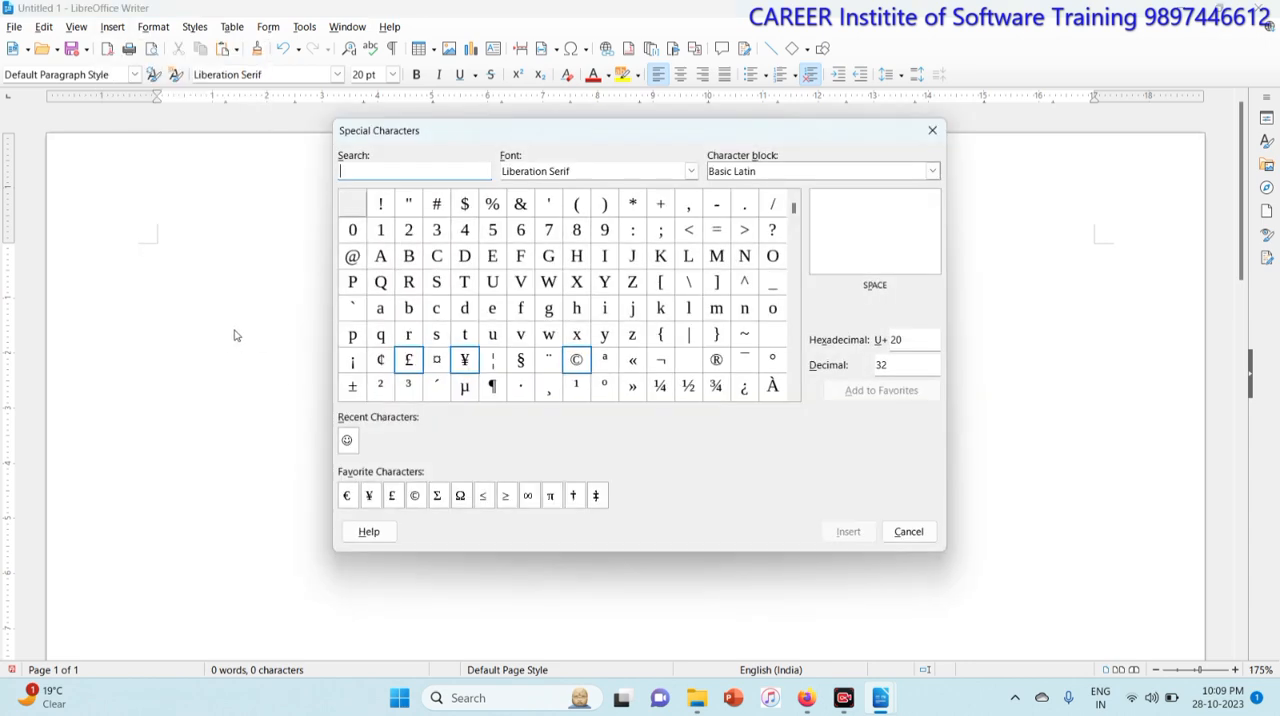
{"action": "left_click_drag", "start_coordinate": [793, 208], "coordinate": [795, 276]}
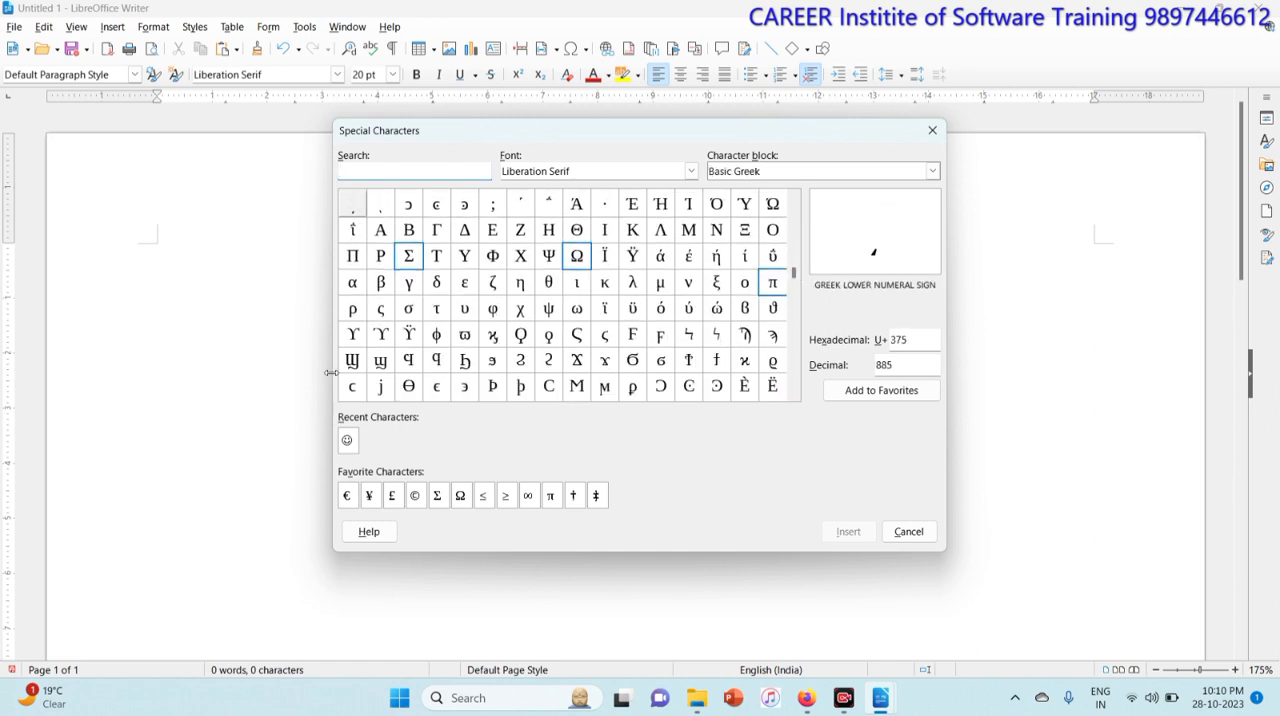
{"action": "left_click", "coordinate": [358, 289]}
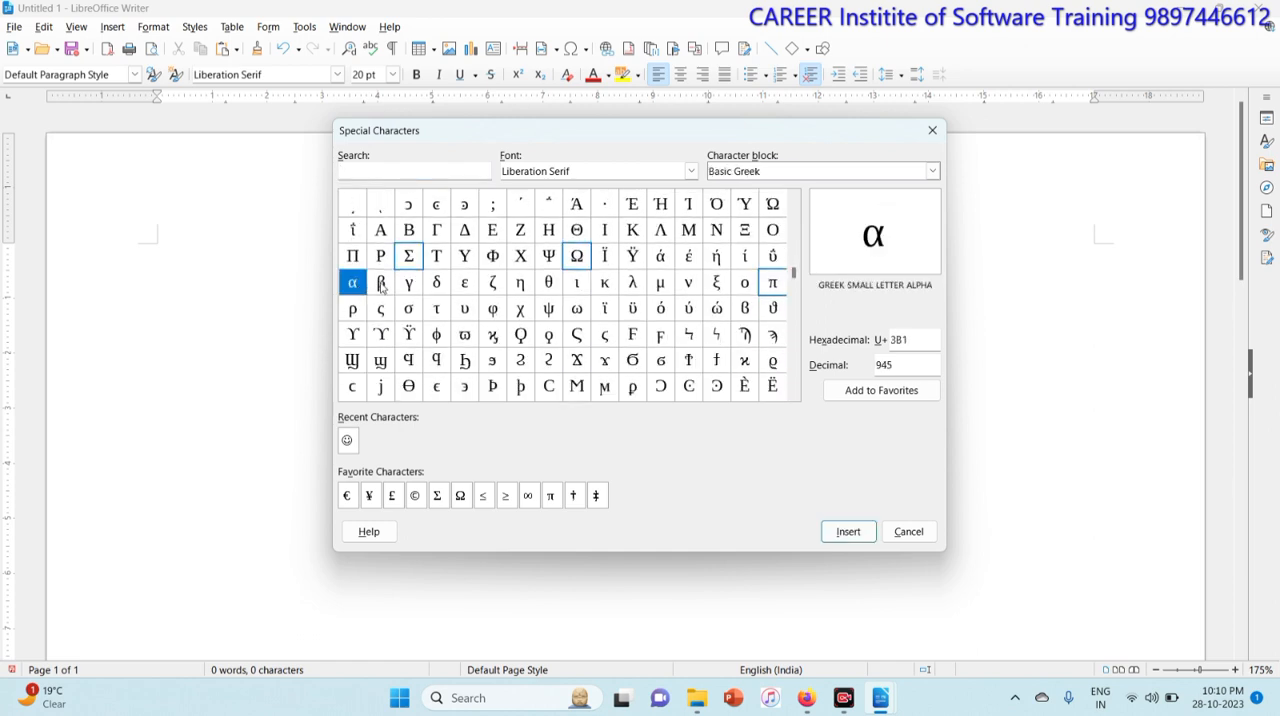
{"action": "left_click", "coordinate": [381, 284]}
{"action": "left_click", "coordinate": [409, 285]}
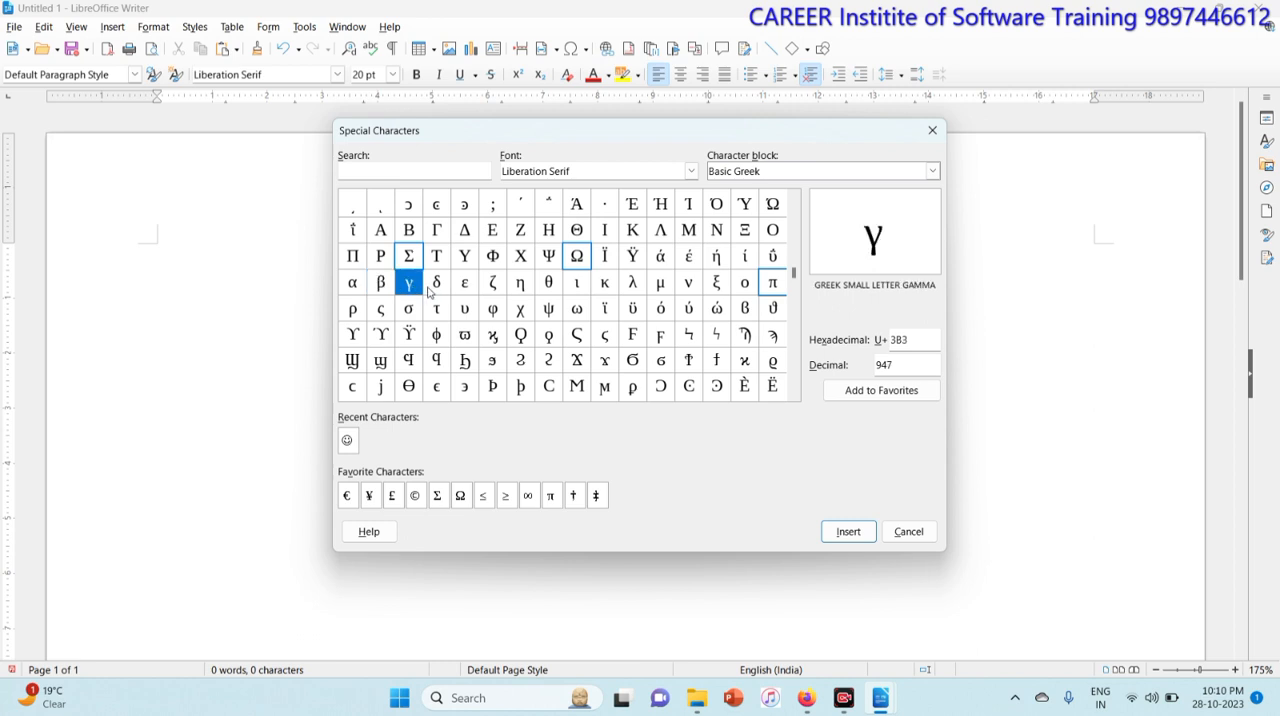
{"action": "left_click", "coordinate": [436, 290]}
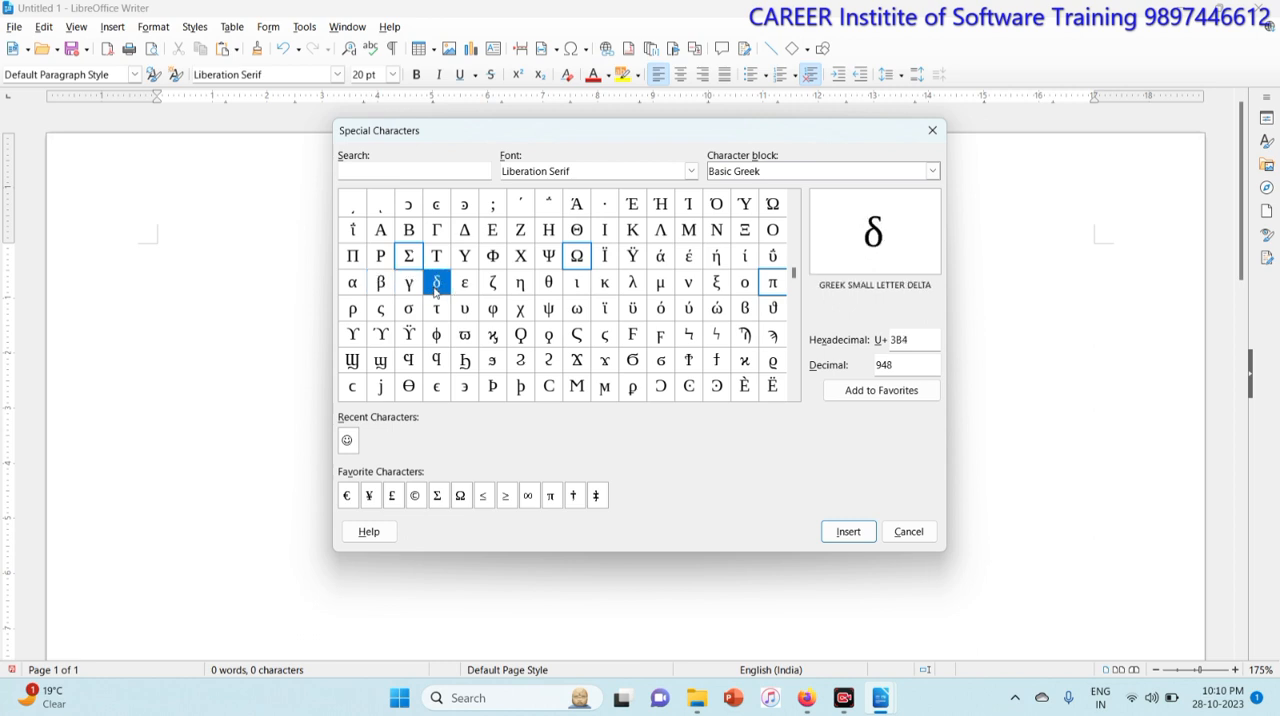
{"action": "left_click", "coordinate": [360, 291]}
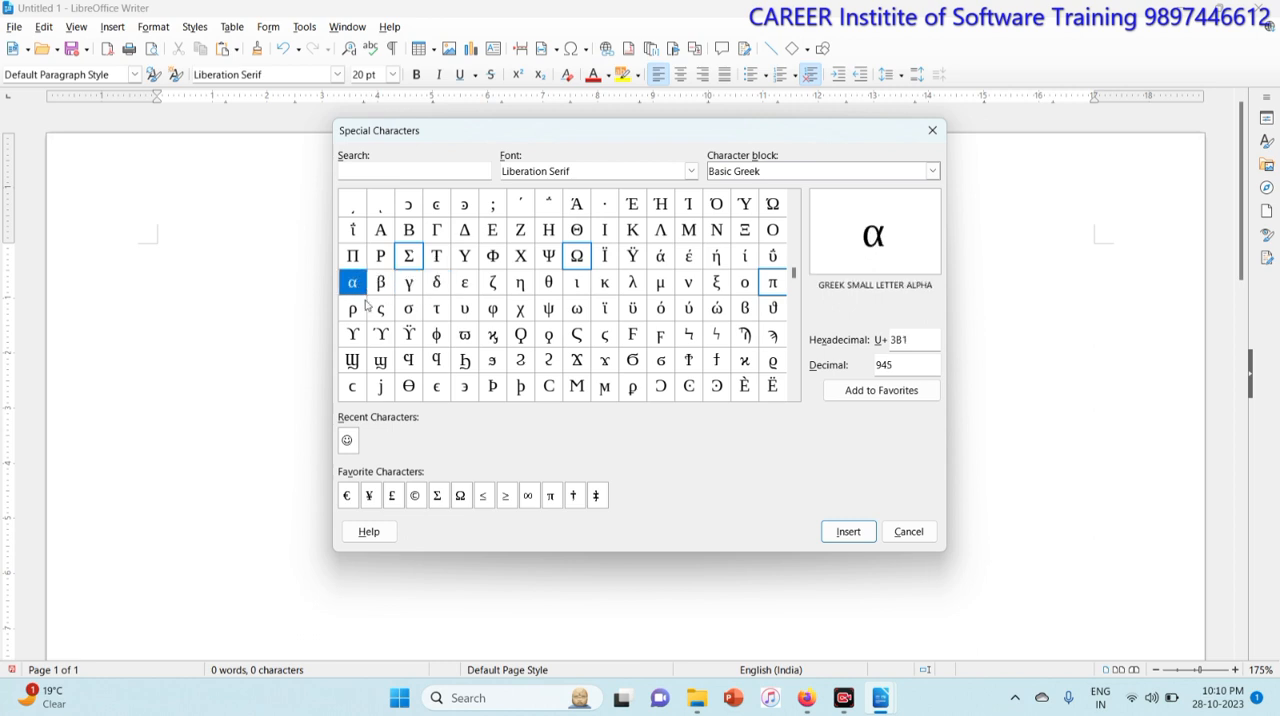
{"action": "left_click", "coordinate": [848, 533]}
{"action": "key", "text": "Return"}
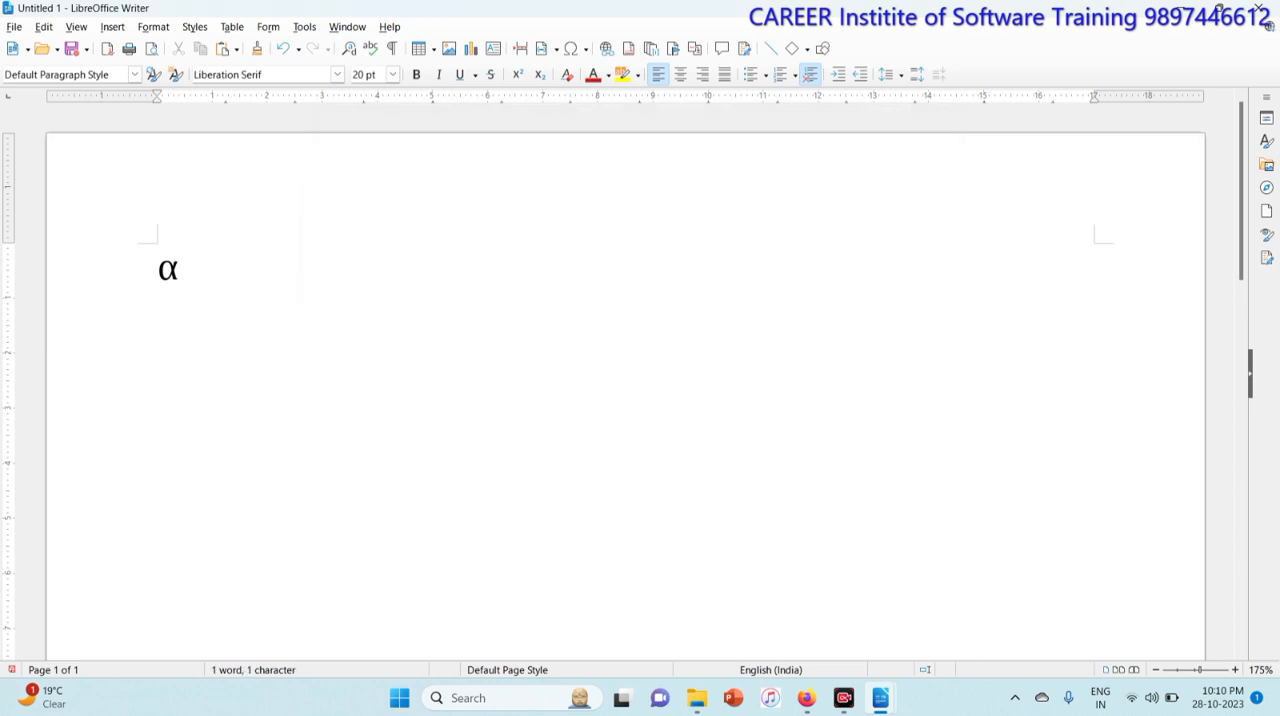
Step: Insert a smiley face character from the Wingdings font and start a new line
{"action": "left_click", "coordinate": [112, 27]}
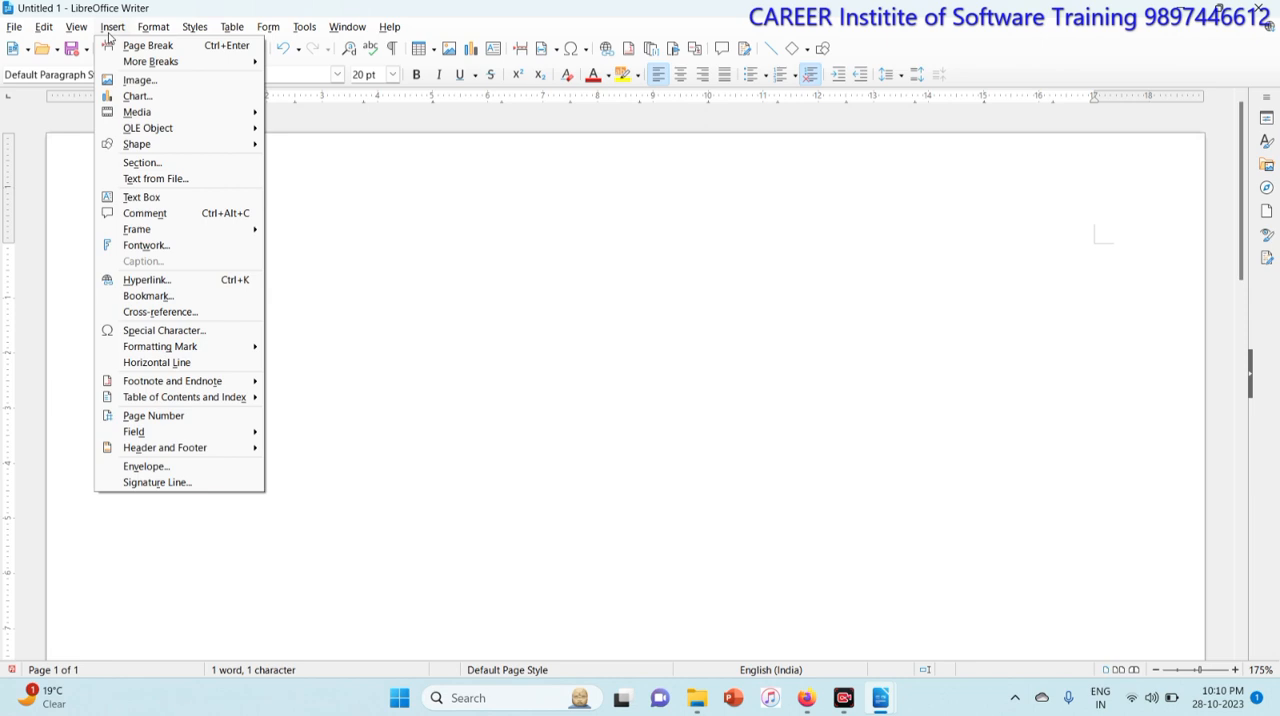
{"action": "left_click", "coordinate": [199, 336]}
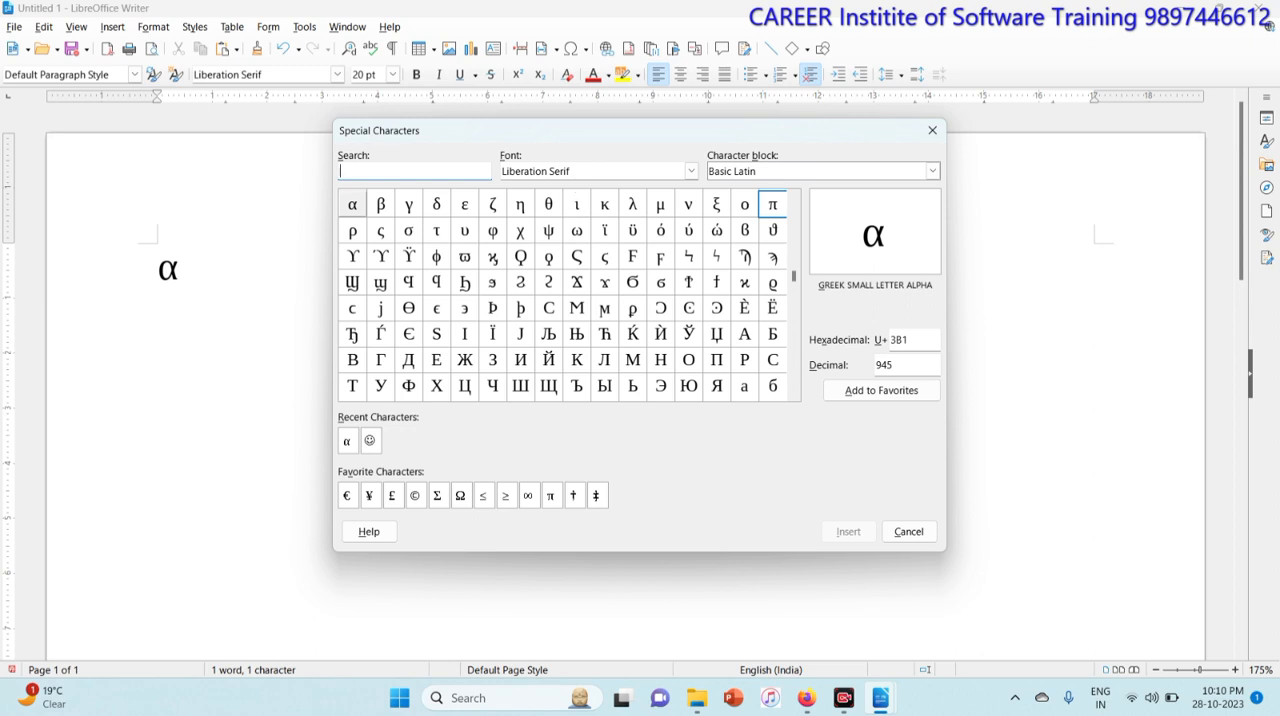
{"action": "left_click", "coordinate": [576, 171]}
{"action": "left_click", "coordinate": [691, 171]}
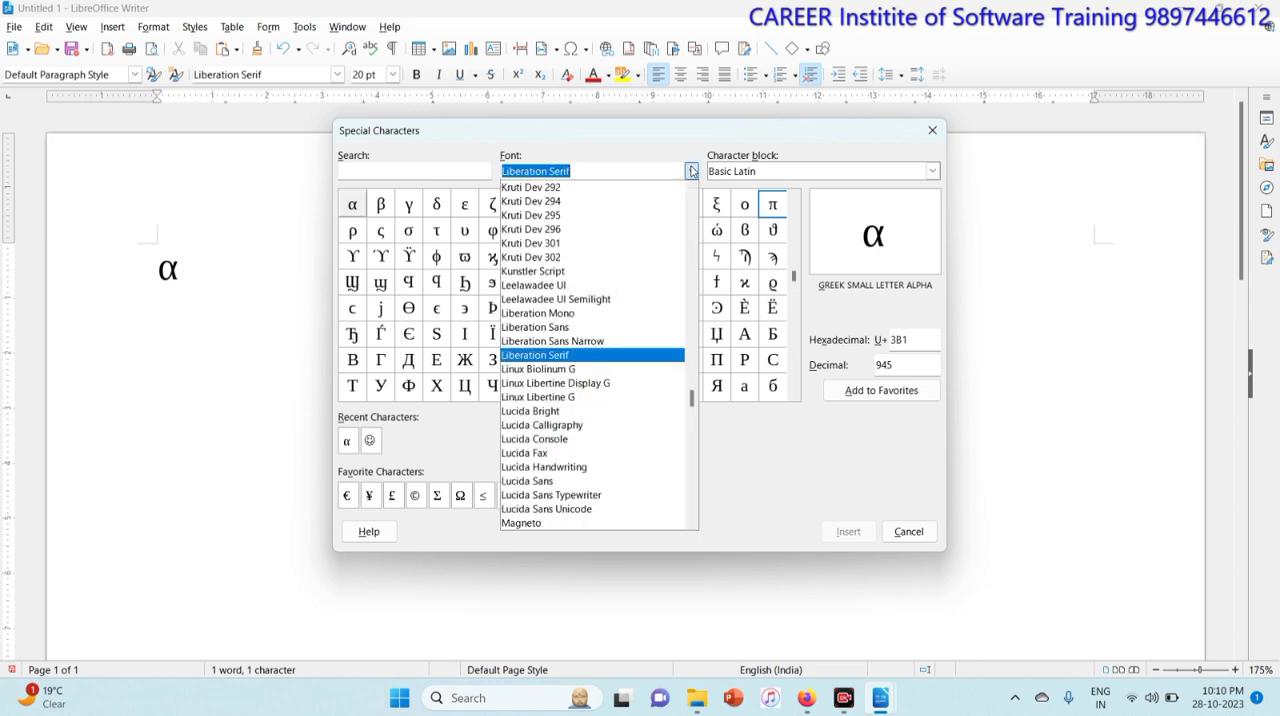
{"action": "left_click_drag", "start_coordinate": [692, 398], "coordinate": [692, 510]}
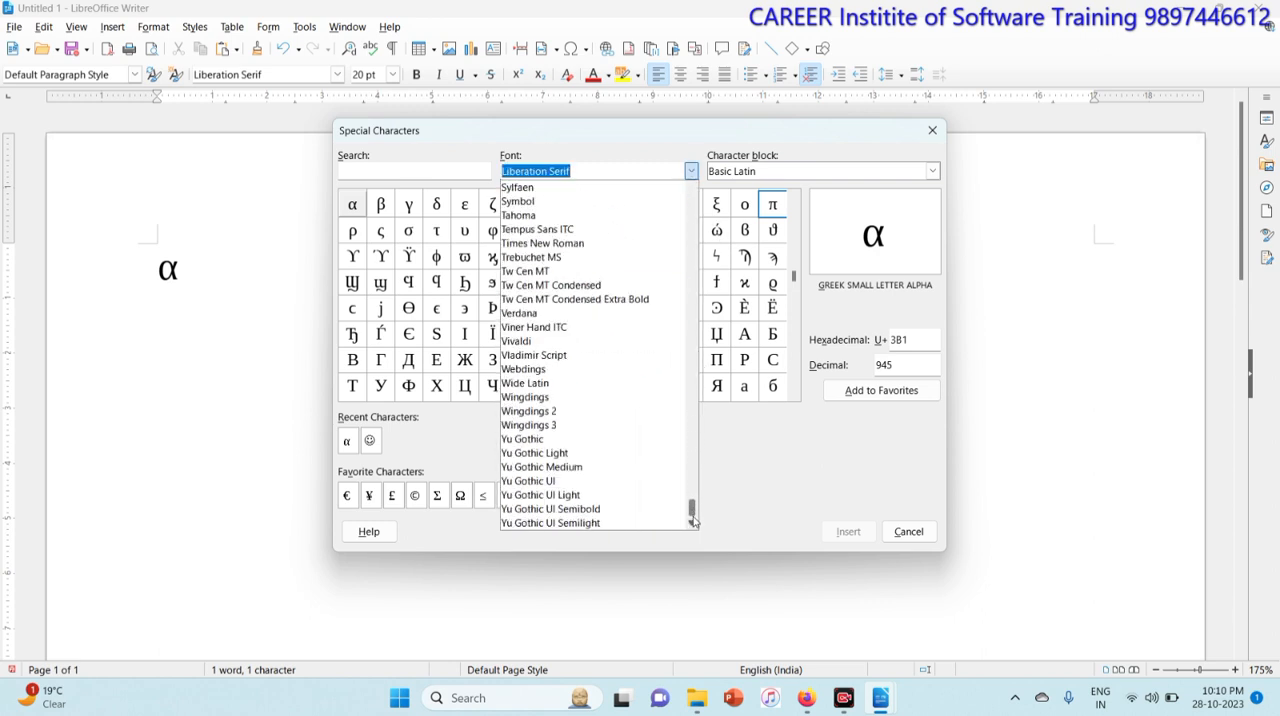
{"action": "left_click", "coordinate": [551, 405]}
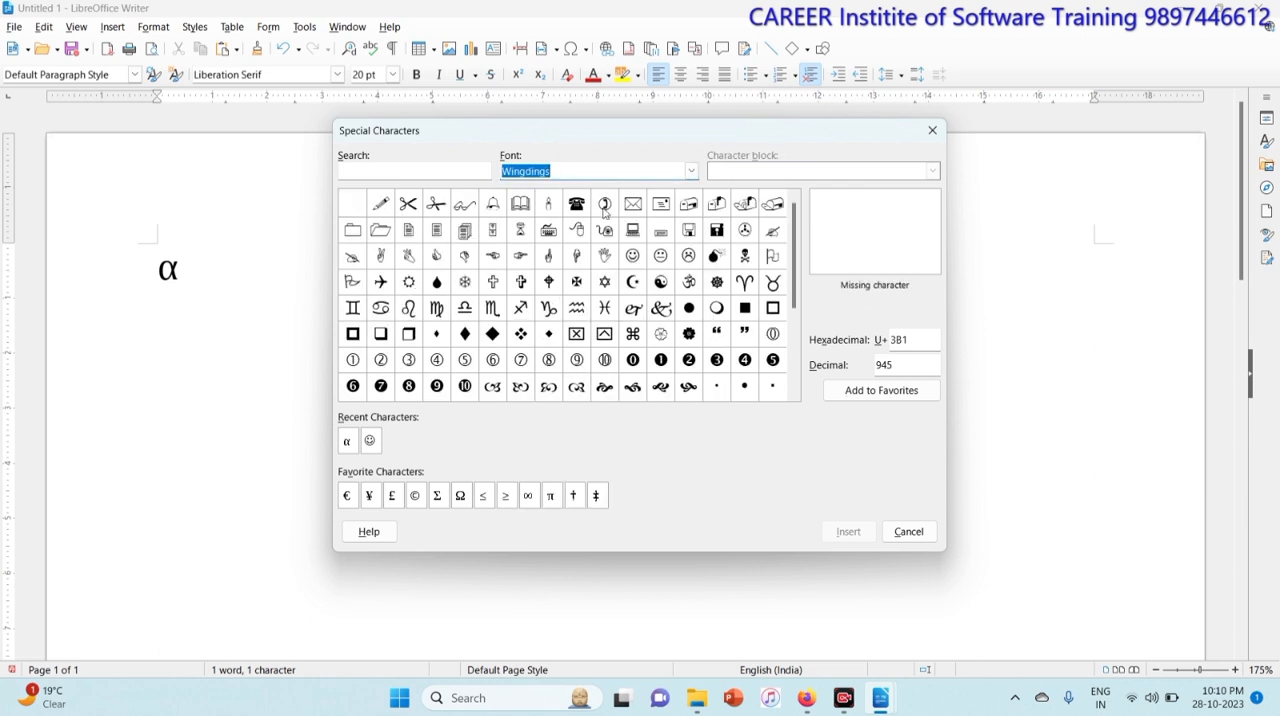
{"action": "left_click", "coordinate": [636, 259]}
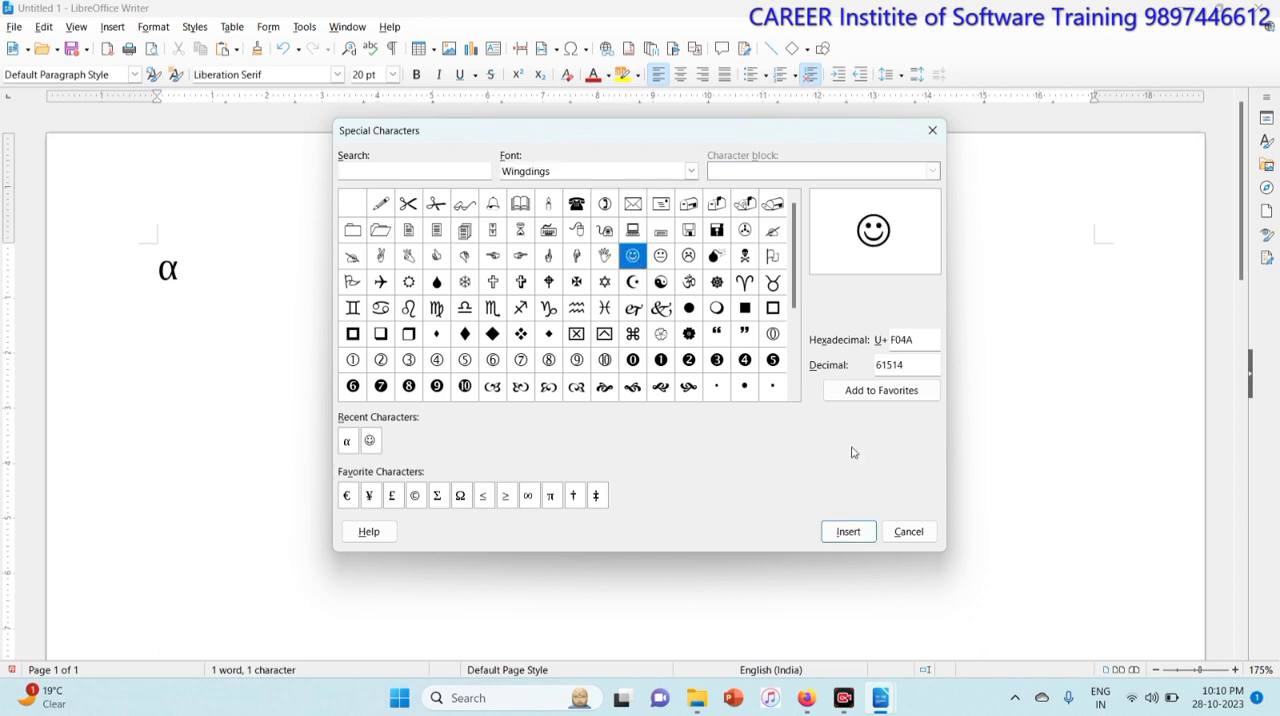
{"action": "left_click", "coordinate": [848, 531]}
{"action": "key", "text": "Return"}
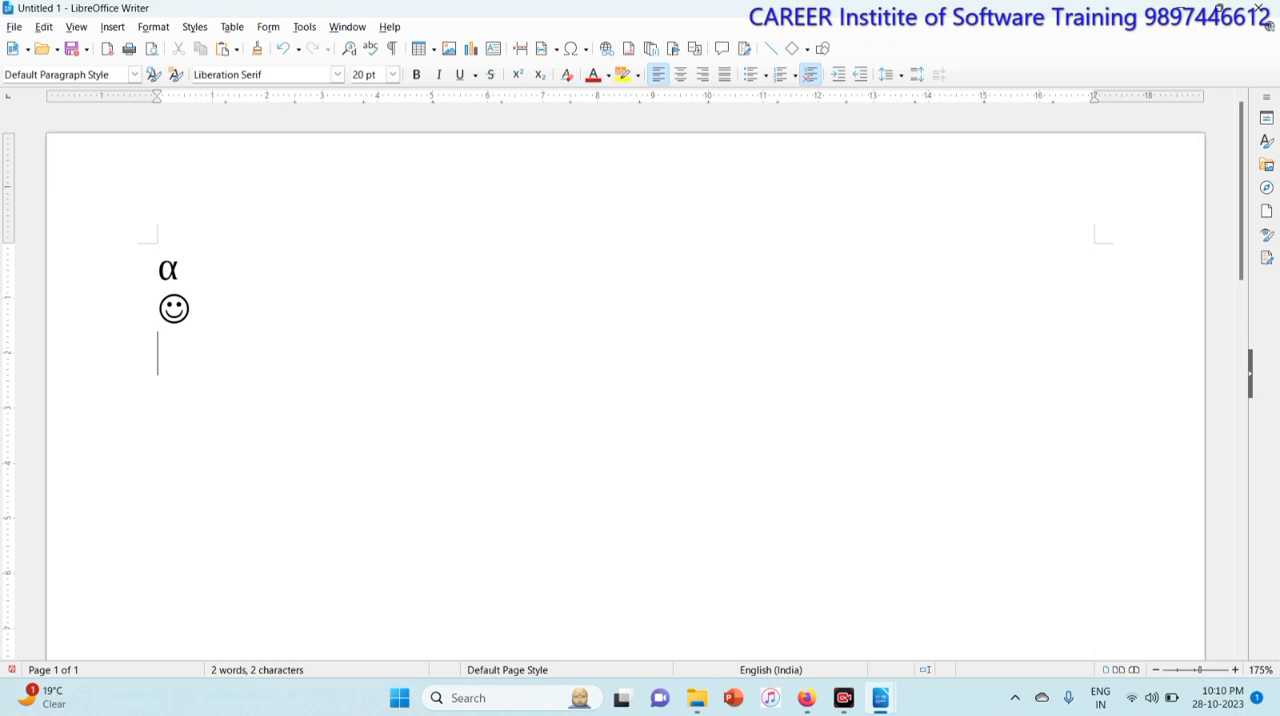
Step: Close the untitled document without saving its changes
{"action": "left_click", "coordinate": [111, 27]}
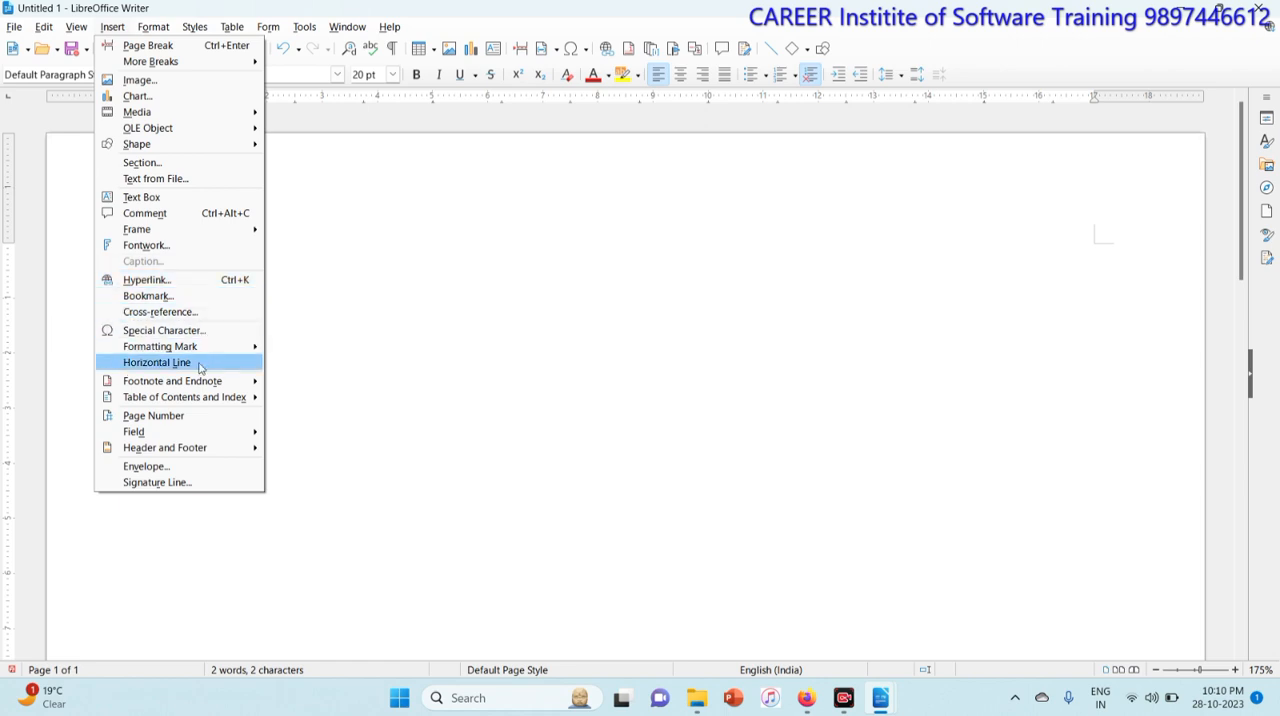
{"action": "left_click", "coordinate": [493, 415]}
{"action": "key", "text": "ctrl+w"}
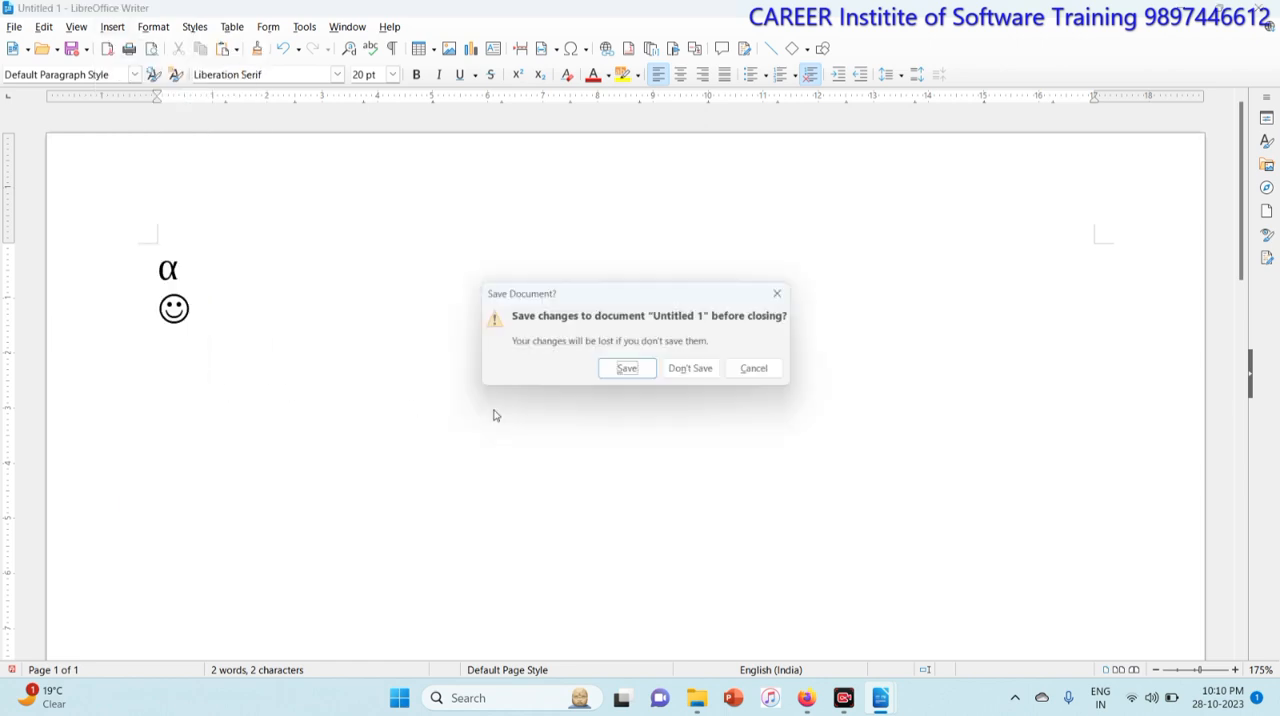
{"action": "left_click", "coordinate": [692, 370]}
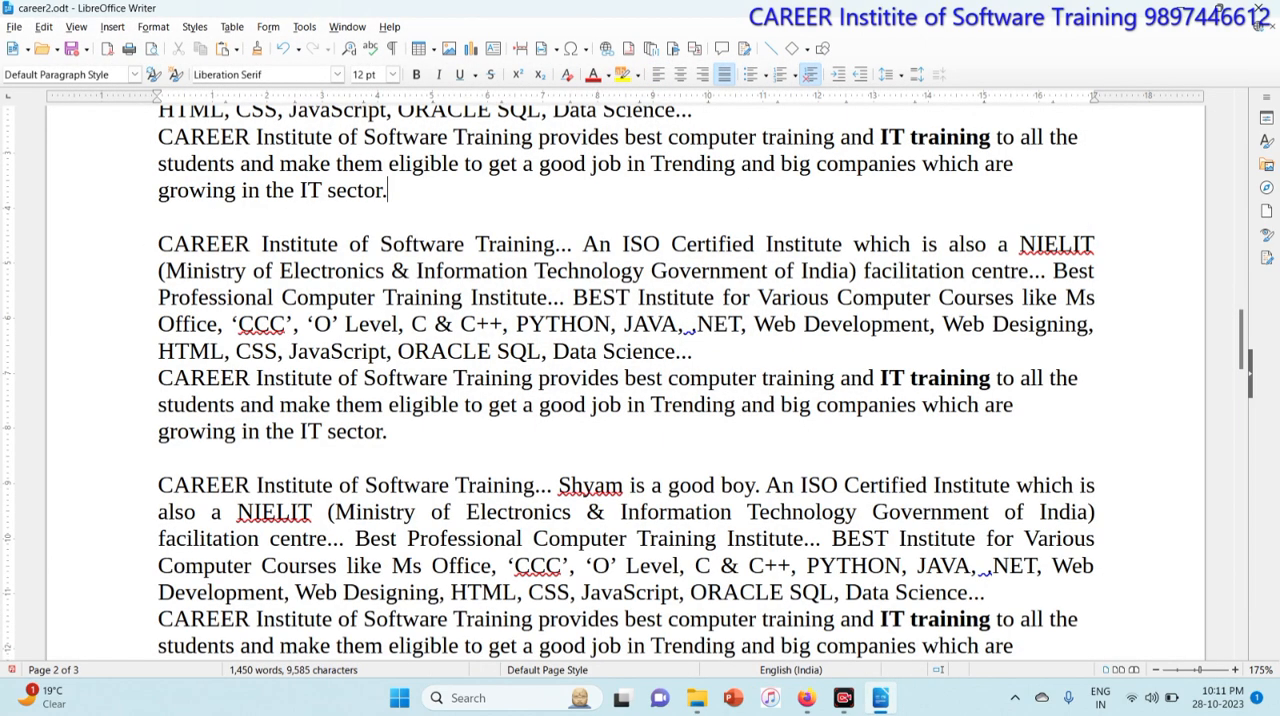
Step: Insert a horizontal line after the paragraph ending 'growing in the IT sector.' in career2
{"action": "key", "text": "Return"}
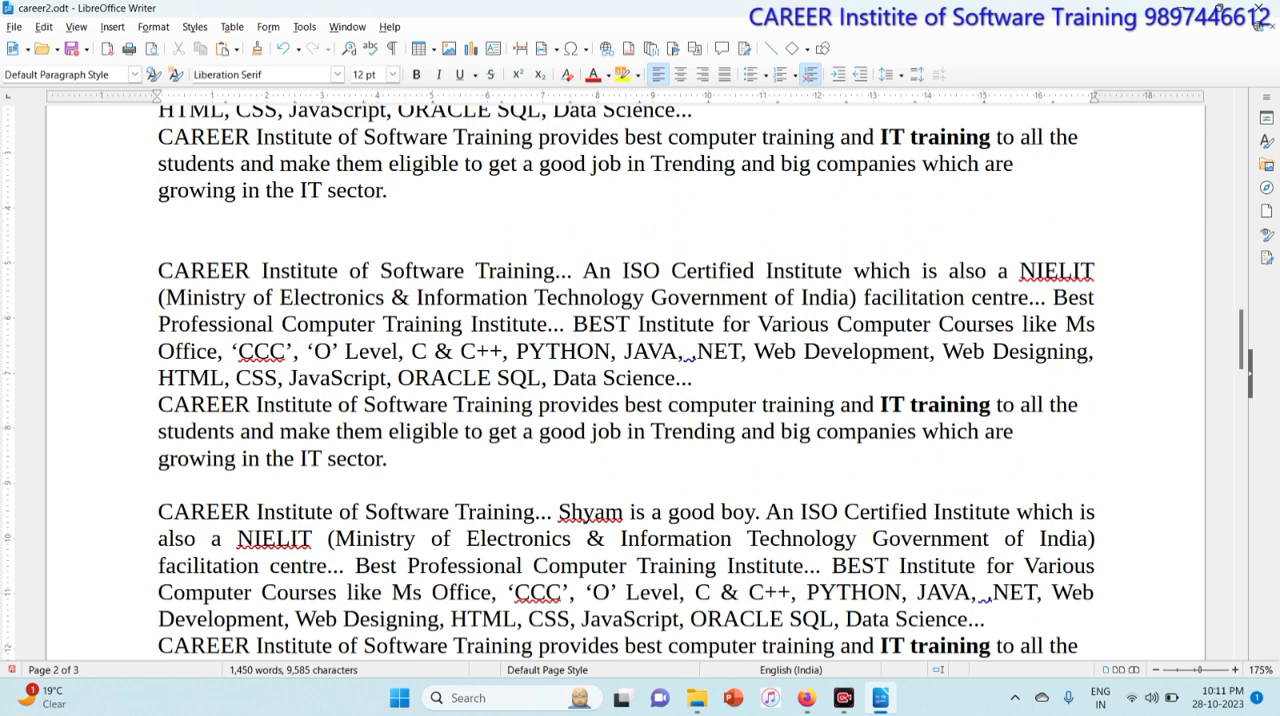
{"action": "left_click", "coordinate": [113, 27]}
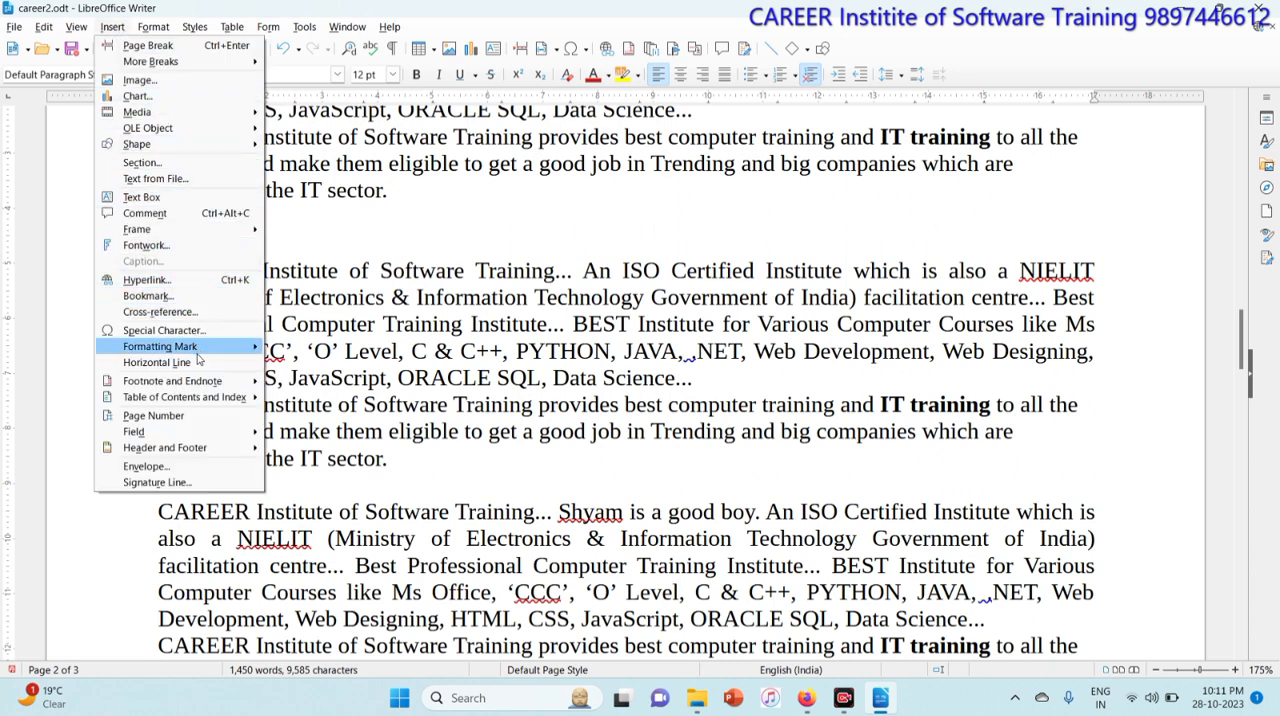
{"action": "left_click", "coordinate": [157, 362]}
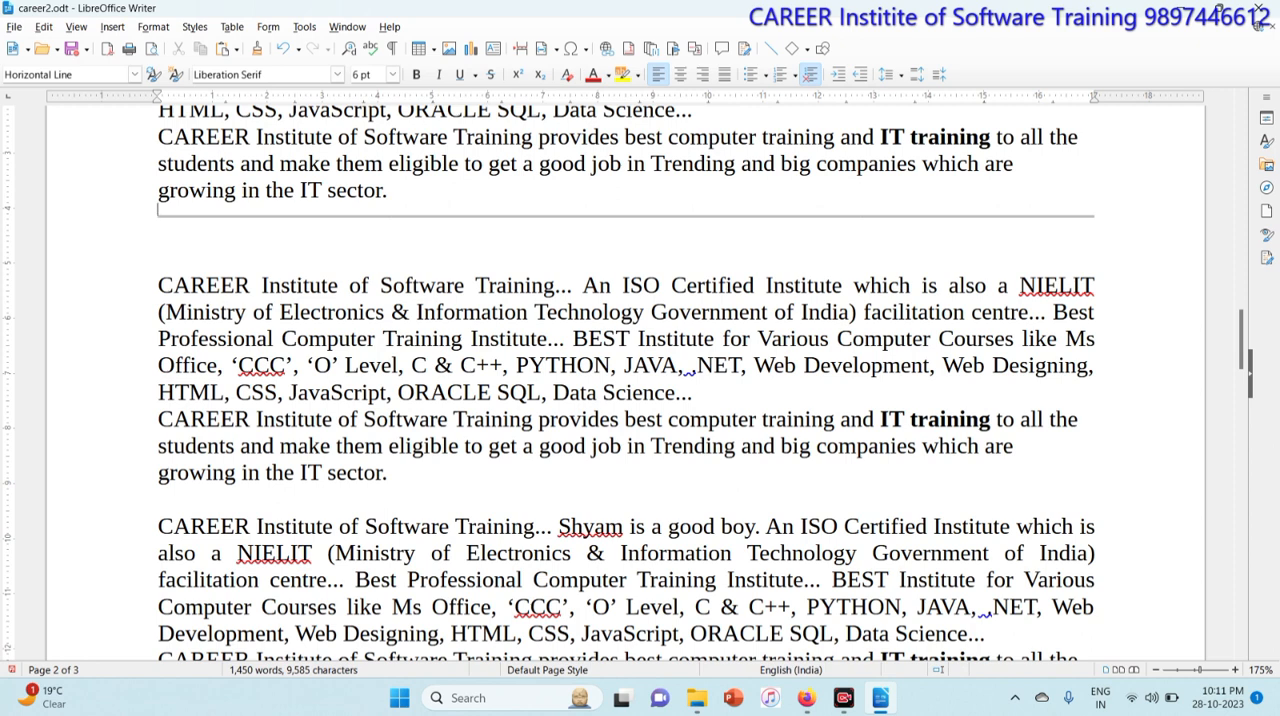
Step: Delete the horizontal line together with the blank paragraph after it
{"action": "key", "text": "Down"}
{"action": "key", "text": "BackSpace"}
{"action": "key", "text": "BackSpace"}
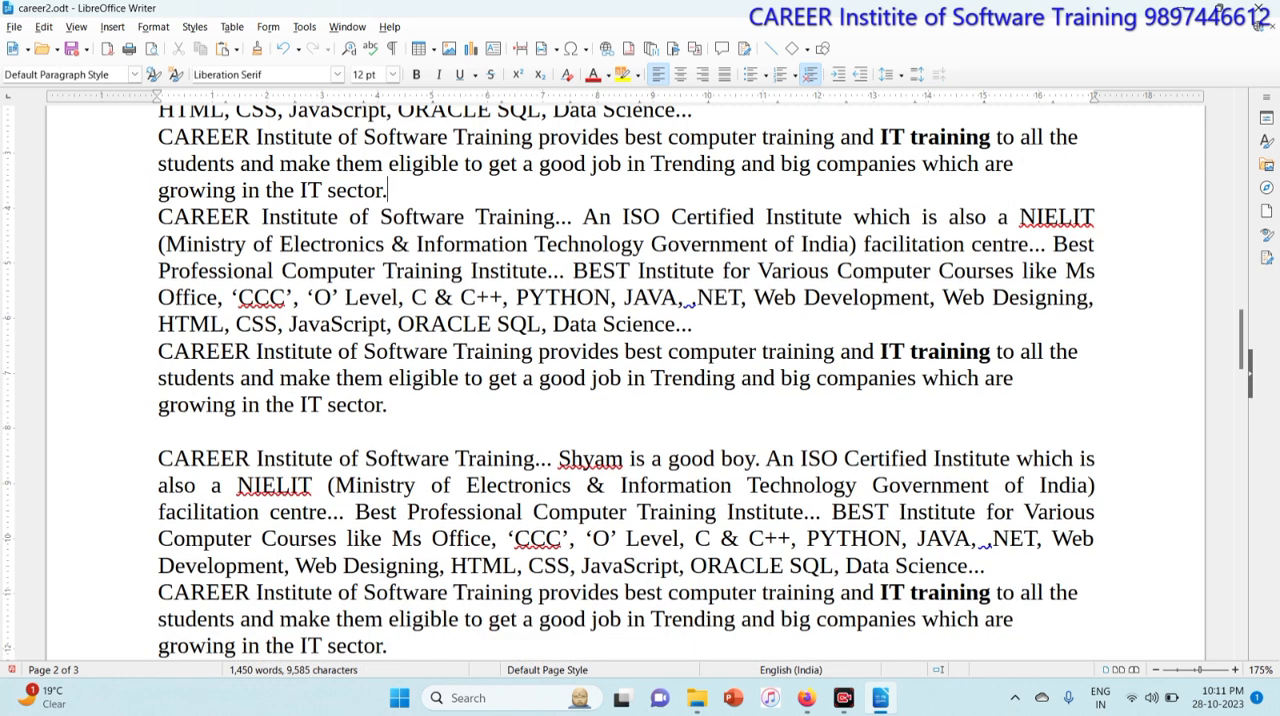
Step: Add a header to the Default Page Style reading 'The Times of India'
{"action": "left_click", "coordinate": [112, 26]}
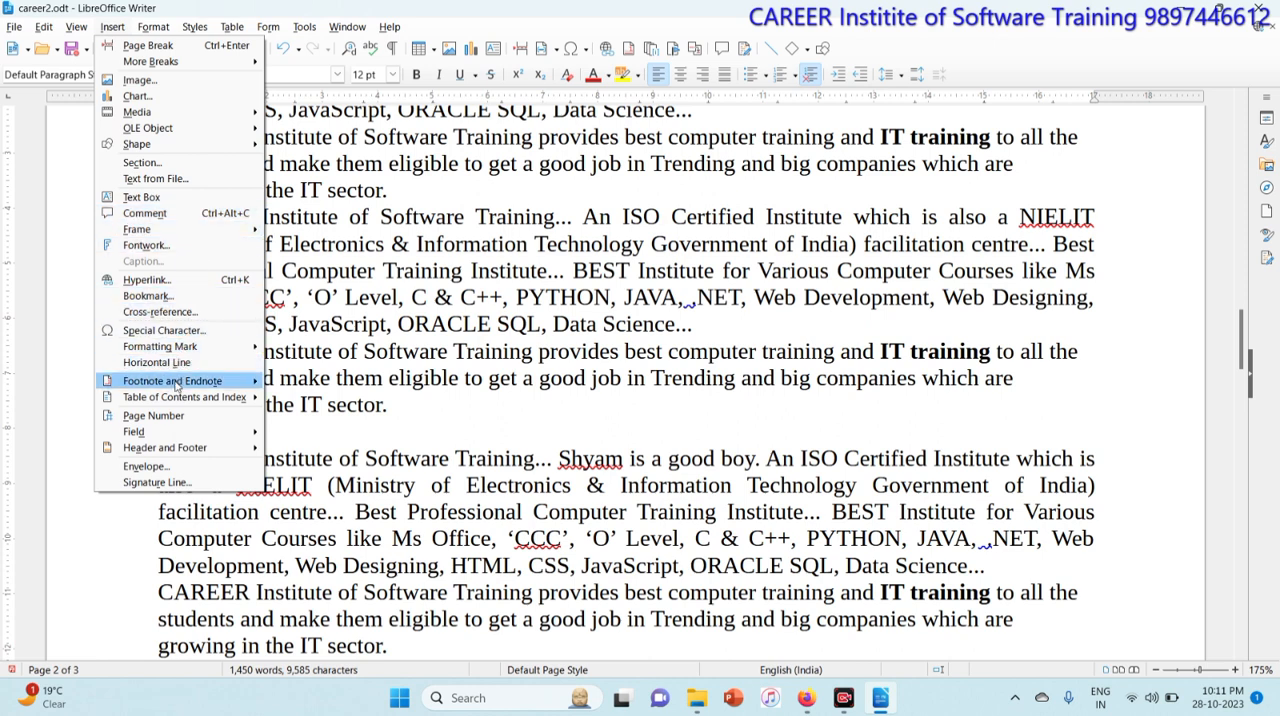
{"action": "mouse_move", "coordinate": [176, 386]}
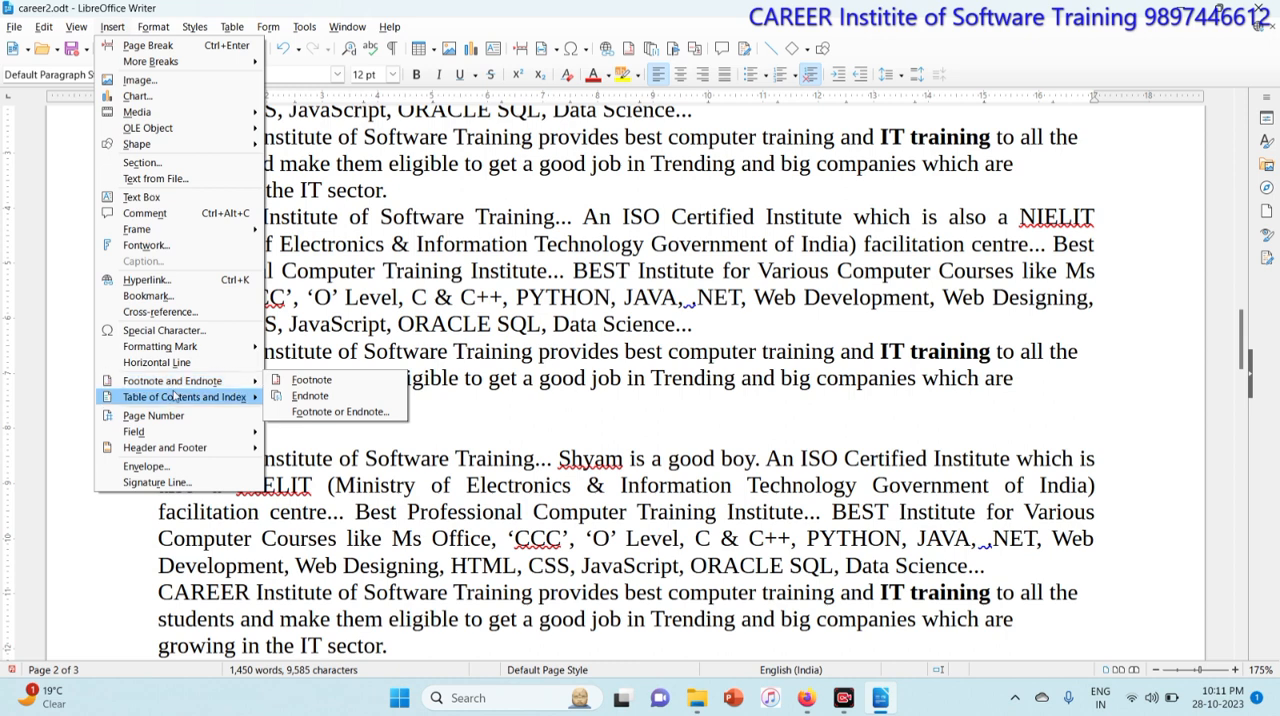
{"action": "mouse_move", "coordinate": [187, 455]}
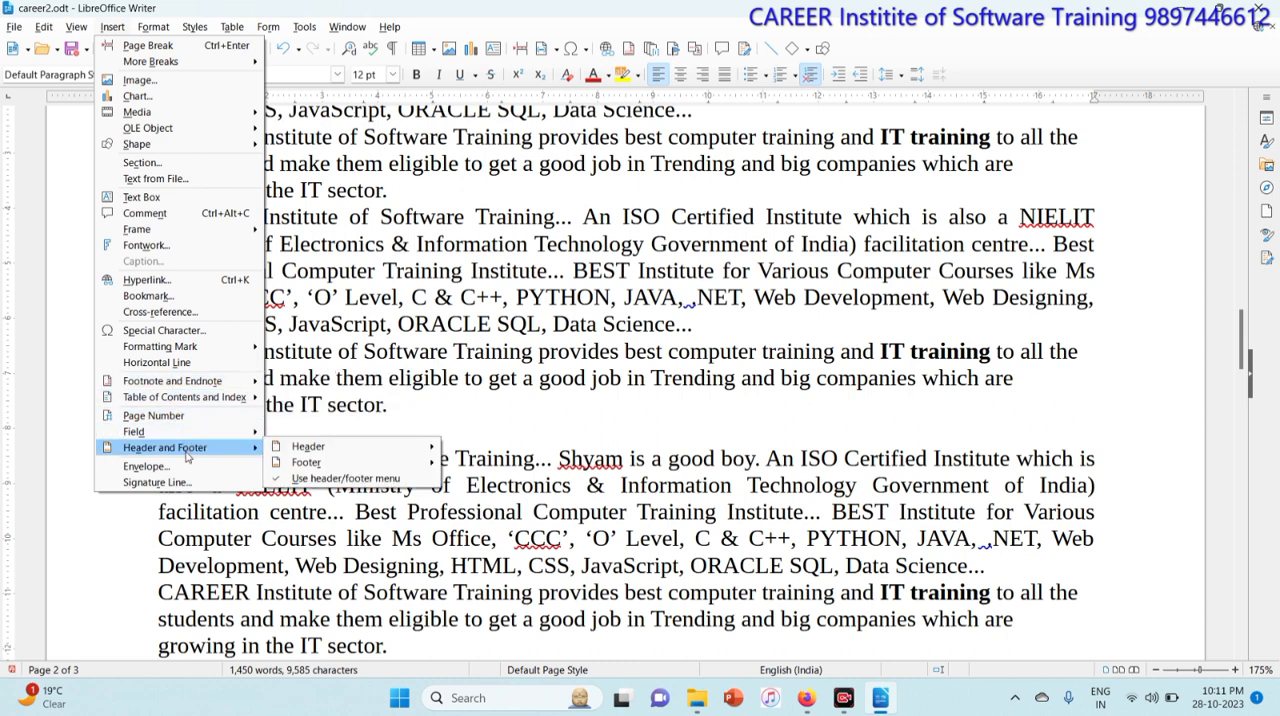
{"action": "mouse_move", "coordinate": [320, 456]}
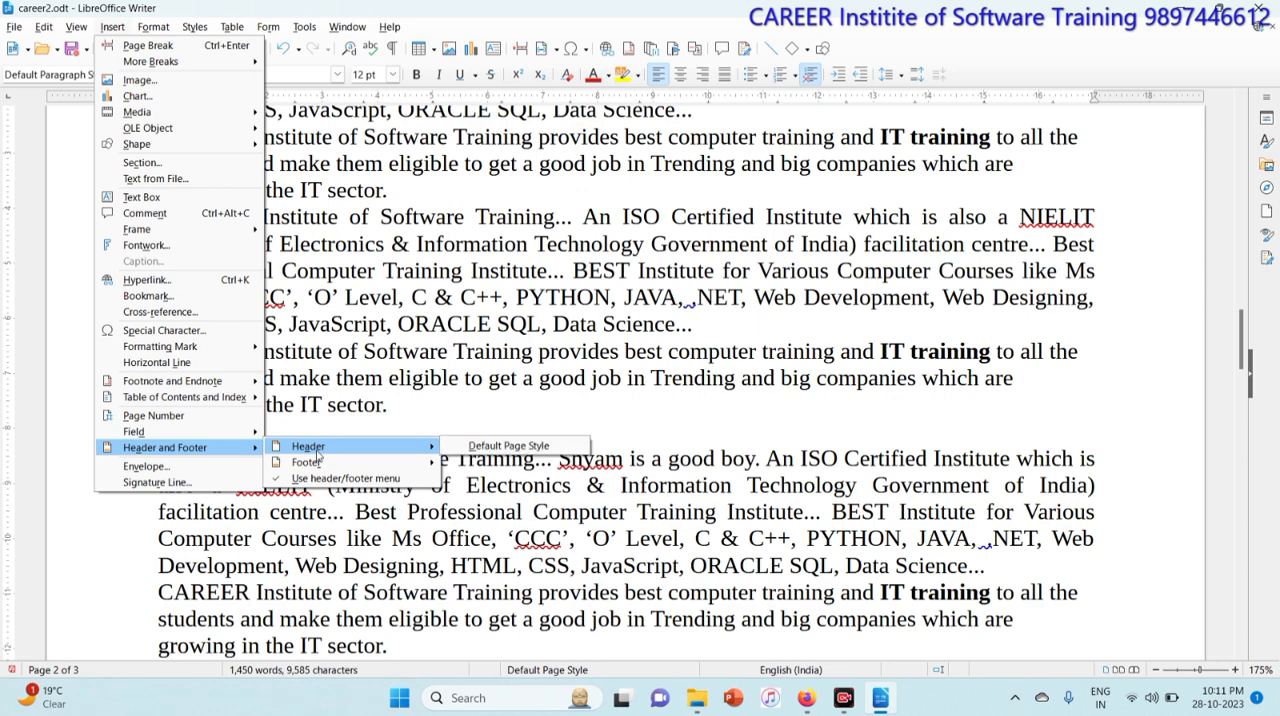
{"action": "left_click", "coordinate": [485, 452]}
{"action": "type", "text": "The Tim"}
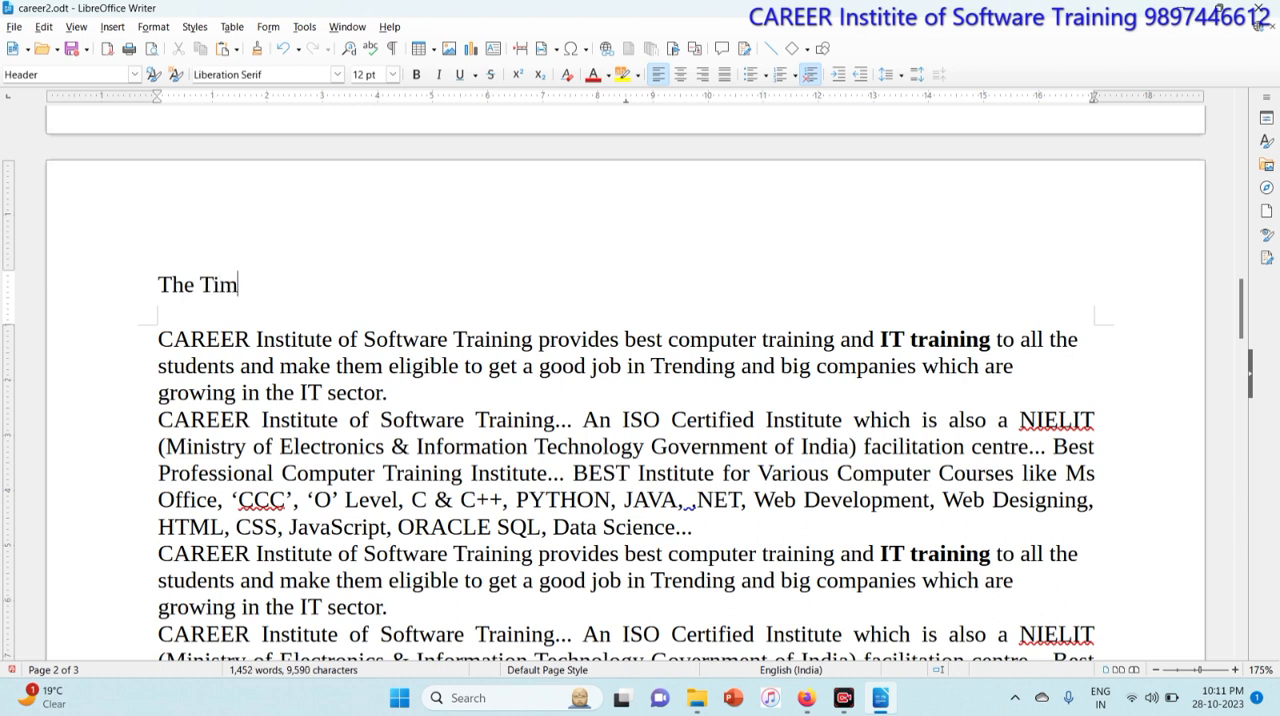
{"action": "type", "text": "es of India"}
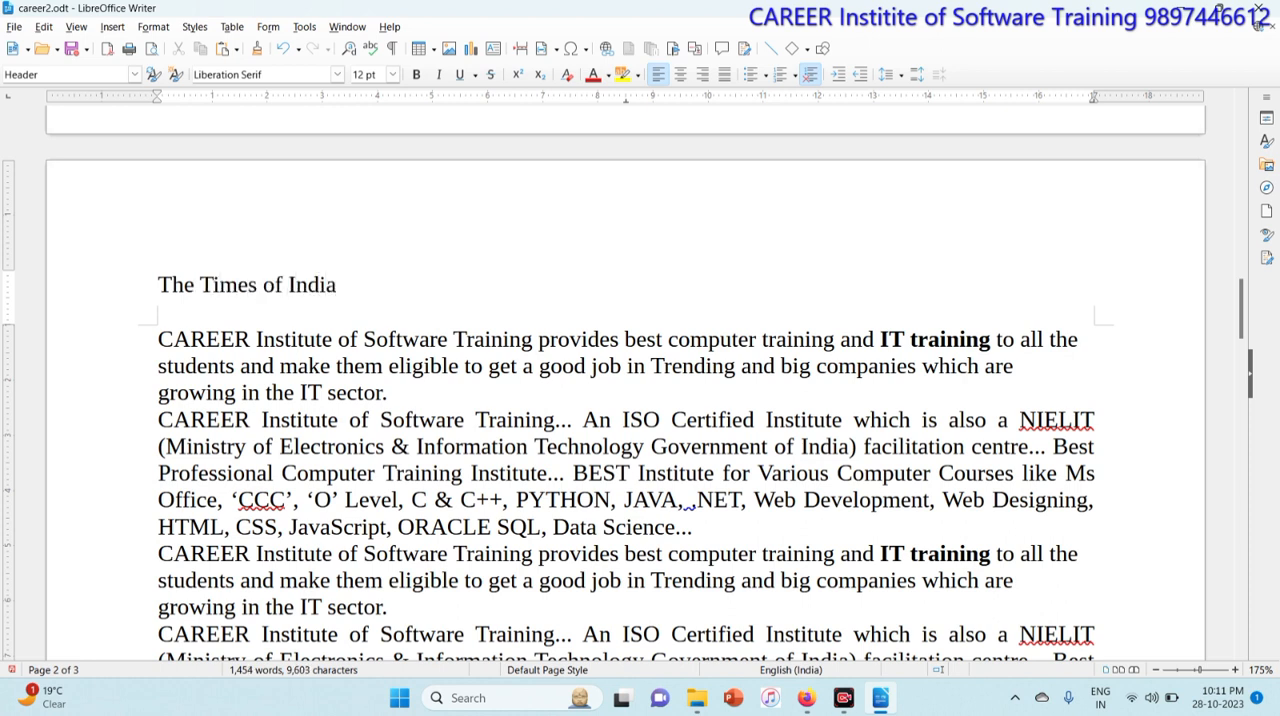
Step: Add a footer to the Default Page Style reading 'New Delhi'
{"action": "left_click", "coordinate": [475, 420]}
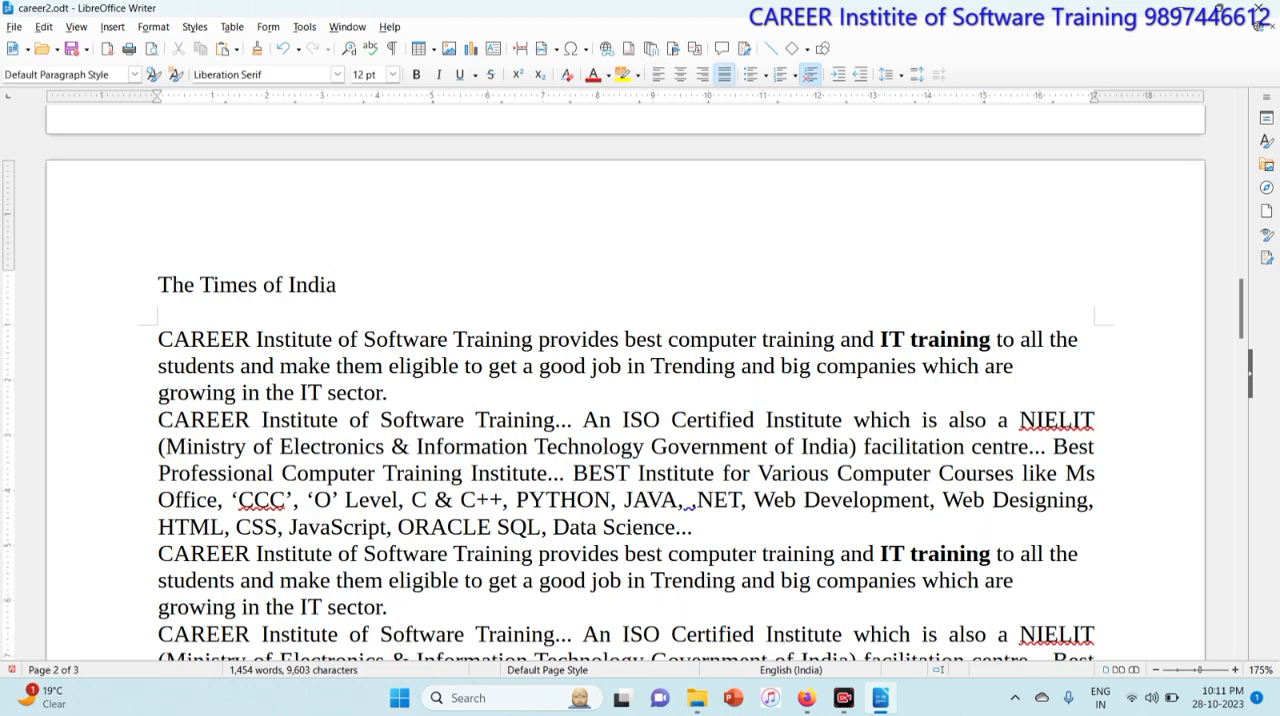
{"action": "scroll", "coordinate": [640, 400], "scroll_direction": "up", "scroll_amount": 15}
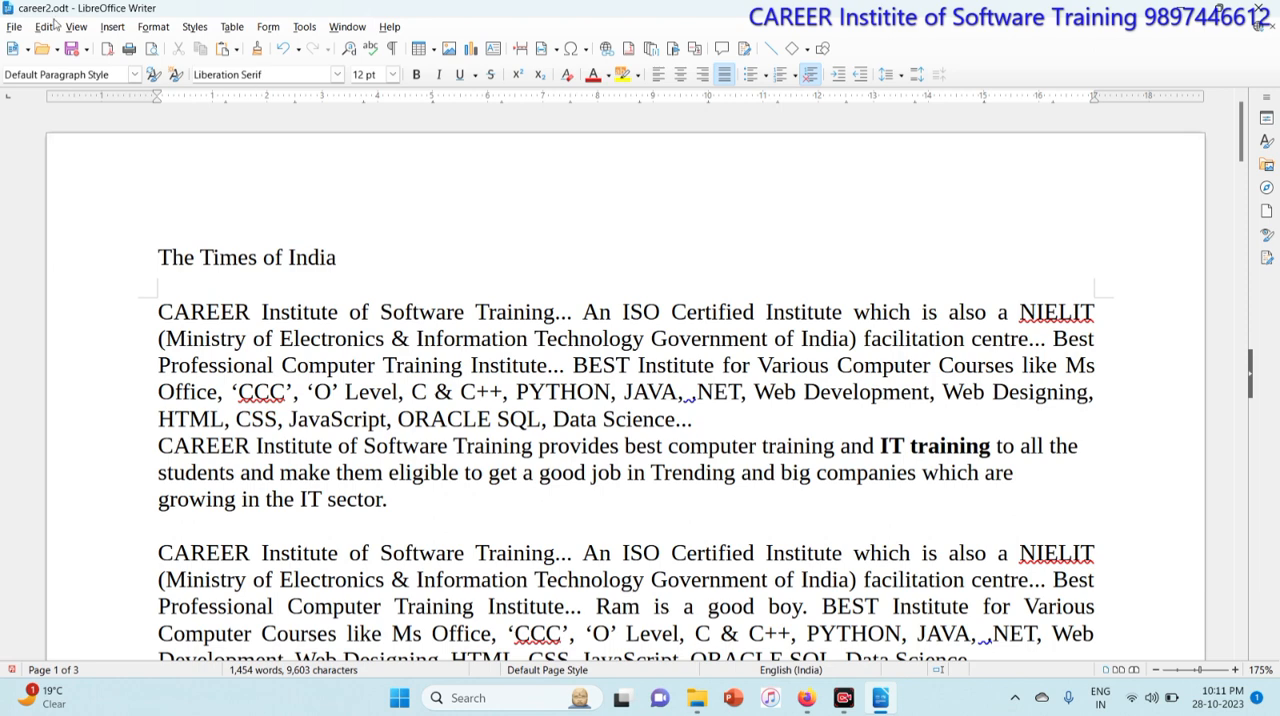
{"action": "left_click", "coordinate": [111, 26]}
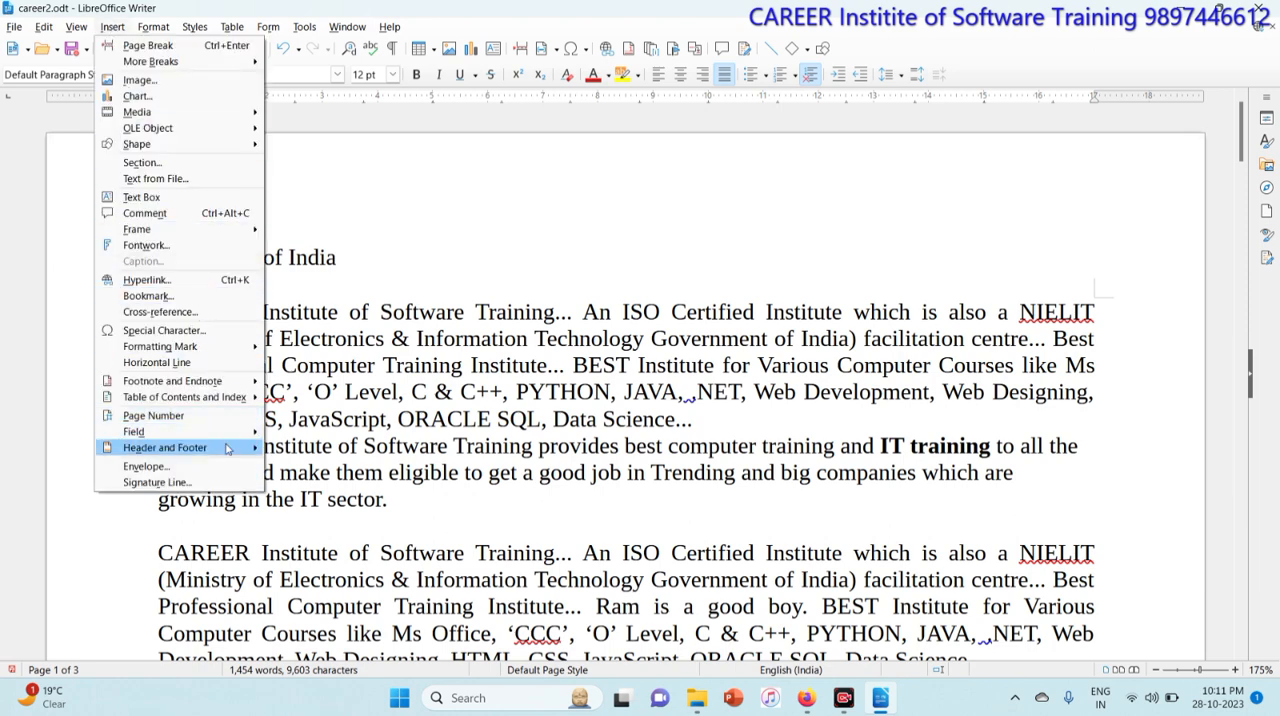
{"action": "mouse_move", "coordinate": [228, 448]}
{"action": "mouse_move", "coordinate": [436, 467]}
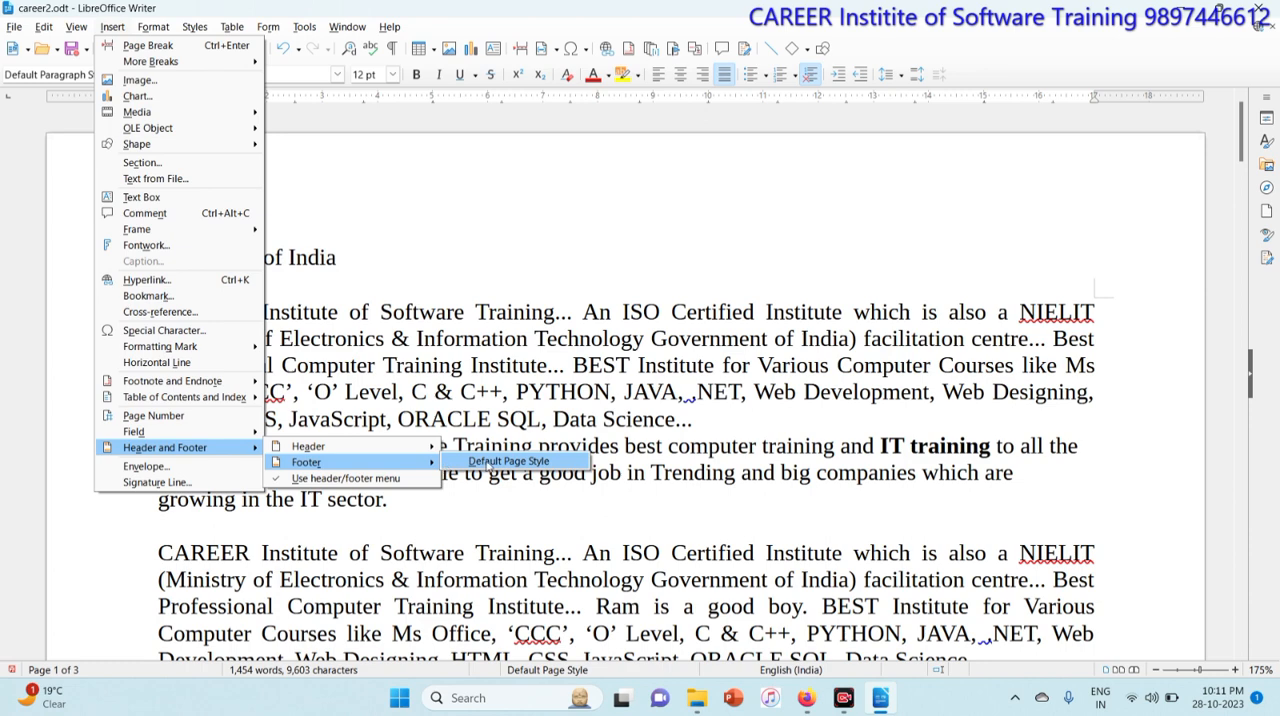
{"action": "left_click", "coordinate": [508, 461]}
{"action": "type", "text": "New D"}
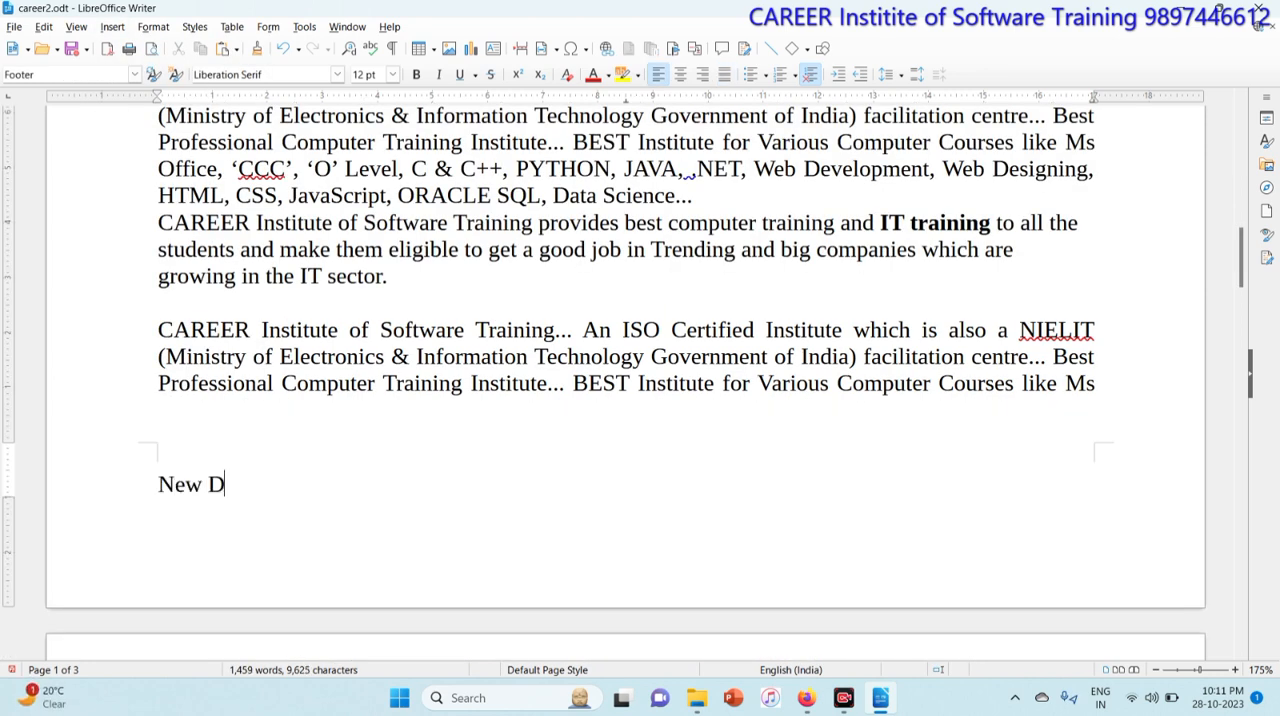
{"action": "type", "text": "elhi"}
Step: Scroll through the pages to review the header and footer
{"action": "left_click", "coordinate": [497, 329]}
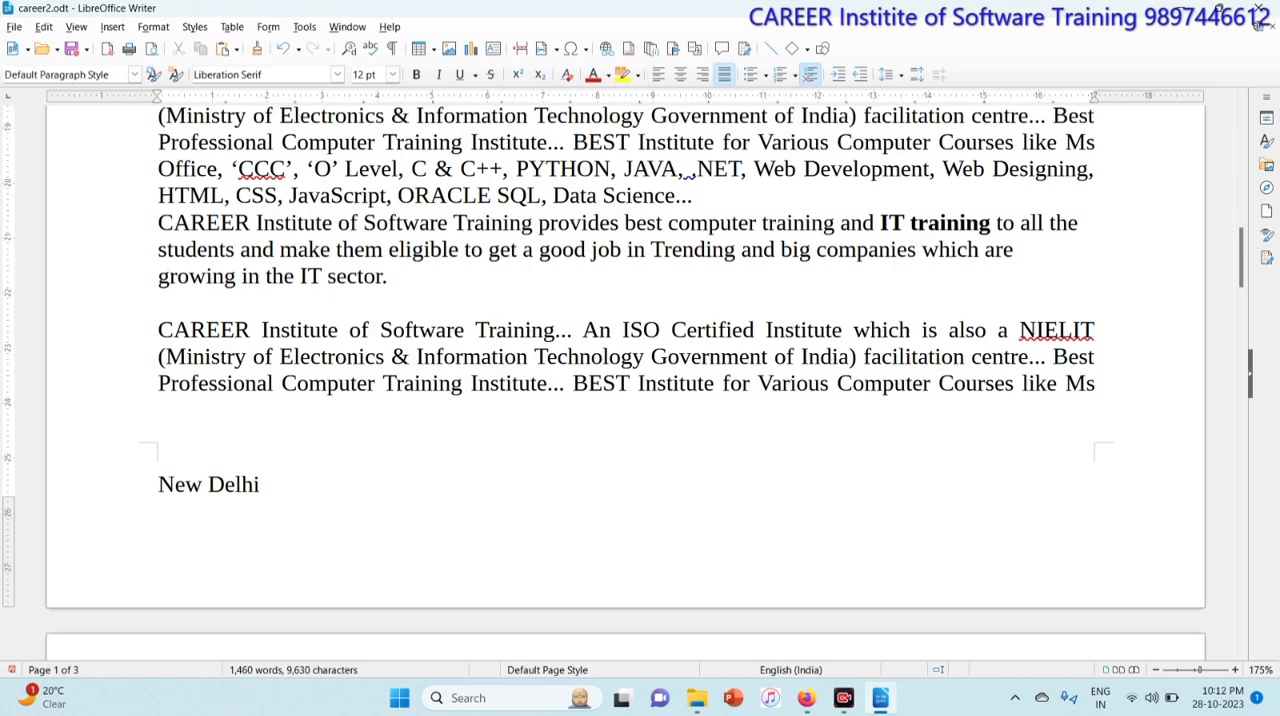
{"action": "scroll", "coordinate": [625, 382], "scroll_direction": "up", "scroll_amount": 7}
{"action": "scroll", "coordinate": [625, 382], "scroll_direction": "up", "scroll_amount": 2}
{"action": "scroll", "coordinate": [625, 382], "scroll_direction": "down", "scroll_amount": 16}
{"action": "scroll", "coordinate": [625, 382], "scroll_direction": "down", "scroll_amount": 12}
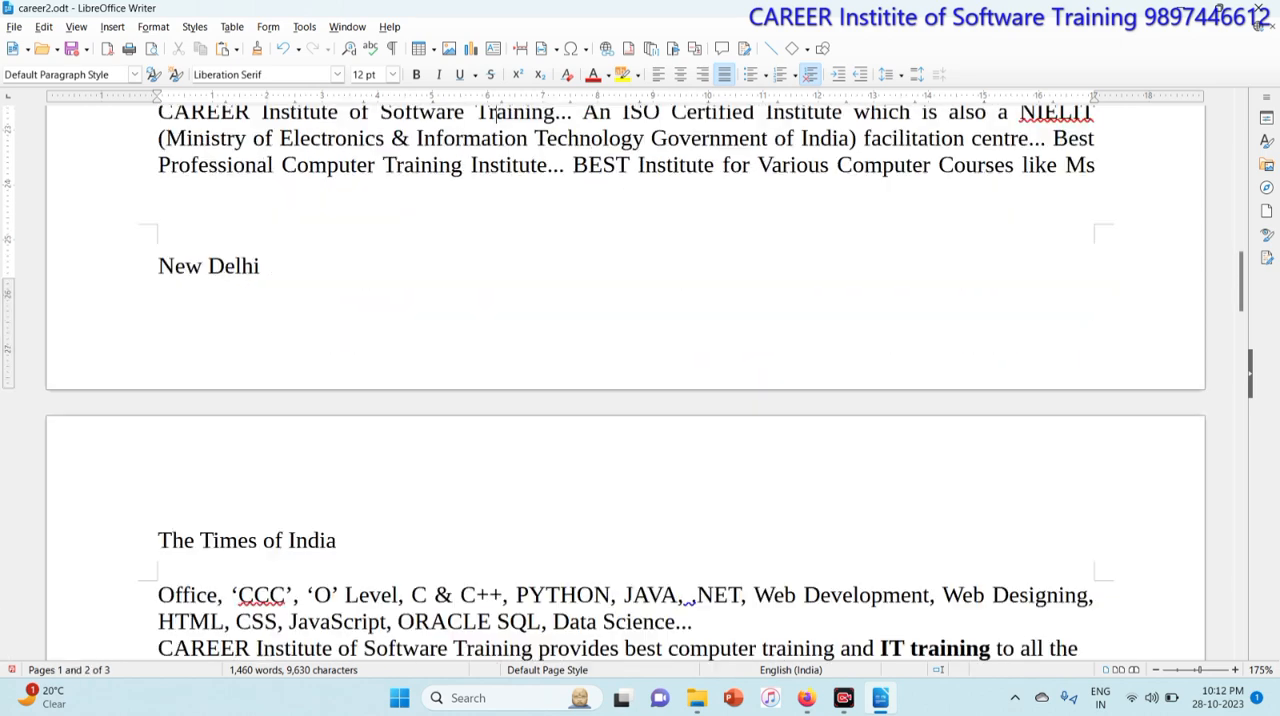
Step: Insert a footnote on the word 'BEST' on the first page reading 'Ram Shyam Mohan'
{"action": "scroll", "coordinate": [625, 382], "scroll_direction": "down", "scroll_amount": 4}
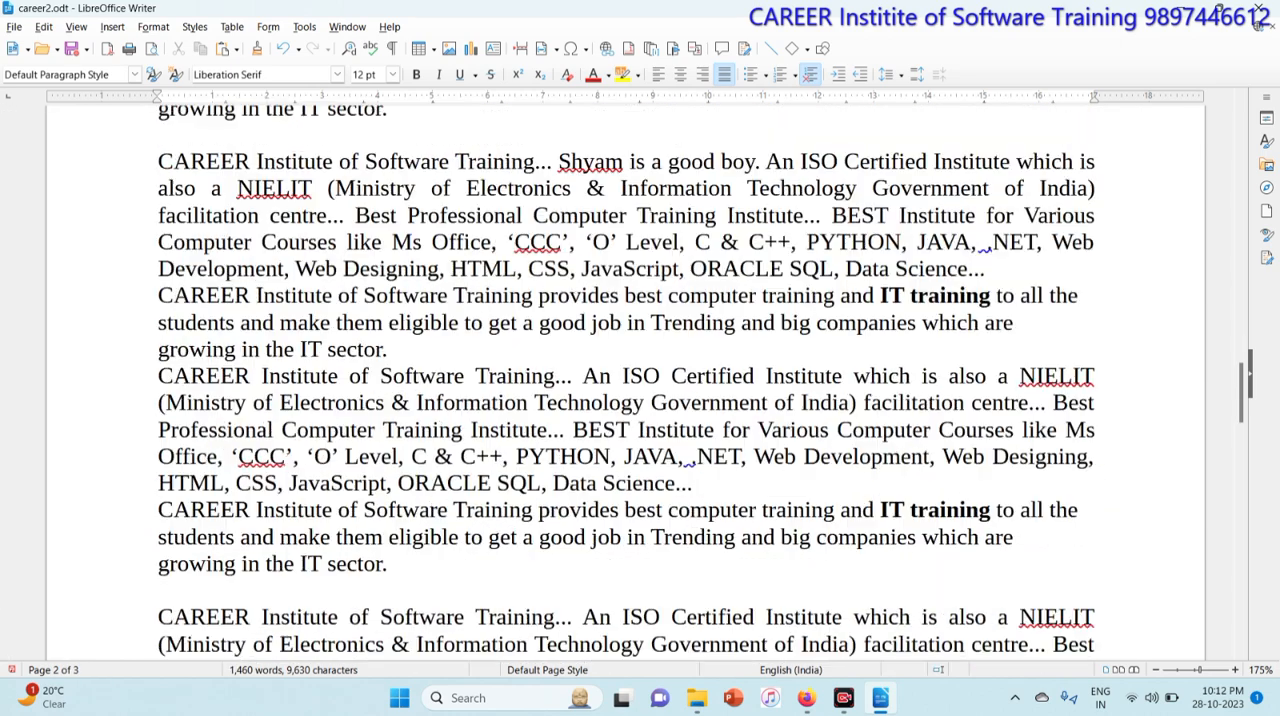
{"action": "scroll", "coordinate": [625, 382], "scroll_direction": "up", "scroll_amount": 15}
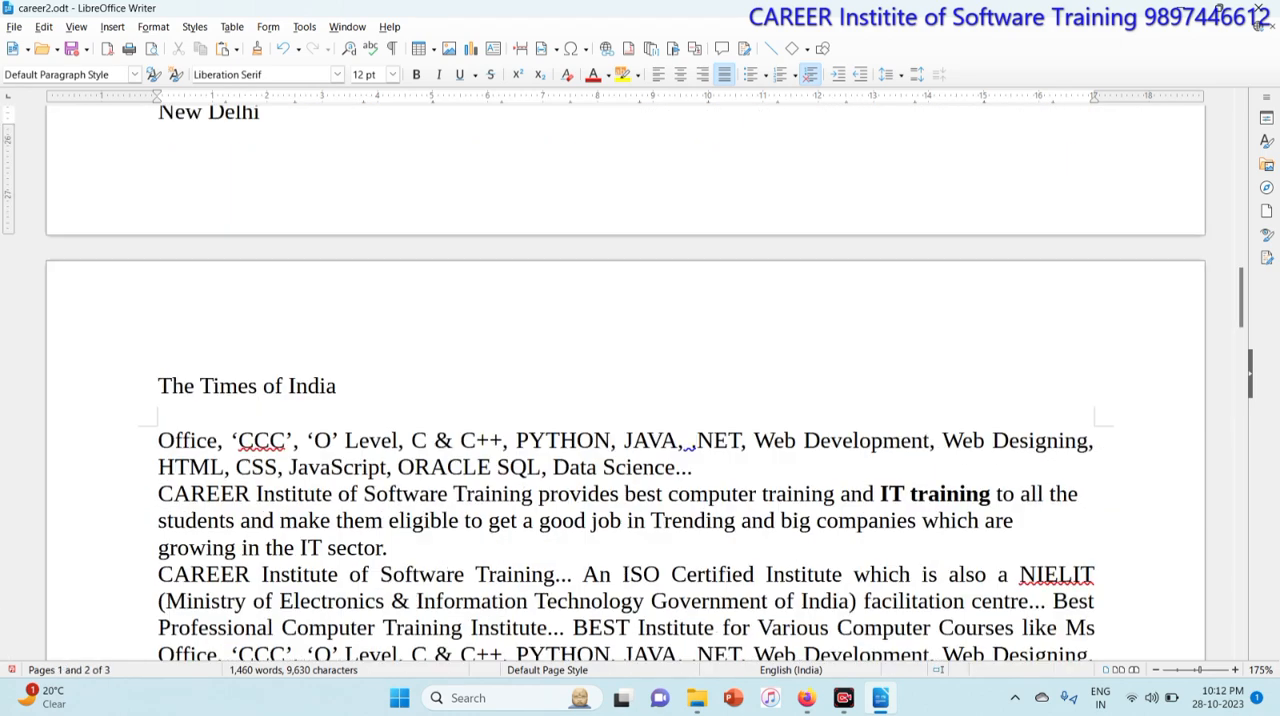
{"action": "scroll", "coordinate": [625, 382], "scroll_direction": "up", "scroll_amount": 15}
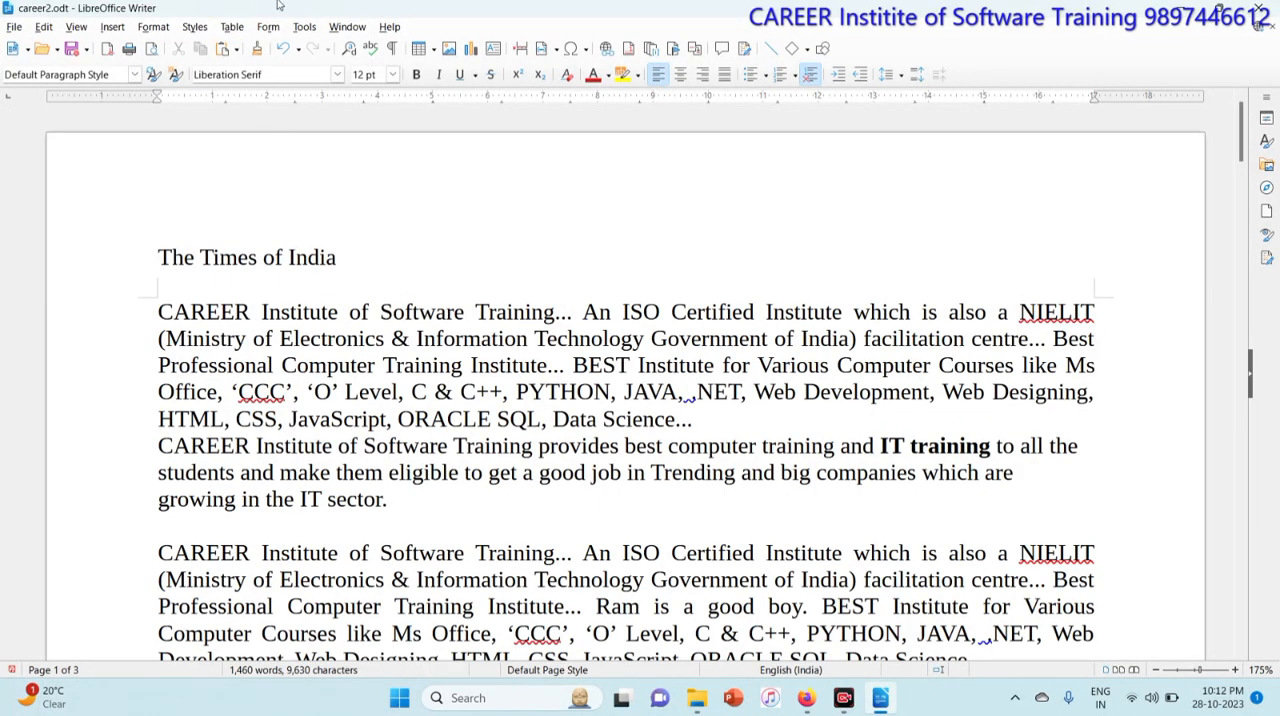
{"action": "left_click", "coordinate": [110, 27]}
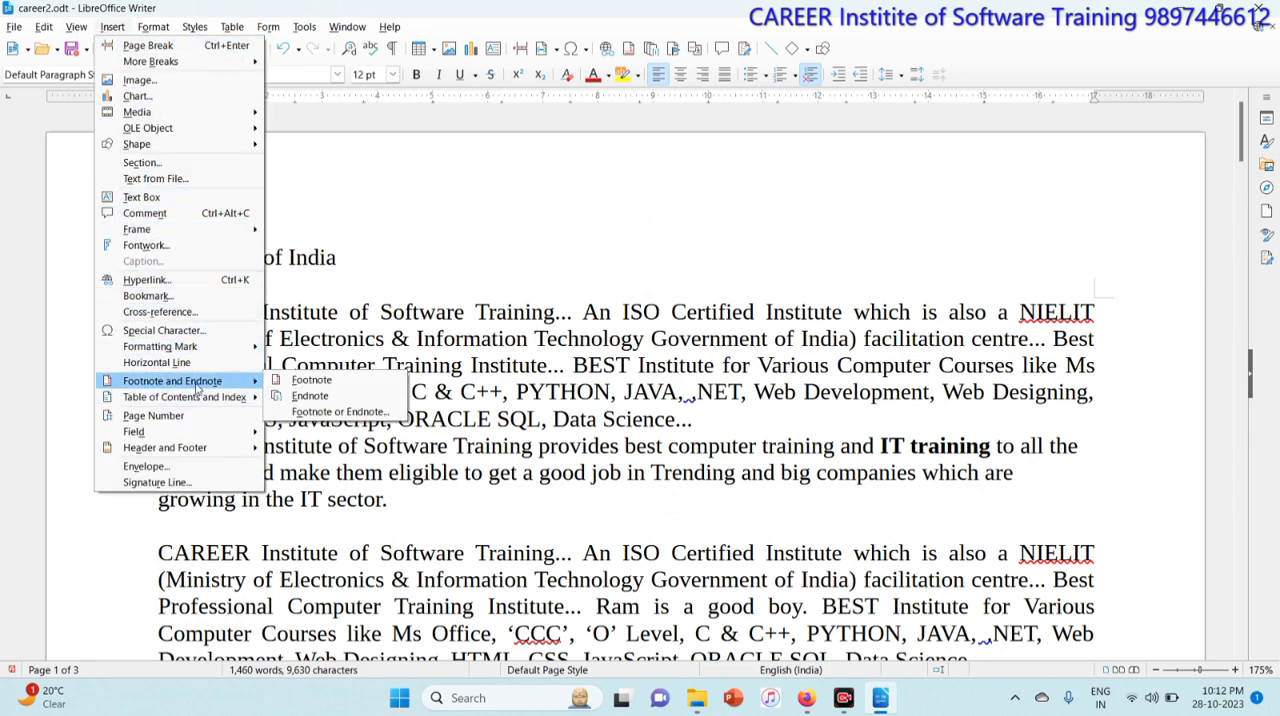
{"action": "left_click", "coordinate": [549, 389]}
{"action": "key", "text": "shift+Right"}
{"action": "key", "text": "shift+Right"}
{"action": "key", "text": "shift+Right"}
{"action": "key", "text": "shift+Right"}
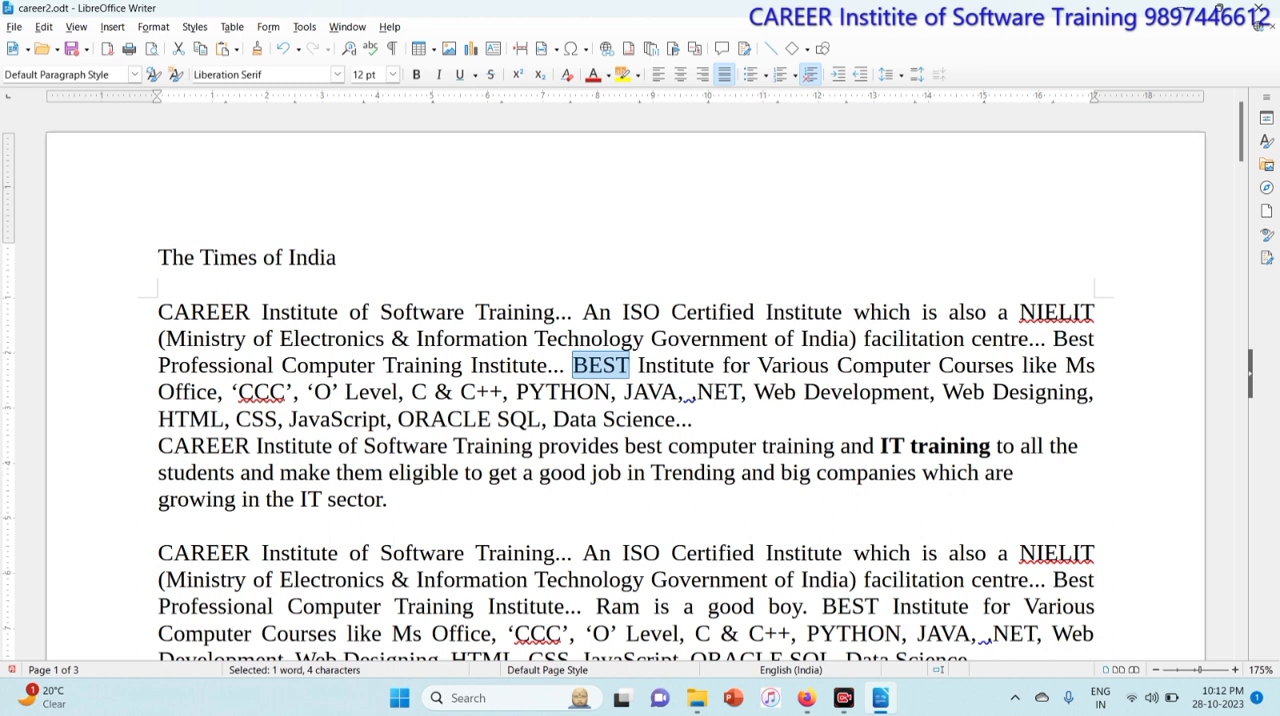
{"action": "left_click", "coordinate": [112, 27]}
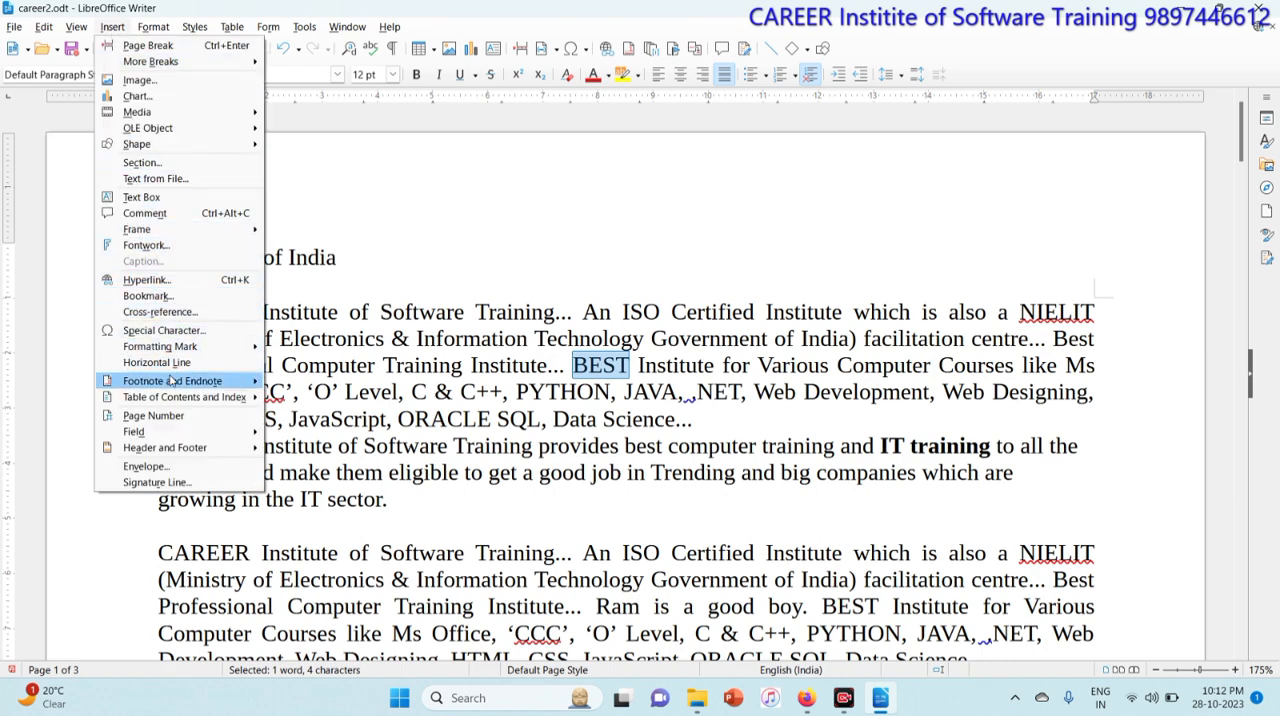
{"action": "mouse_move", "coordinate": [172, 382]}
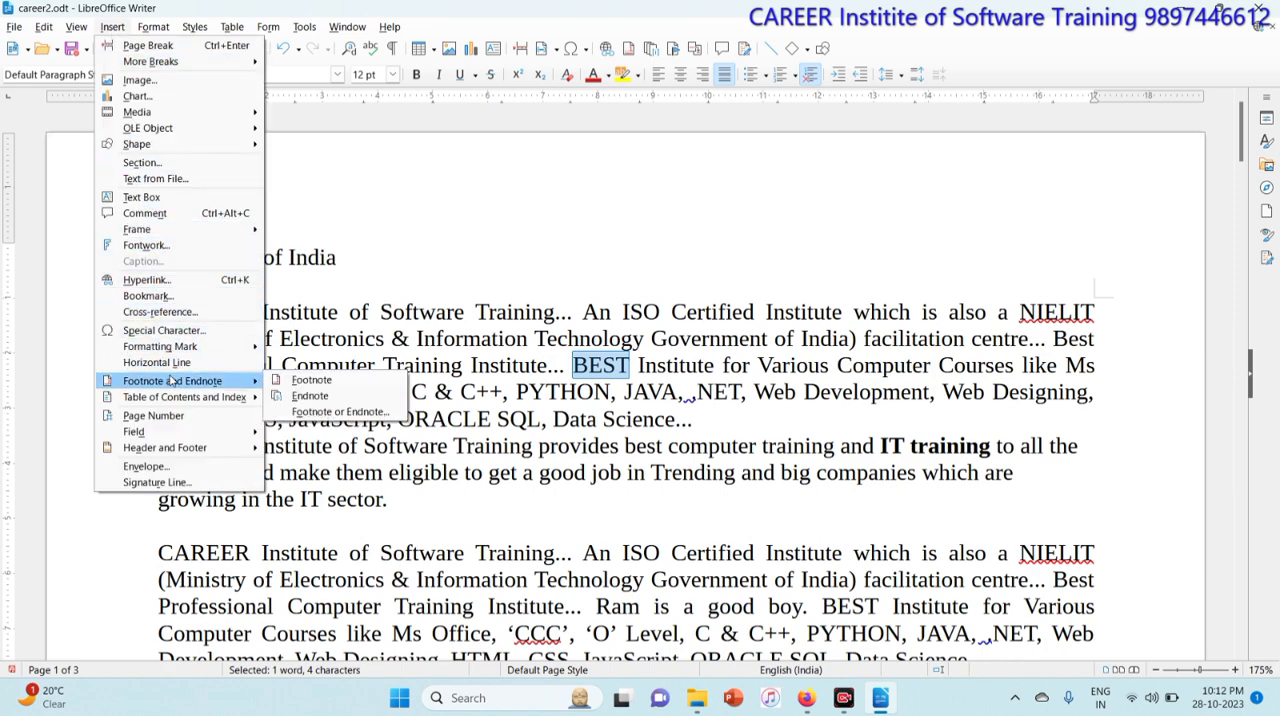
{"action": "left_click", "coordinate": [337, 381]}
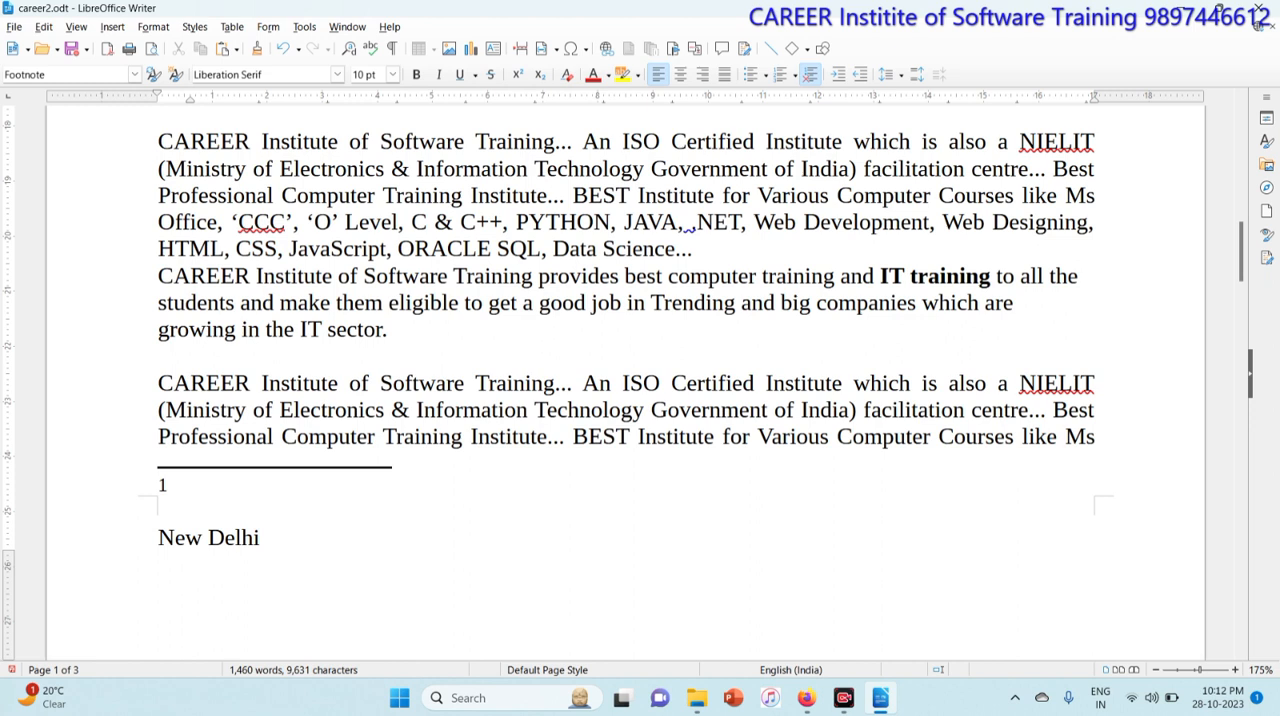
{"action": "type", "text": "Ram Shyam Mo"}
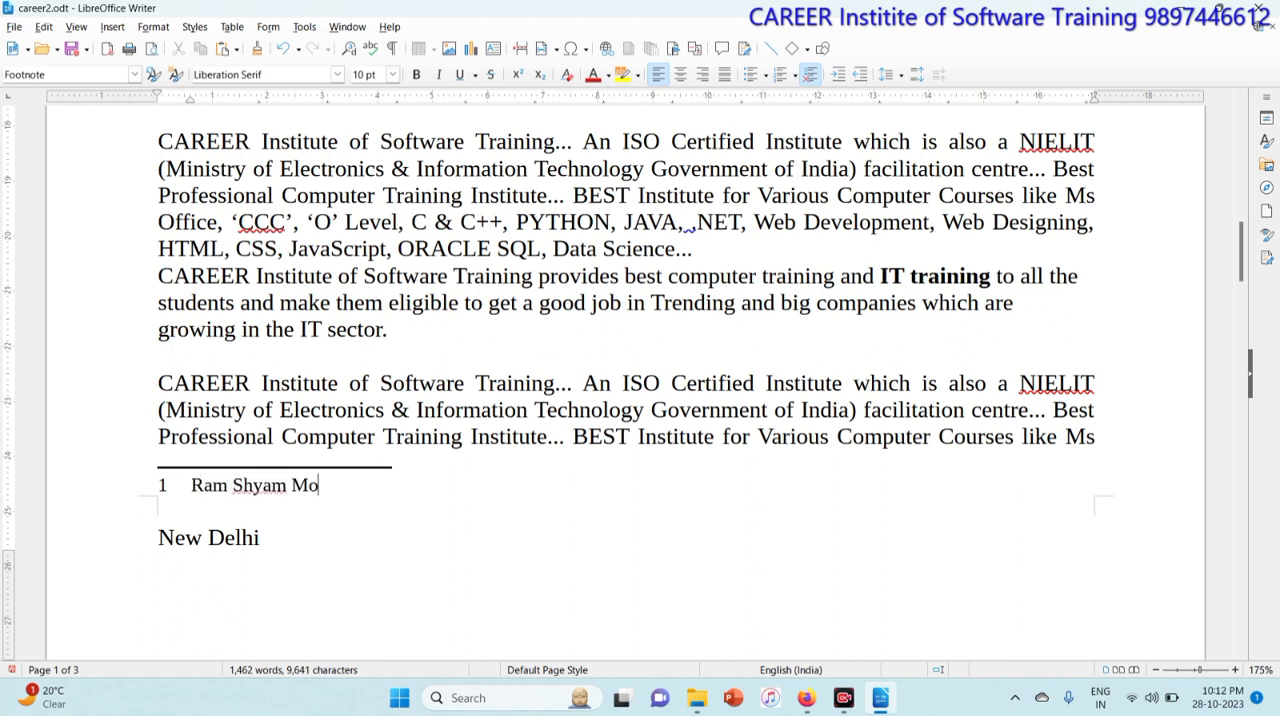
{"action": "type", "text": "han"}
Step: Insert a footnote on the bold words 'IT training' reading 'Delhi Gurugram Noida'
{"action": "left_click", "coordinate": [654, 249]}
{"action": "scroll", "coordinate": [654, 249], "scroll_direction": "up", "scroll_amount": 3}
{"action": "scroll", "coordinate": [640, 380], "scroll_direction": "up", "scroll_amount": 5}
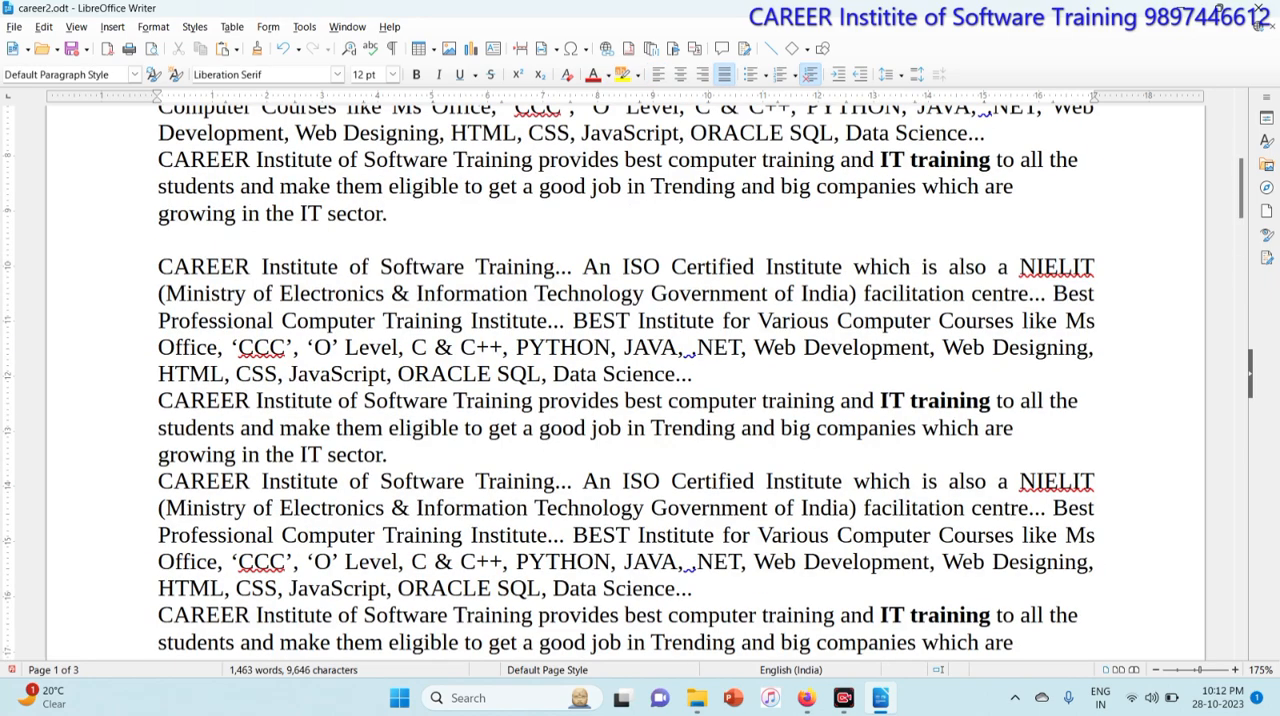
{"action": "scroll", "coordinate": [640, 380], "scroll_direction": "up", "scroll_amount": 3}
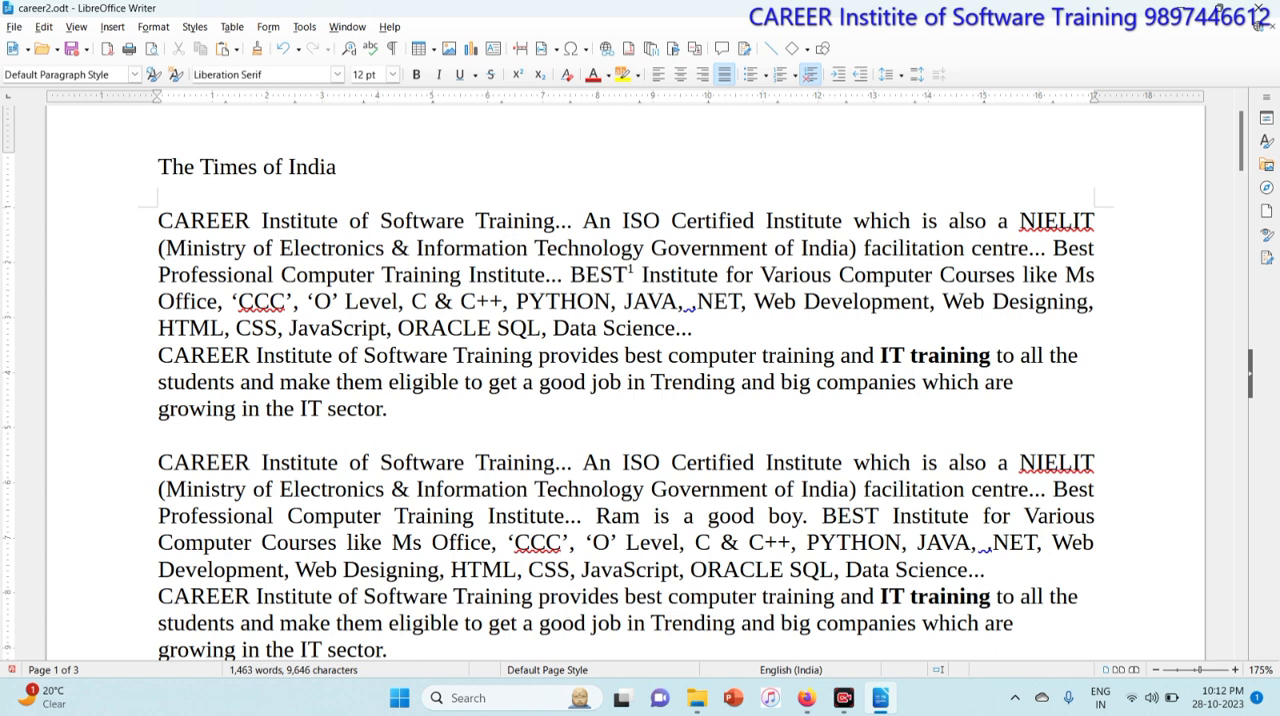
{"action": "left_click_drag", "start_coordinate": [879, 355], "coordinate": [991, 355]}
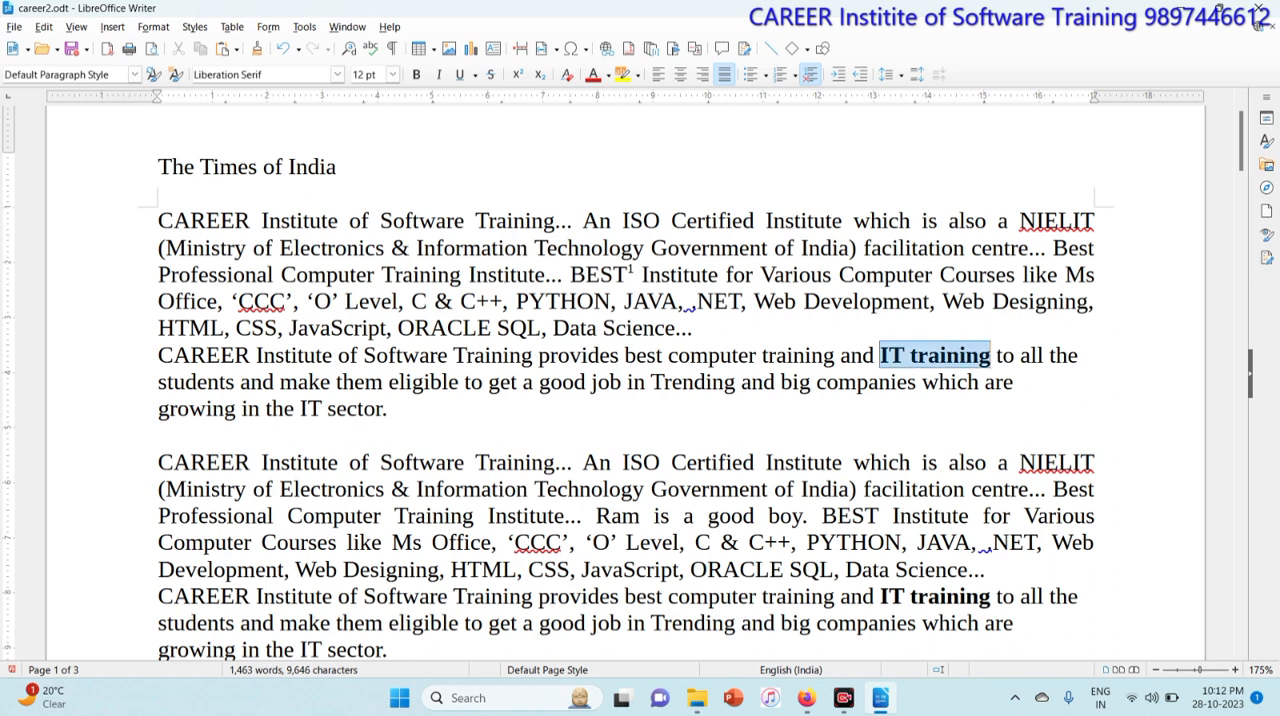
{"action": "left_click", "coordinate": [108, 28]}
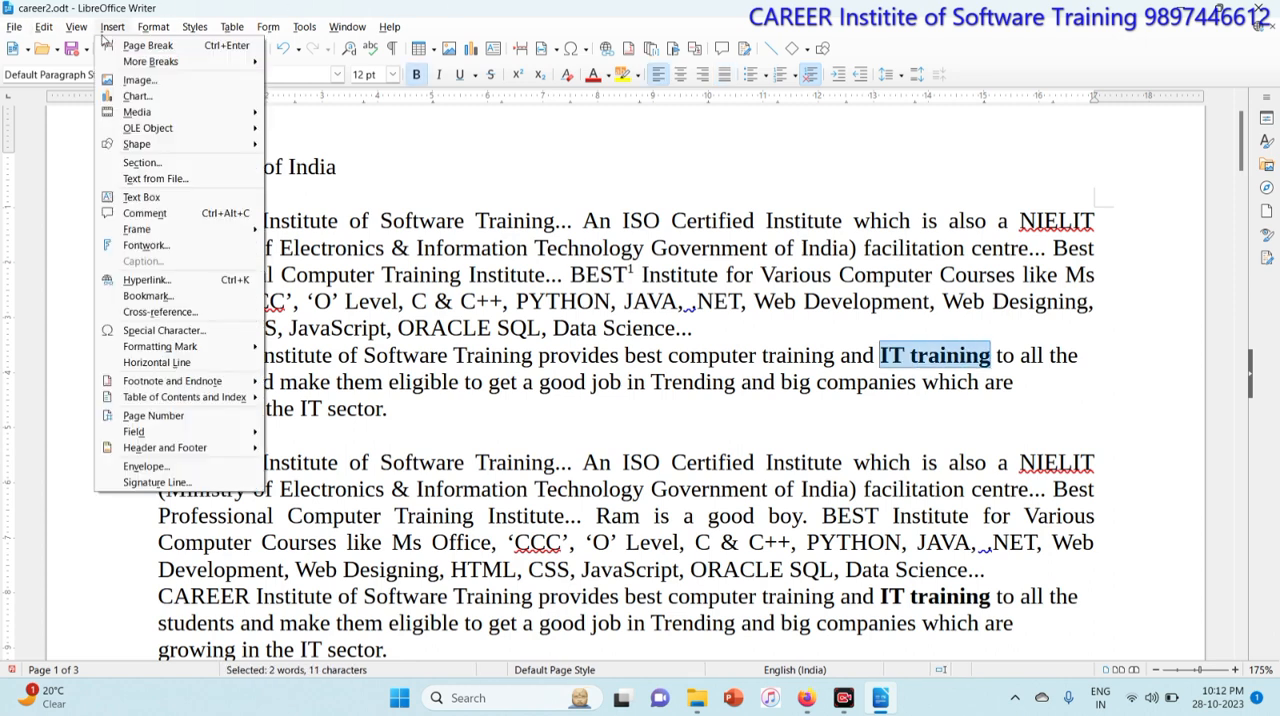
{"action": "mouse_move", "coordinate": [194, 381]}
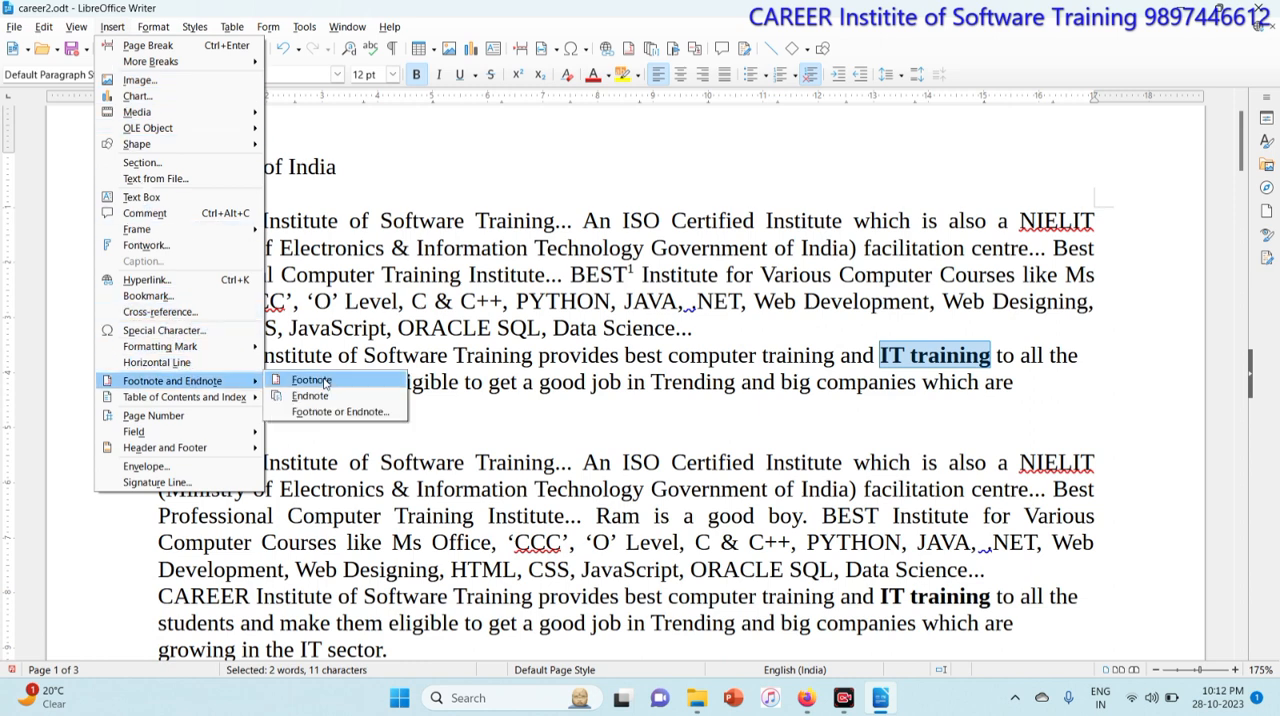
{"action": "left_click", "coordinate": [311, 380]}
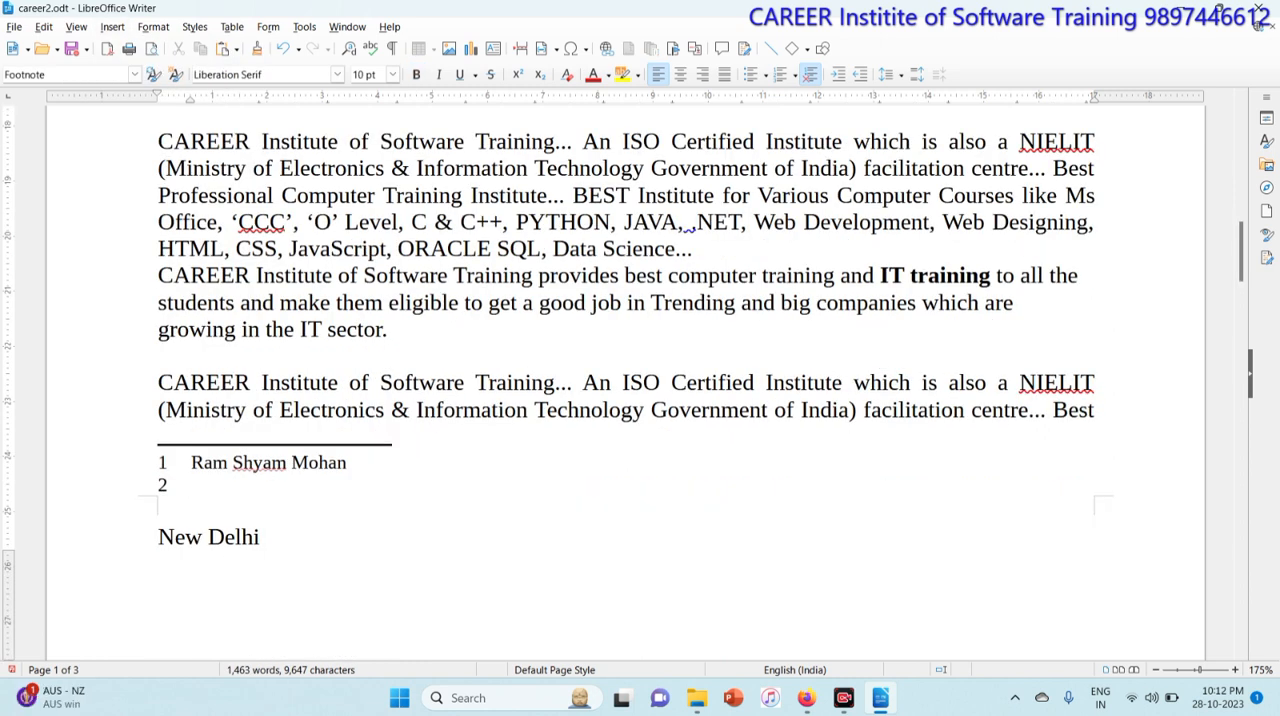
{"action": "type", "text": "Delhi Guru"}
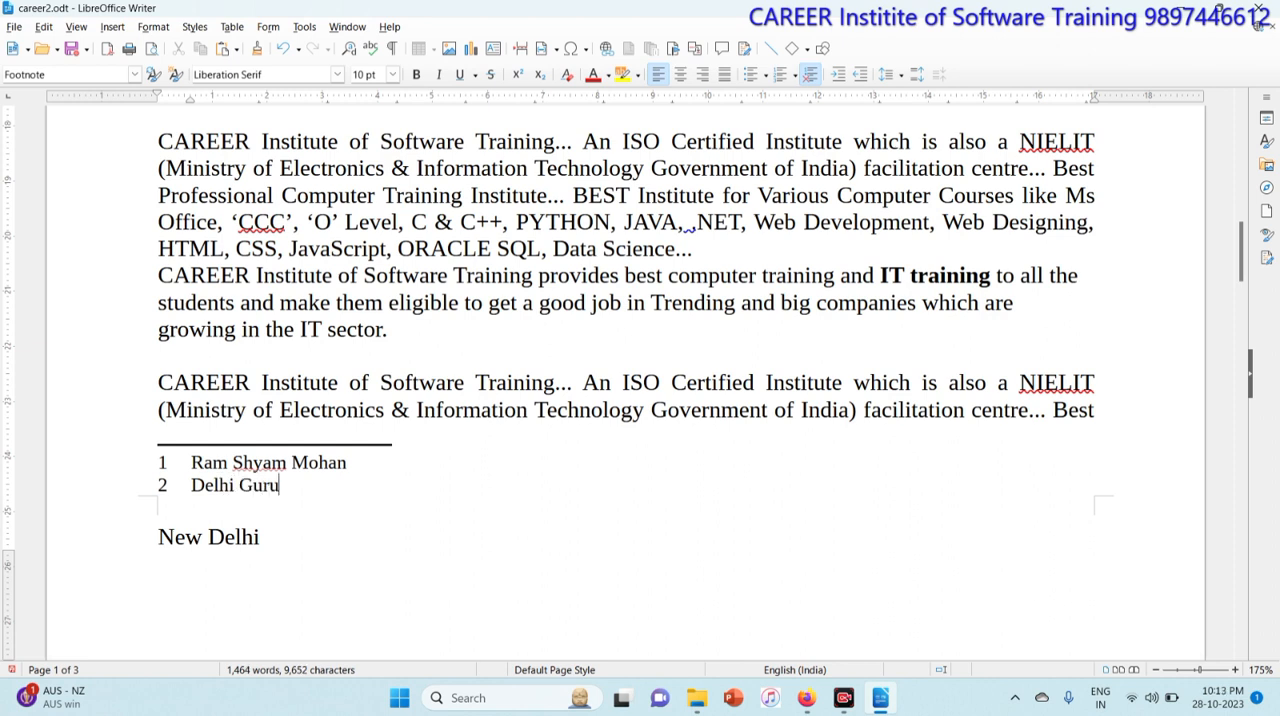
{"action": "type", "text": "gram Noida"}
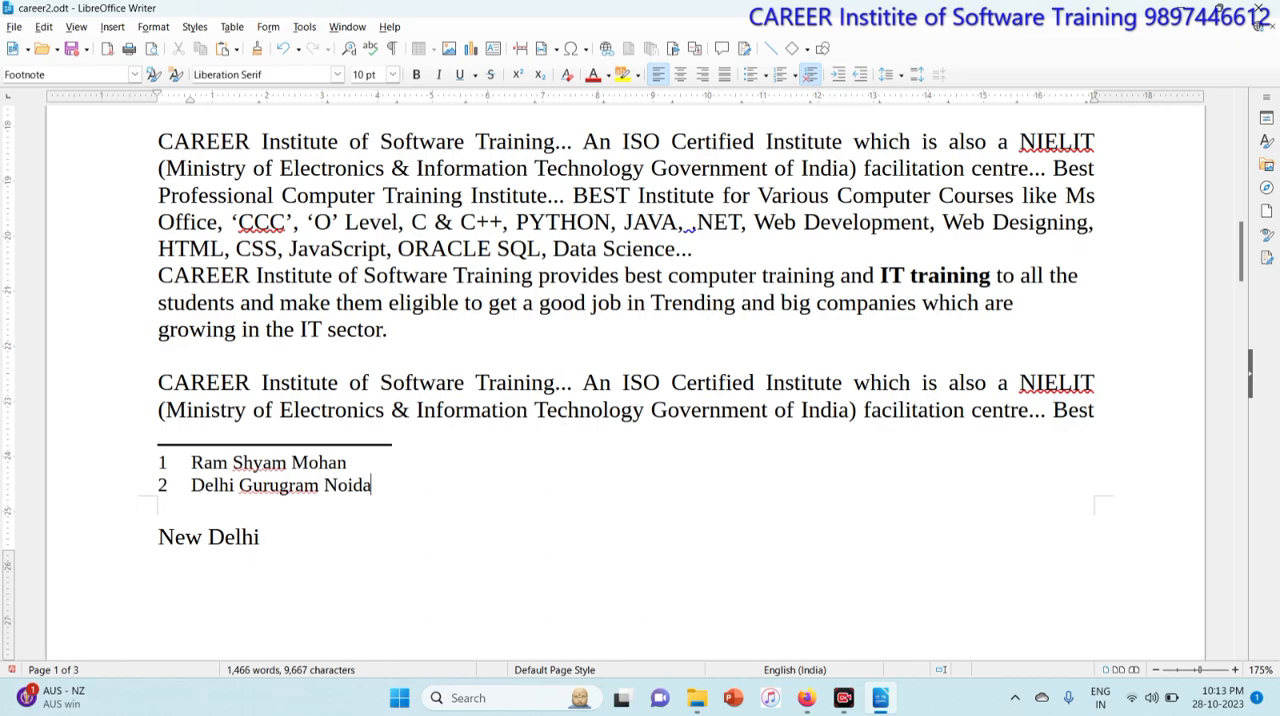
{"action": "left_click", "coordinate": [427, 222]}
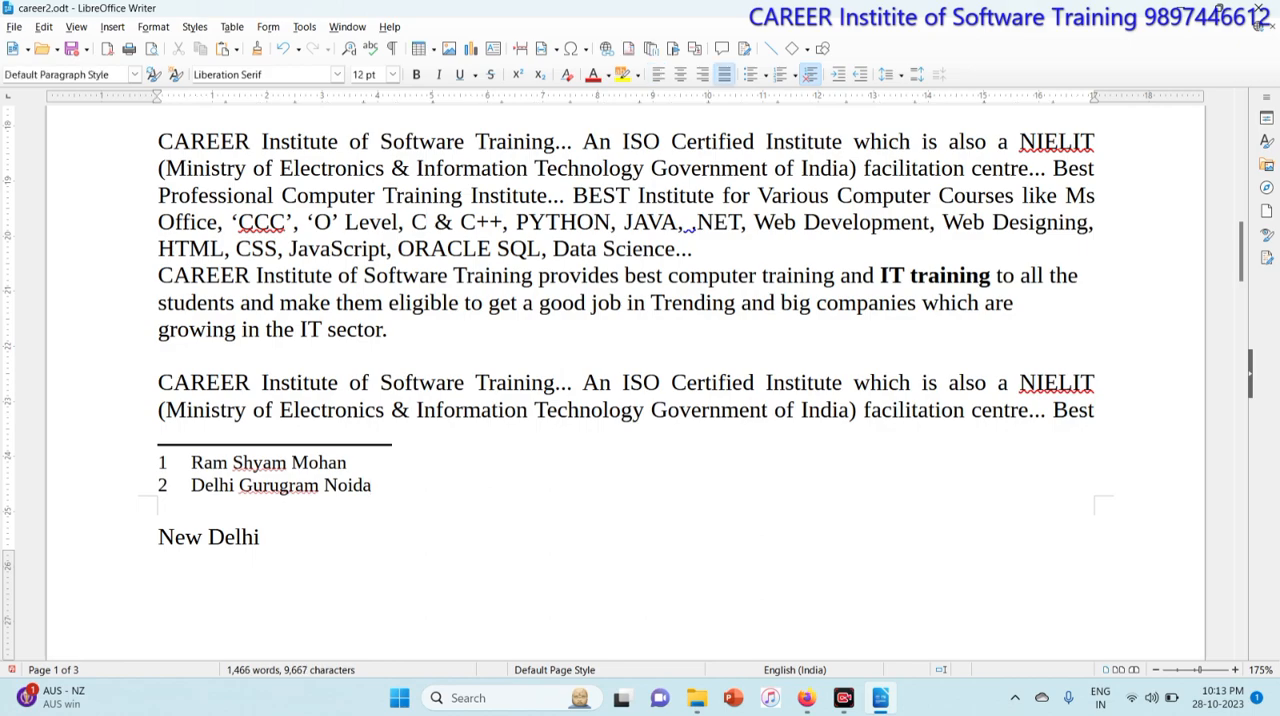
{"action": "scroll", "coordinate": [640, 380], "scroll_direction": "up", "scroll_amount": 15}
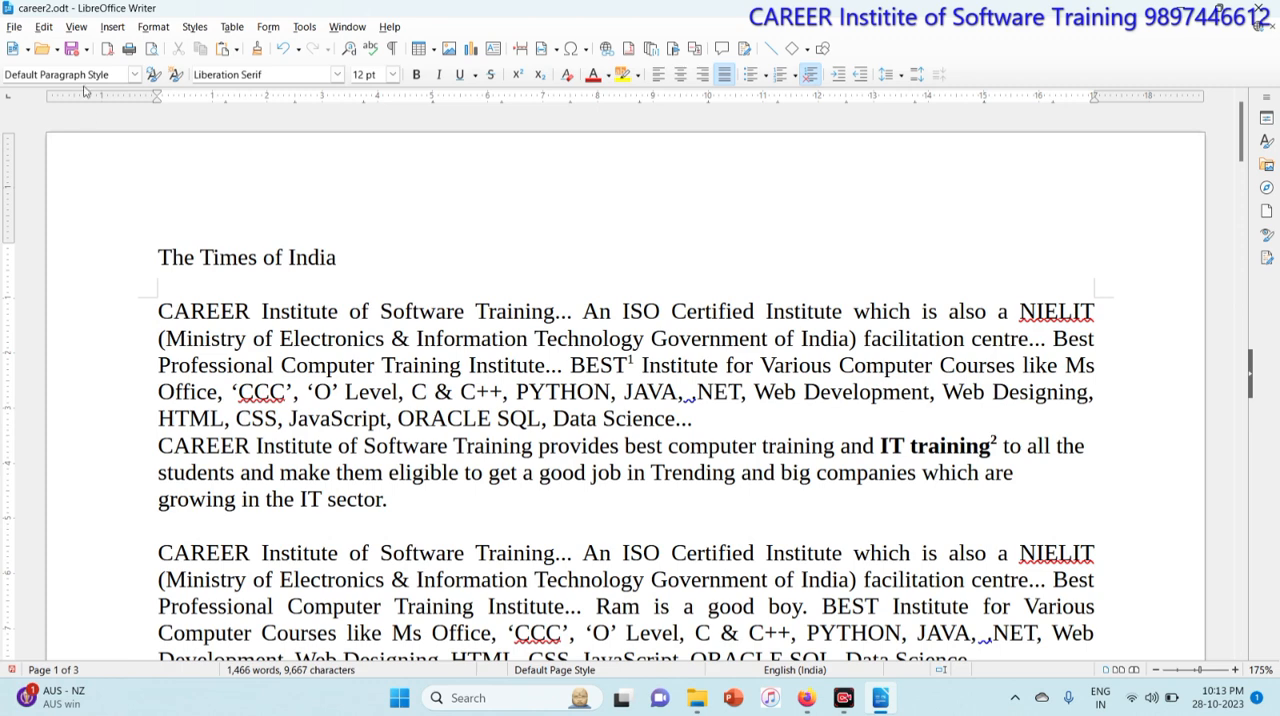
{"action": "left_click", "coordinate": [120, 27]}
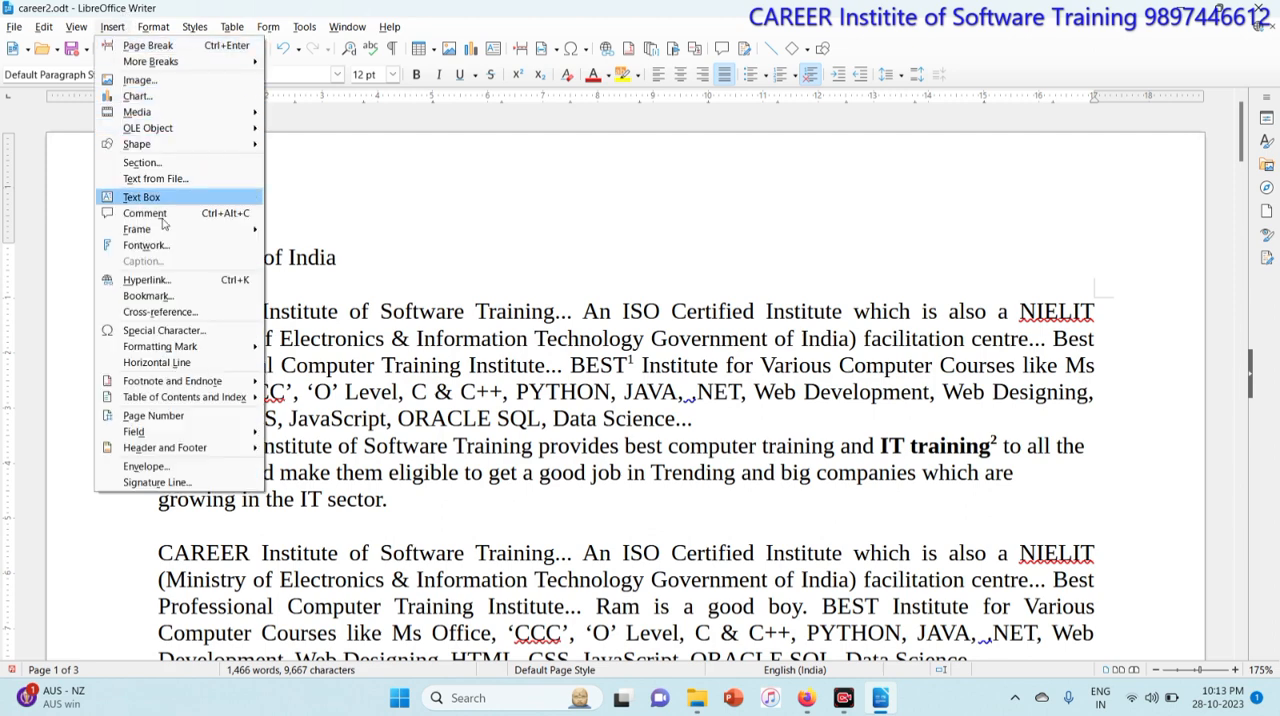
{"action": "mouse_move", "coordinate": [199, 385]}
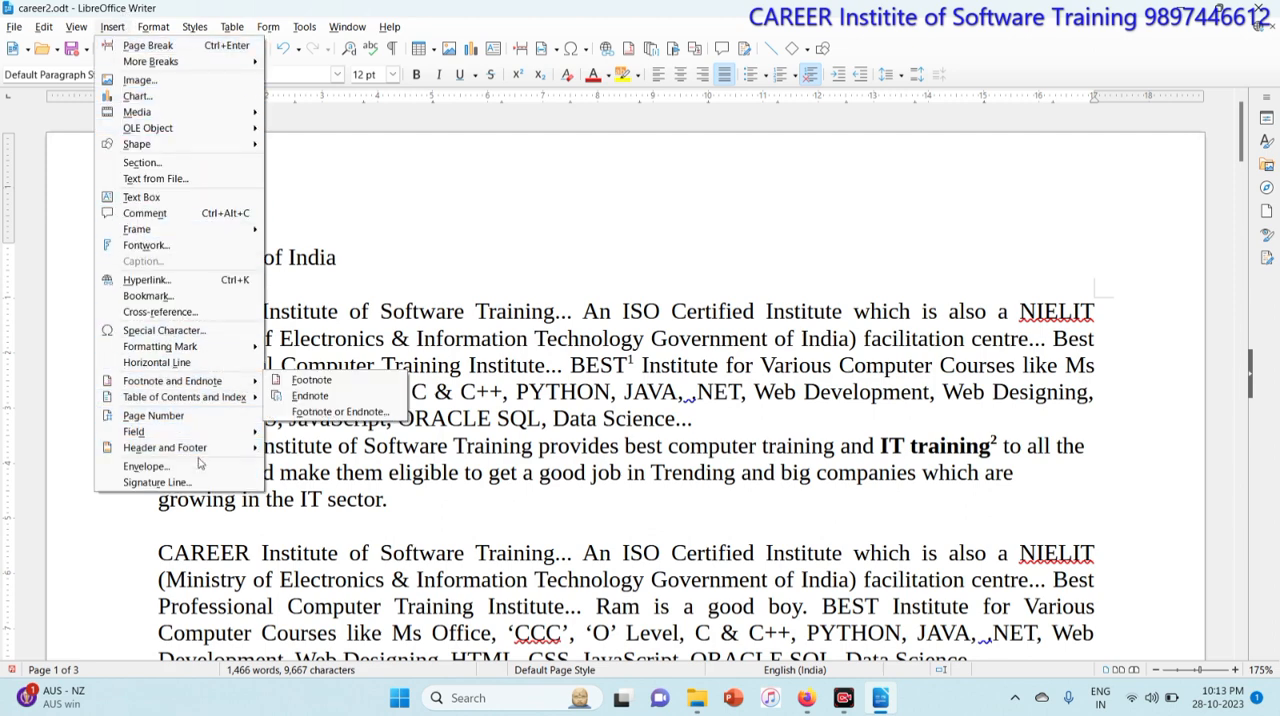
{"action": "mouse_move", "coordinate": [208, 455]}
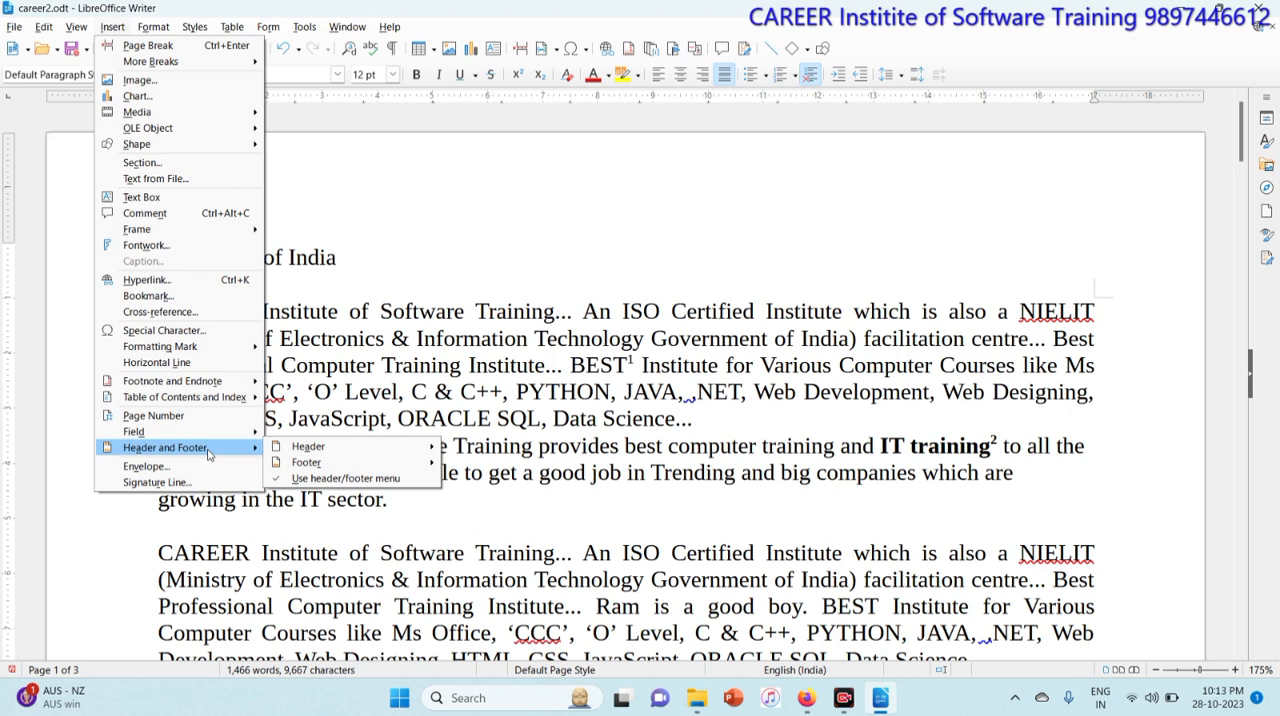
{"action": "mouse_move", "coordinate": [310, 447]}
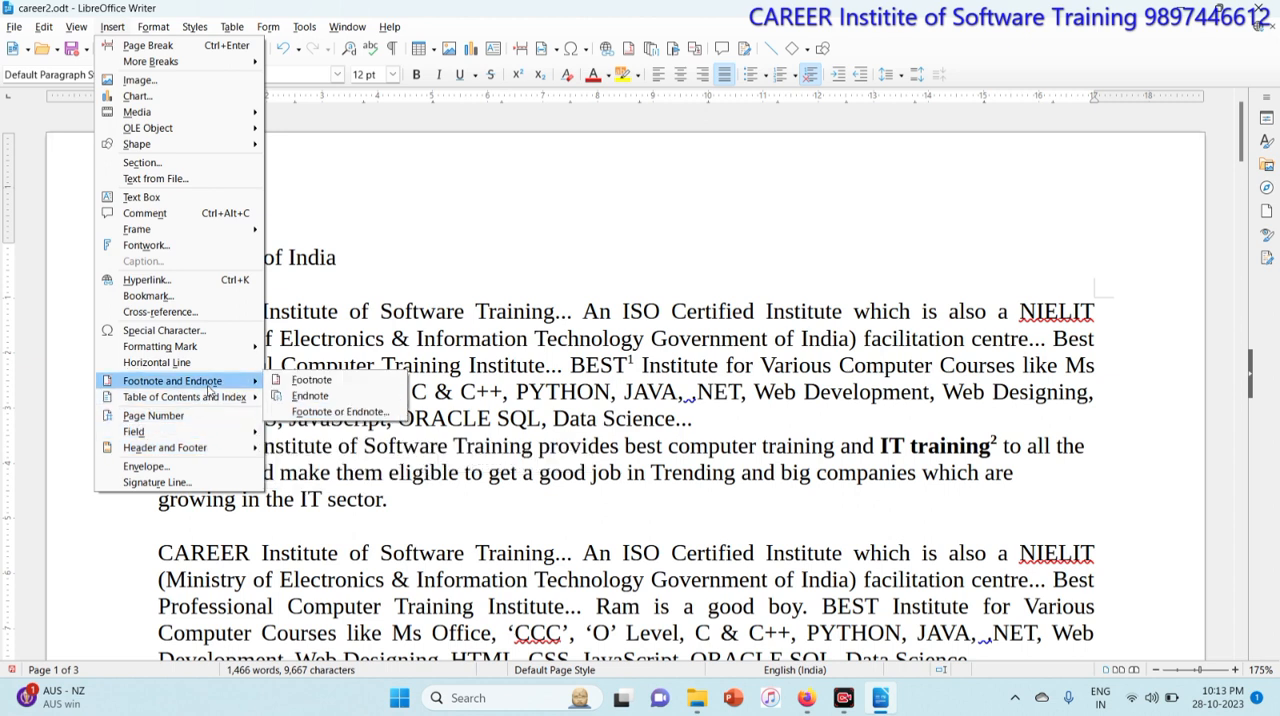
{"action": "left_click", "coordinate": [458, 376]}
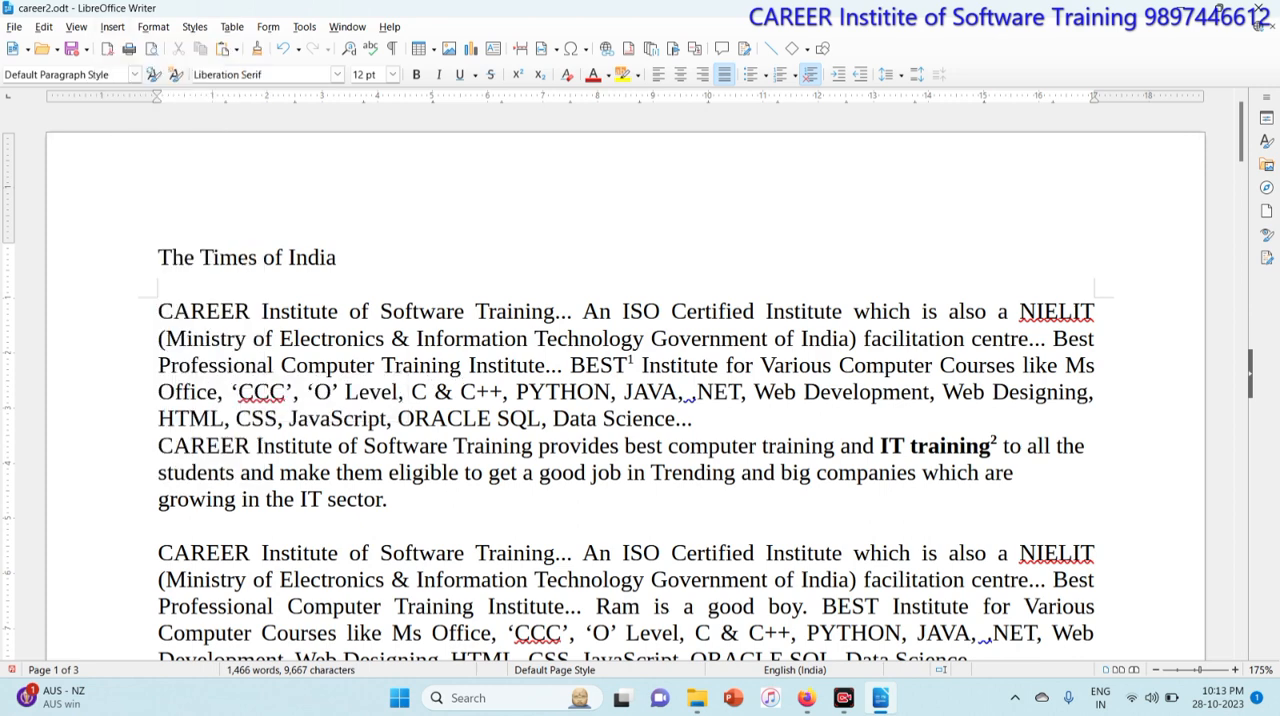
Step: Follow the footnote markers in the text to review their footnote entries at the page bottom
{"action": "left_click", "coordinate": [631, 363]}
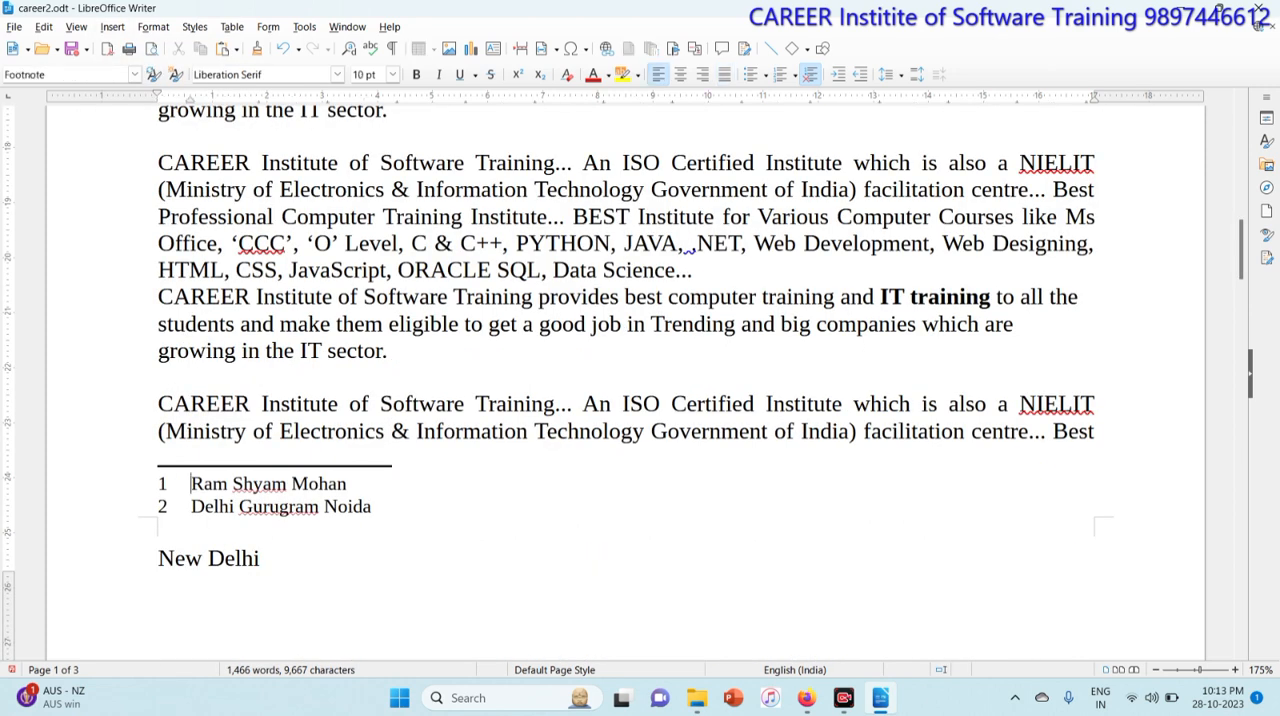
{"action": "scroll", "coordinate": [626, 380], "scroll_direction": "down", "scroll_amount": 20}
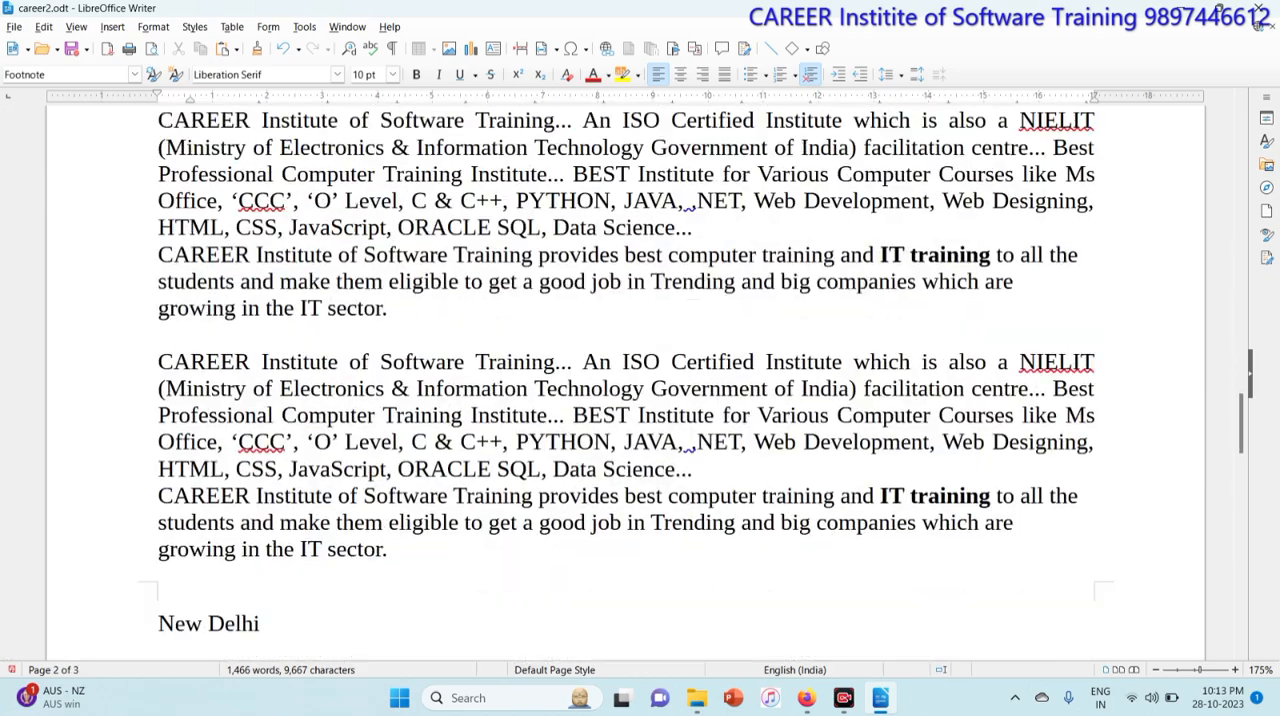
{"action": "scroll", "coordinate": [626, 380], "scroll_direction": "up", "scroll_amount": 15}
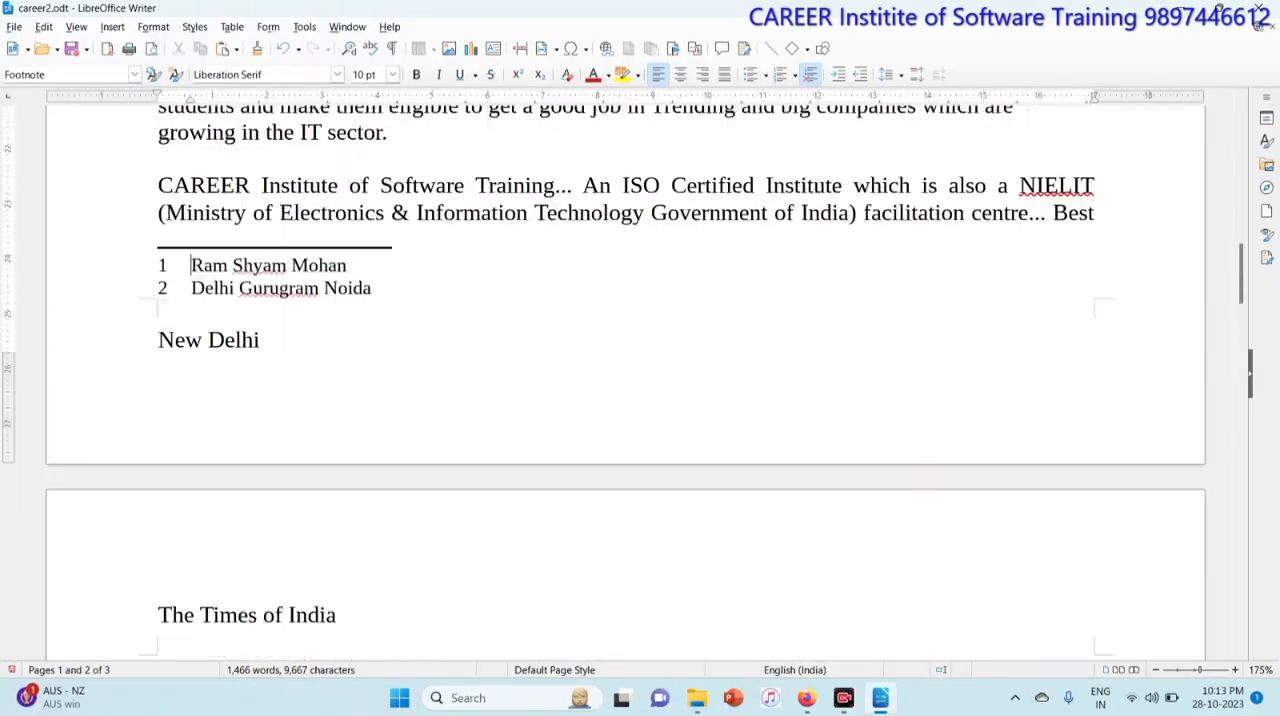
{"action": "scroll", "coordinate": [626, 380], "scroll_direction": "up", "scroll_amount": 5}
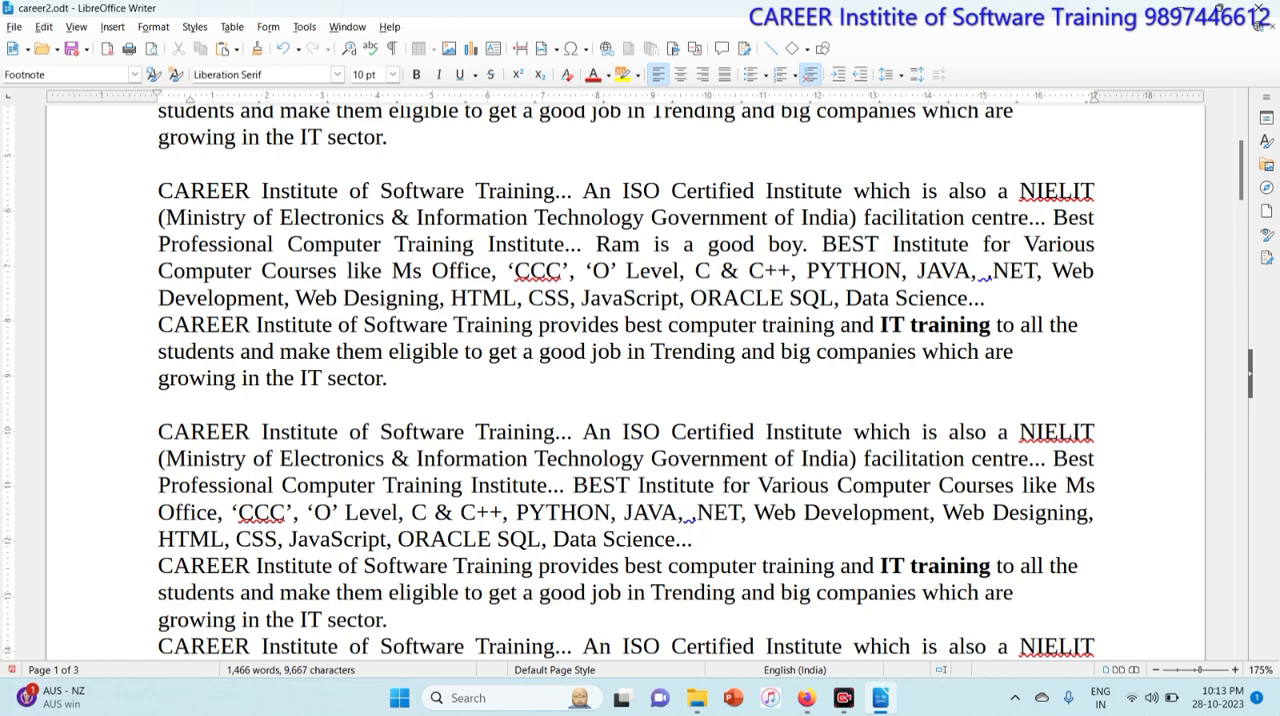
{"action": "scroll", "coordinate": [626, 380], "scroll_direction": "up", "scroll_amount": 6}
{"action": "scroll", "coordinate": [626, 380], "scroll_direction": "down", "scroll_amount": 1}
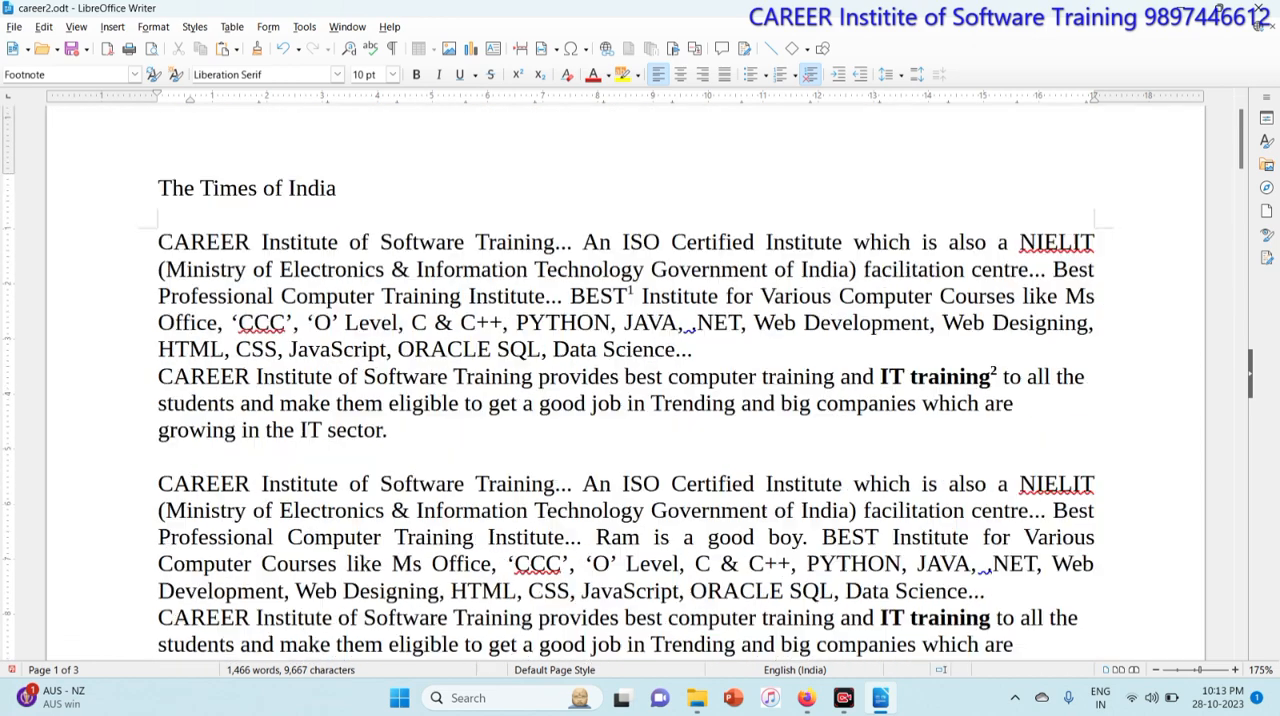
{"action": "scroll", "coordinate": [626, 380], "scroll_direction": "down", "scroll_amount": 1}
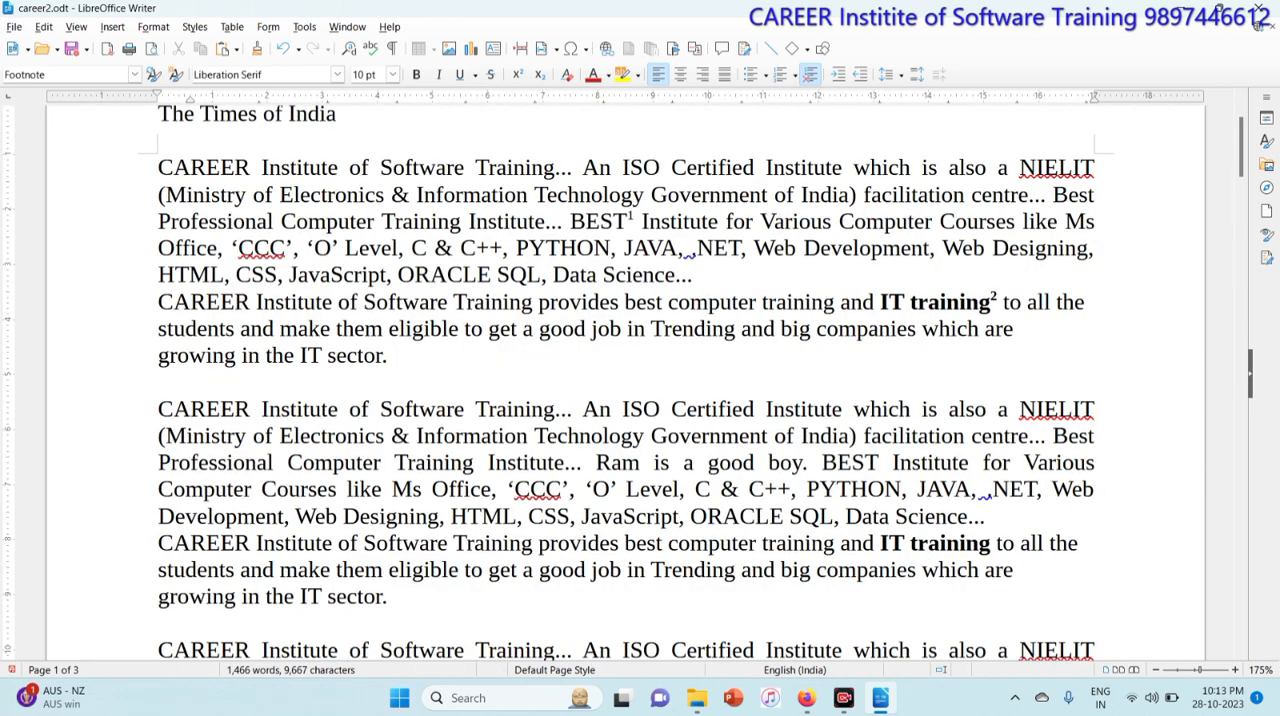
{"action": "left_click", "coordinate": [996, 302]}
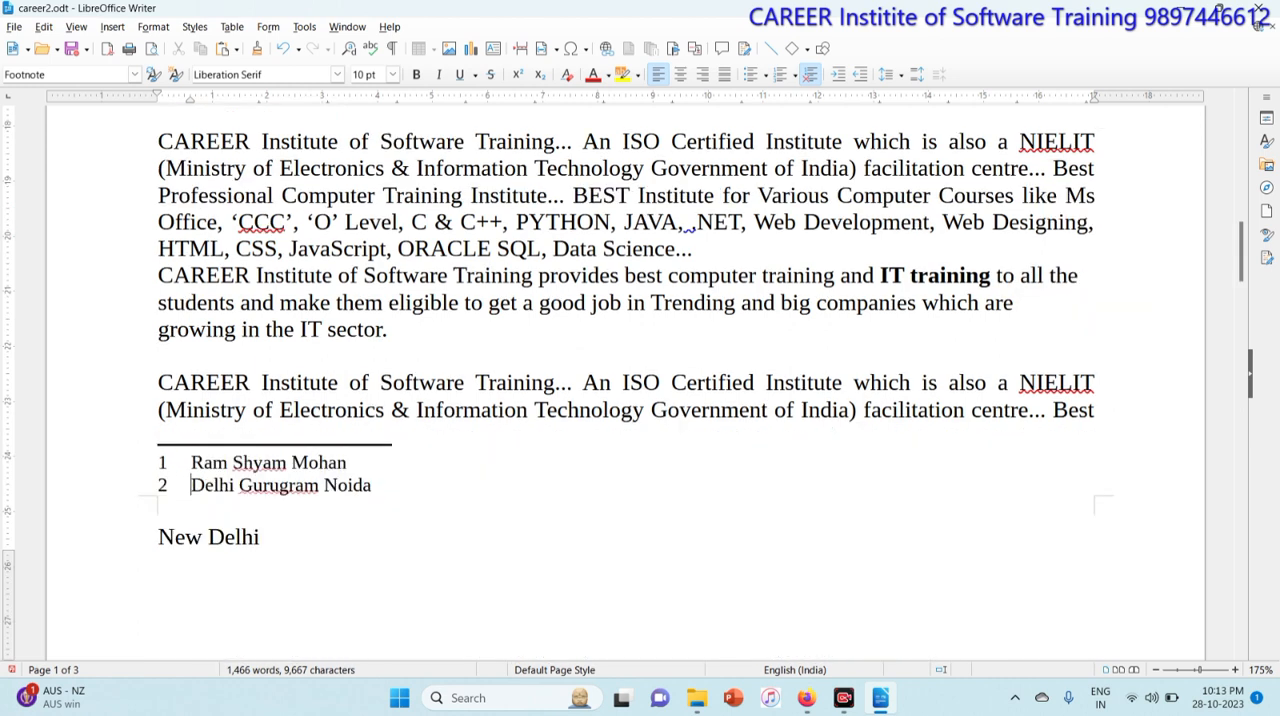
{"action": "scroll", "coordinate": [626, 380], "scroll_direction": "up", "scroll_amount": 12}
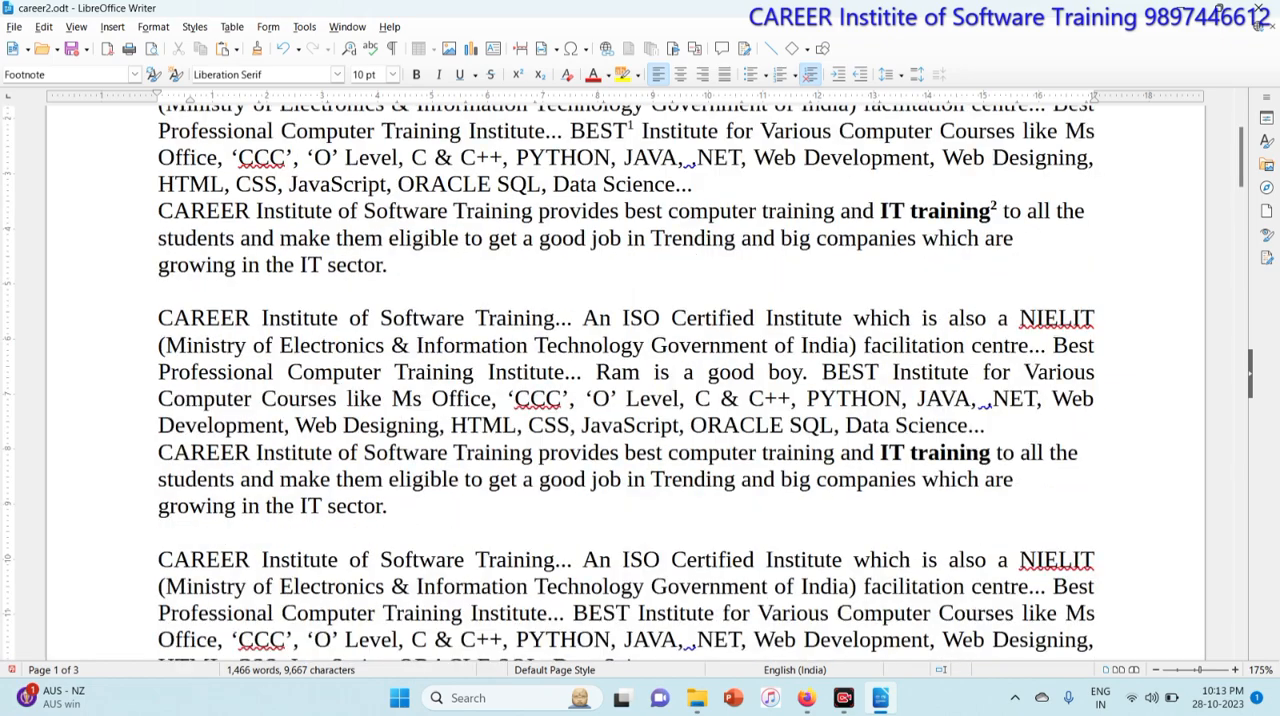
{"action": "scroll", "coordinate": [626, 380], "scroll_direction": "up", "scroll_amount": 4}
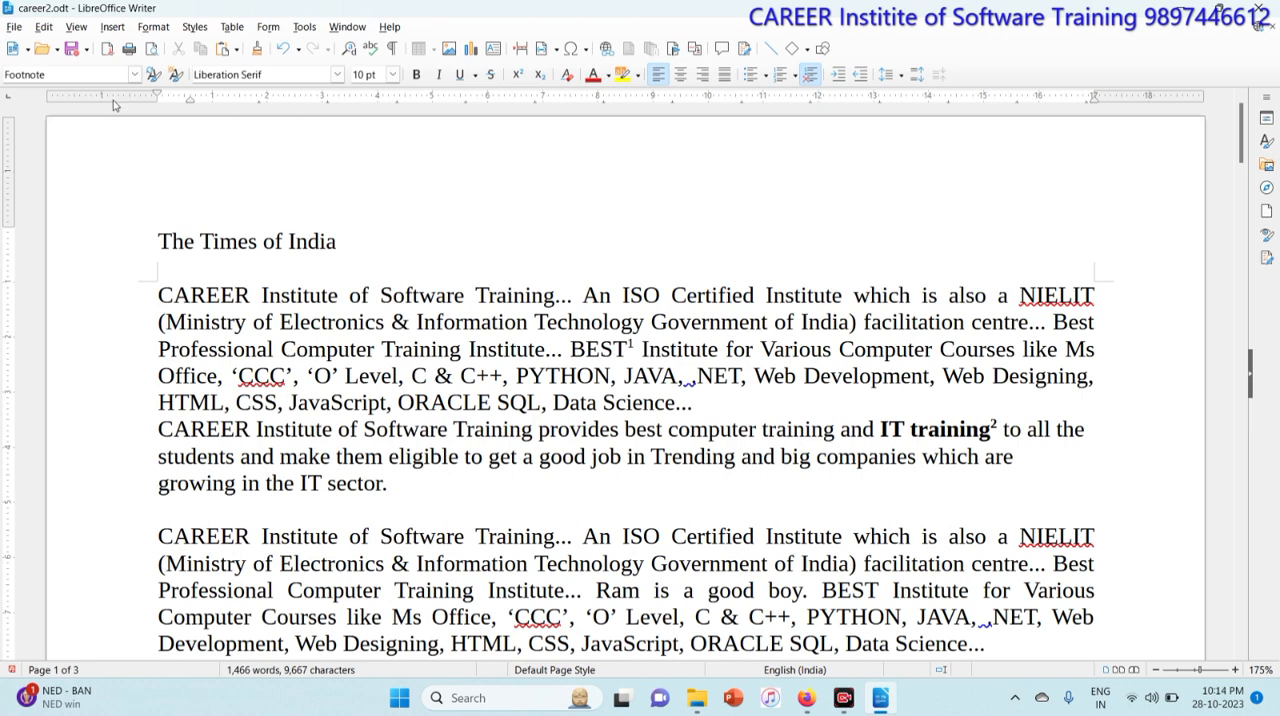
{"action": "left_click", "coordinate": [116, 27]}
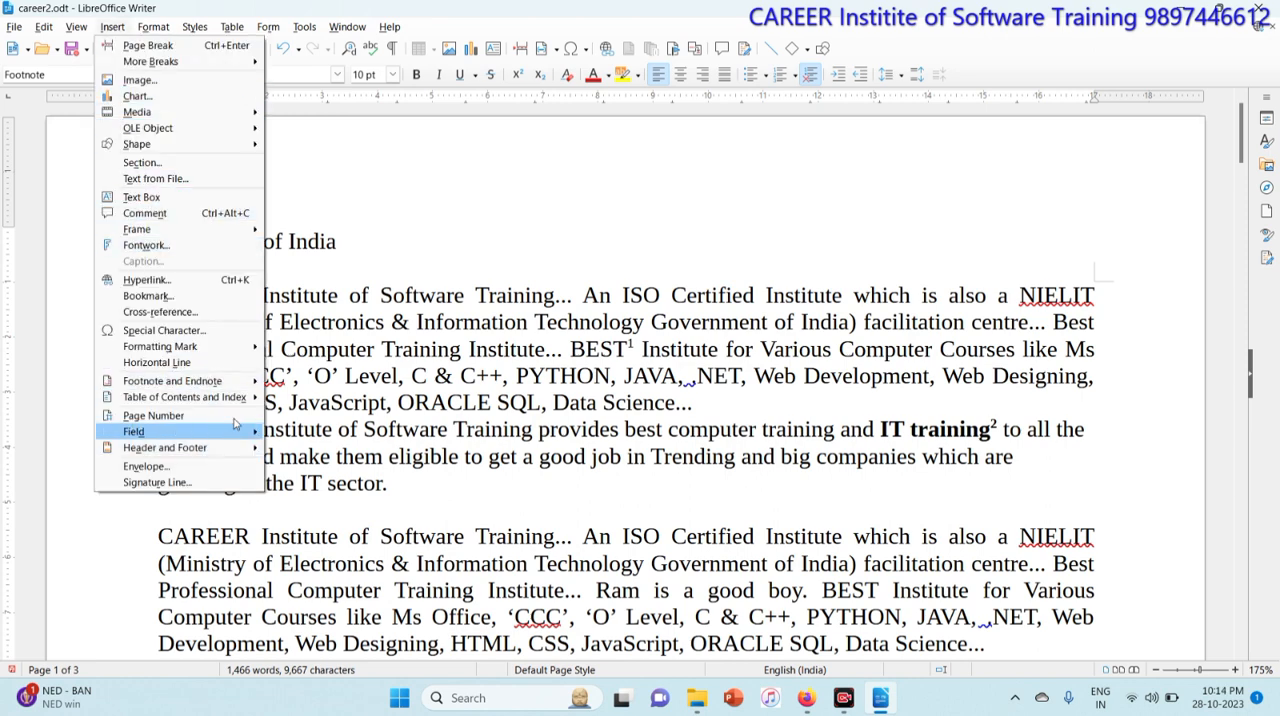
{"action": "mouse_move", "coordinate": [237, 385]}
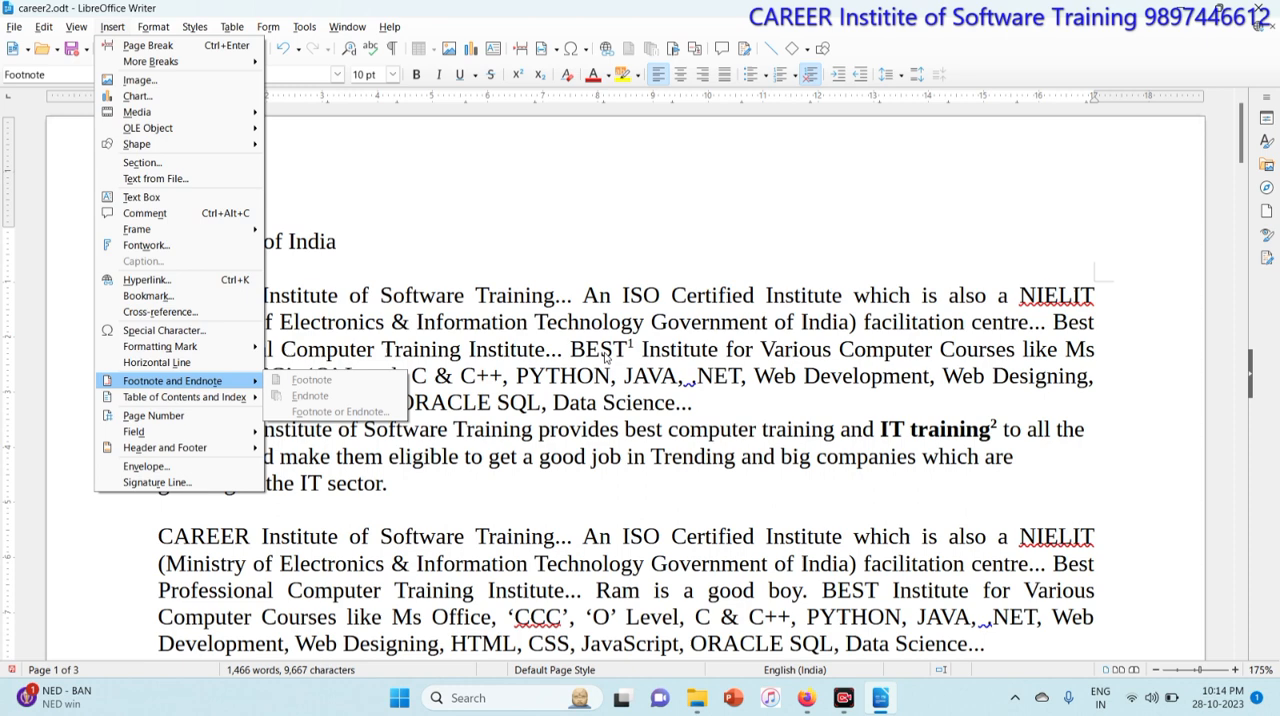
{"action": "key", "text": "Escape"}
{"action": "left_click", "coordinate": [116, 27]}
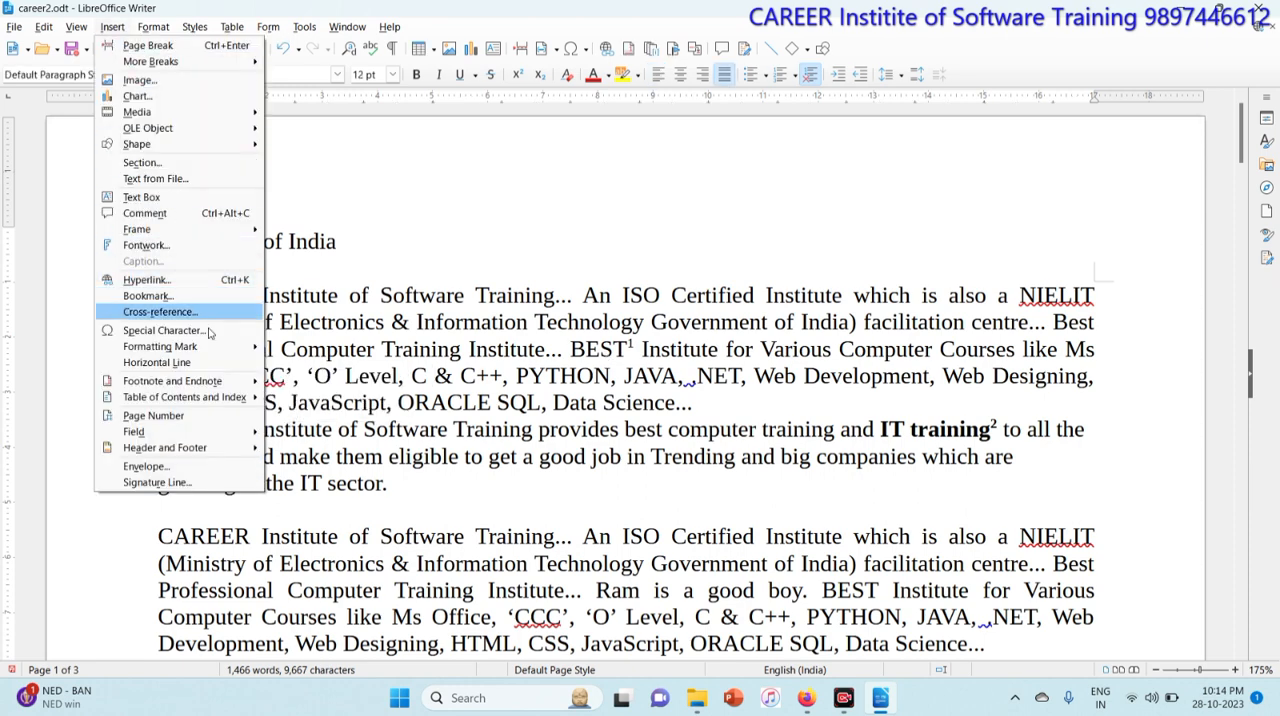
{"action": "mouse_move", "coordinate": [214, 381]}
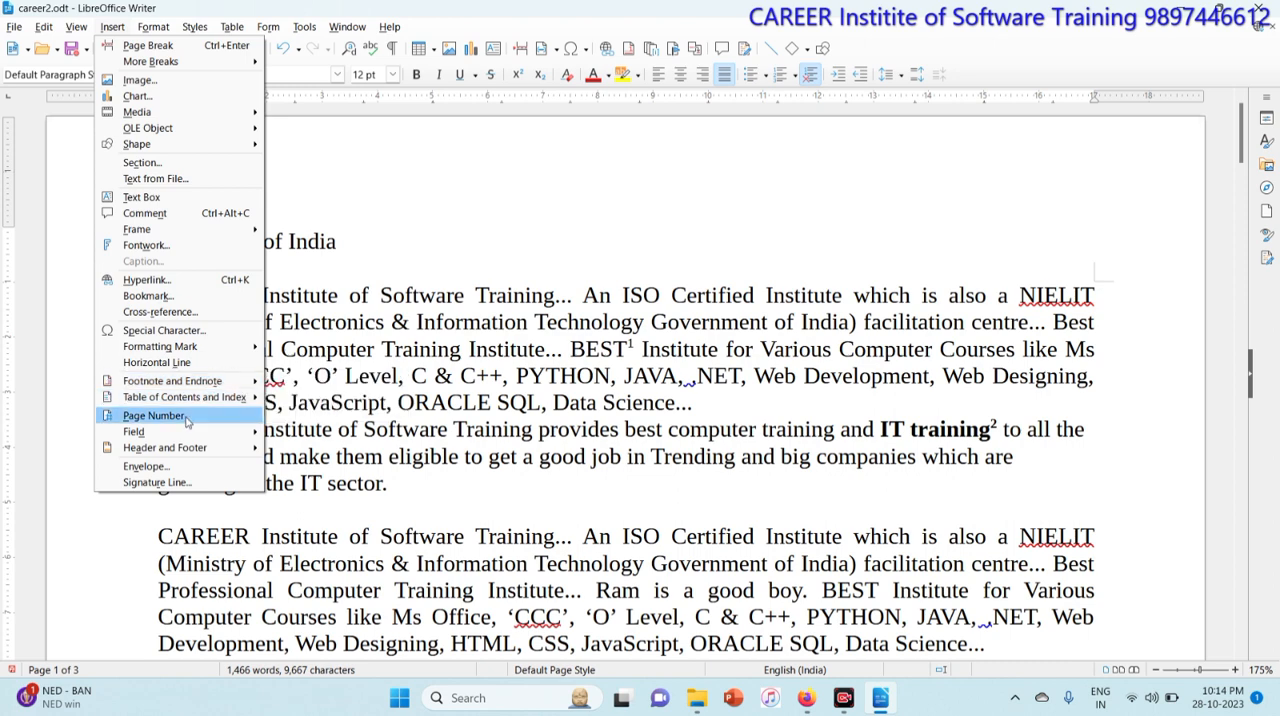
{"action": "left_click", "coordinate": [154, 415]}
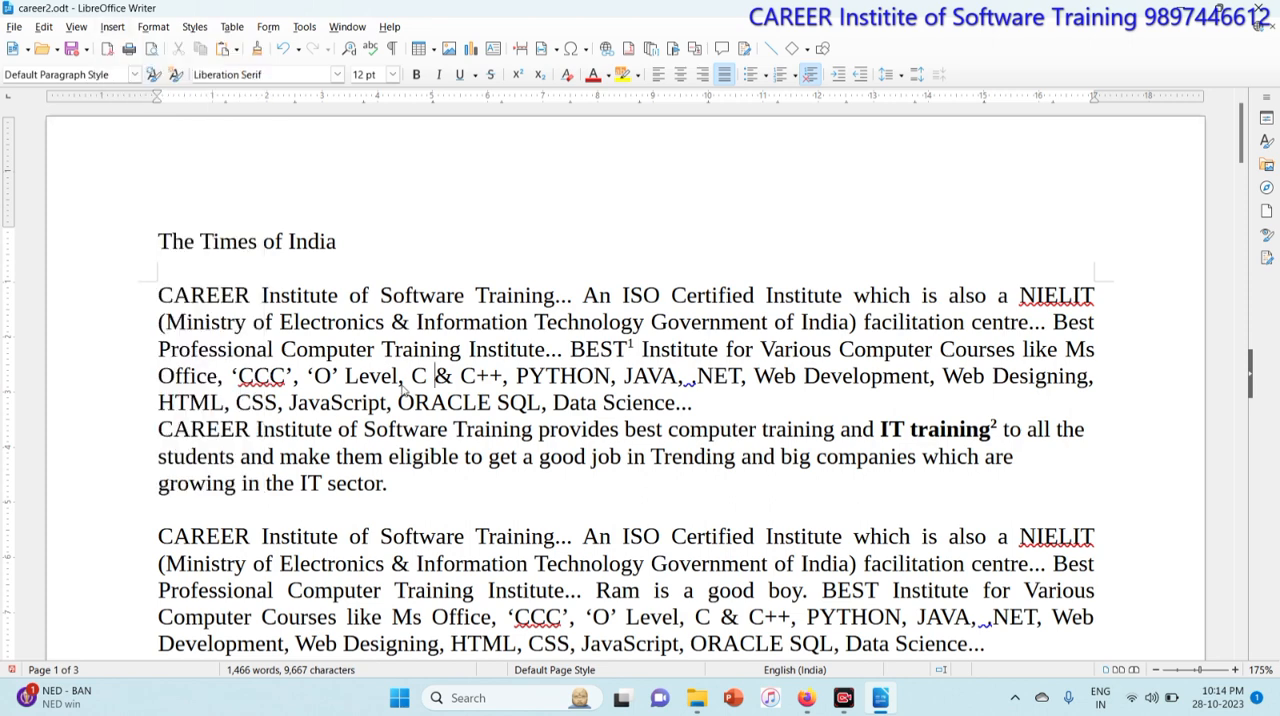
Step: Insert a page number at the right end of the header, after 'The Times of India'
{"action": "left_click", "coordinate": [338, 242]}
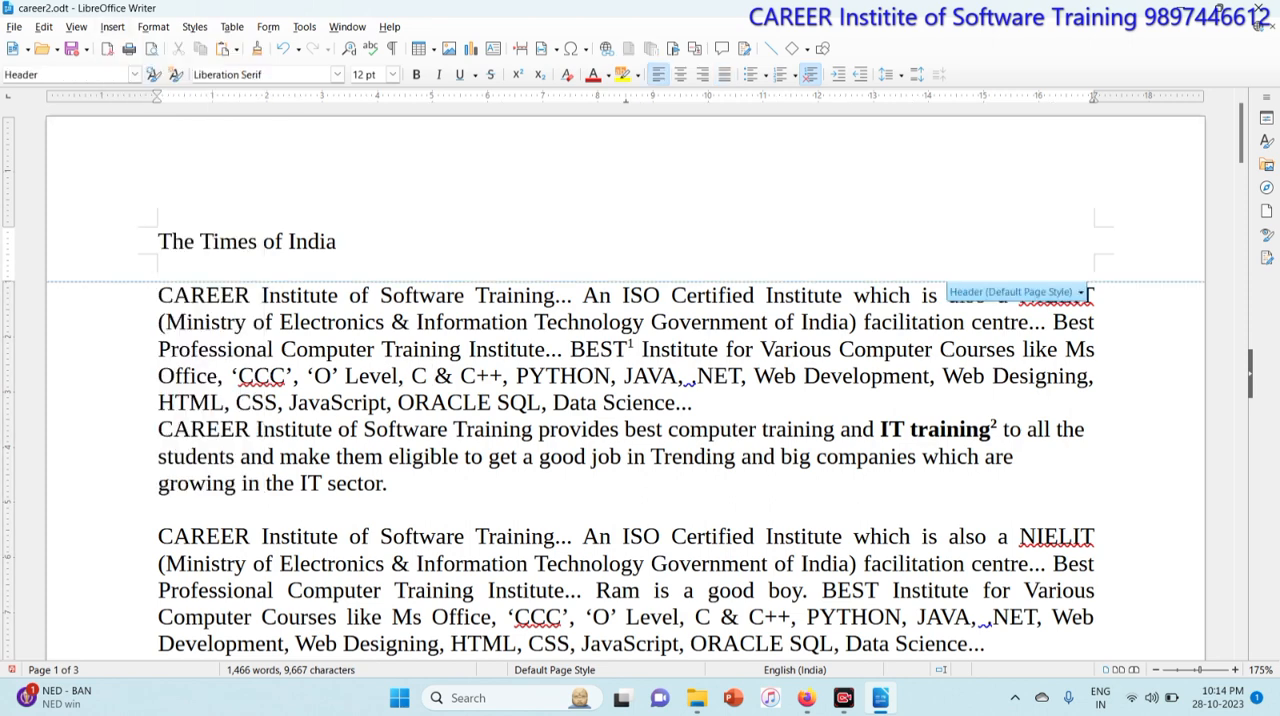
{"action": "key", "text": "Tab"}
{"action": "left_click", "coordinate": [108, 30]}
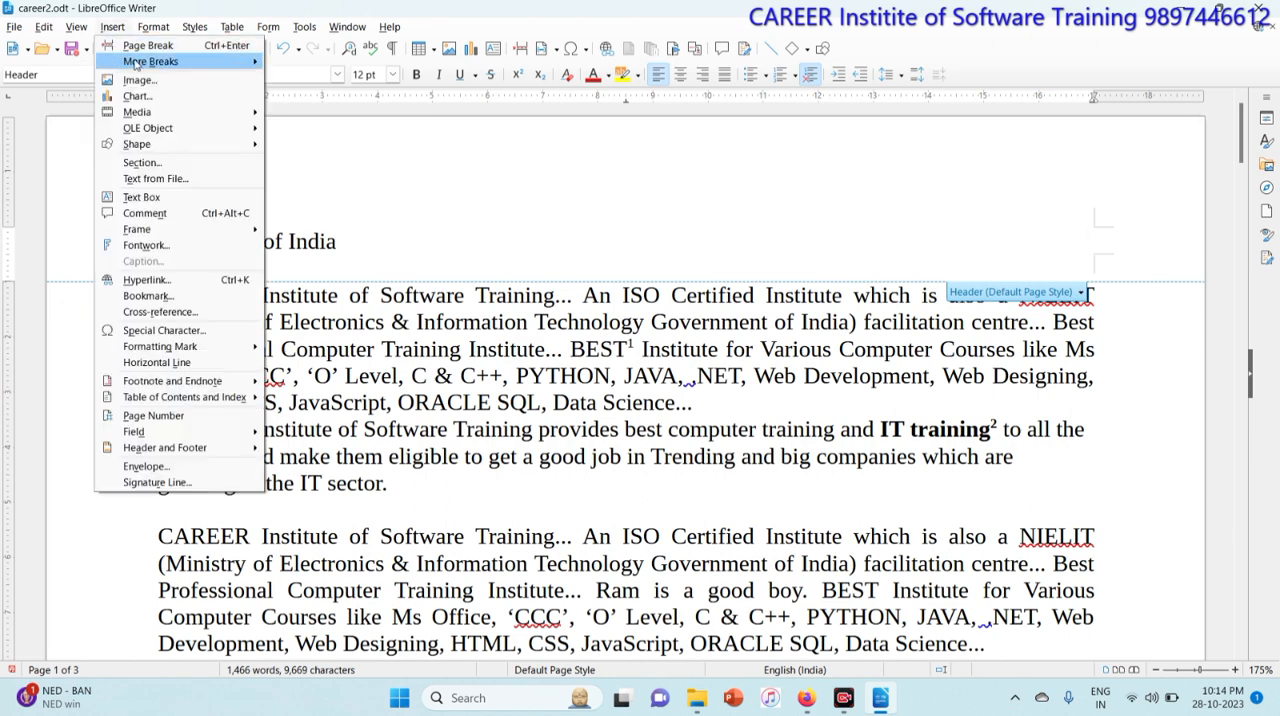
{"action": "left_click", "coordinate": [152, 415]}
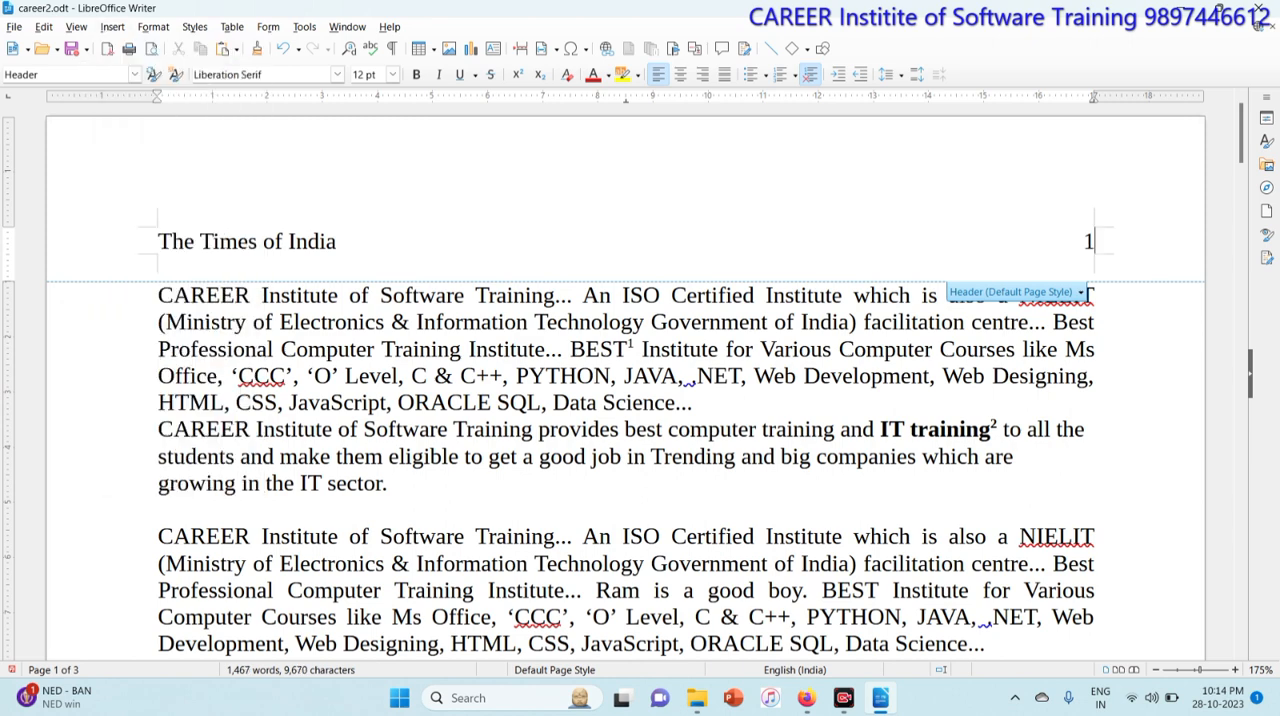
{"action": "left_click", "coordinate": [462, 403]}
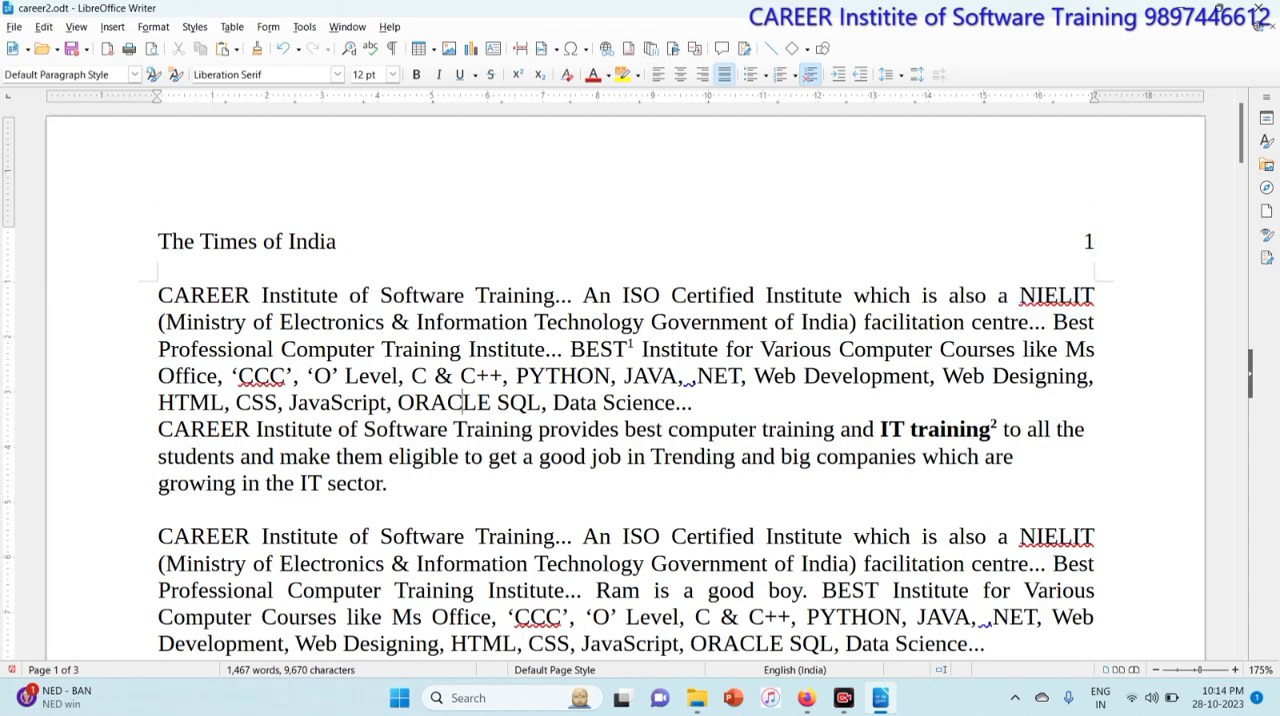
Step: Scroll through the pages to check the page numbers in the headers
{"action": "scroll", "coordinate": [462, 403], "scroll_direction": "down", "scroll_amount": 3}
{"action": "scroll", "coordinate": [462, 189], "scroll_direction": "down", "scroll_amount": 8}
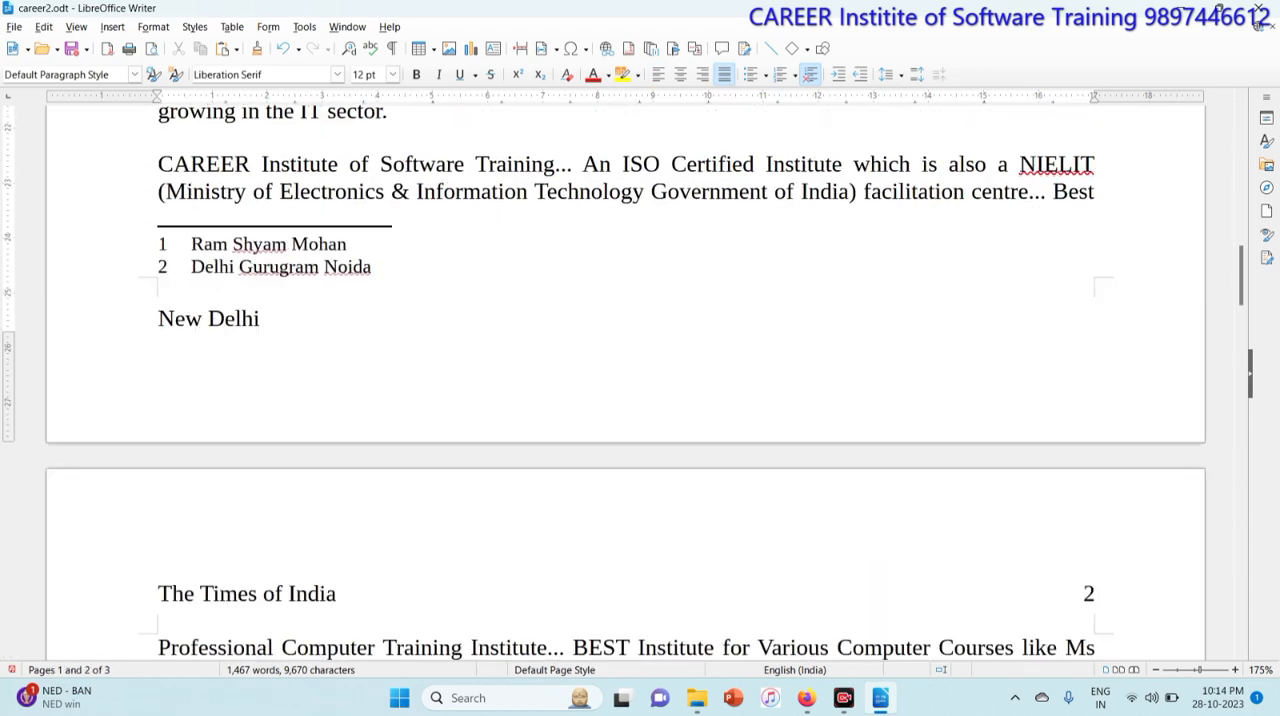
{"action": "scroll", "coordinate": [462, 189], "scroll_direction": "down", "scroll_amount": 10}
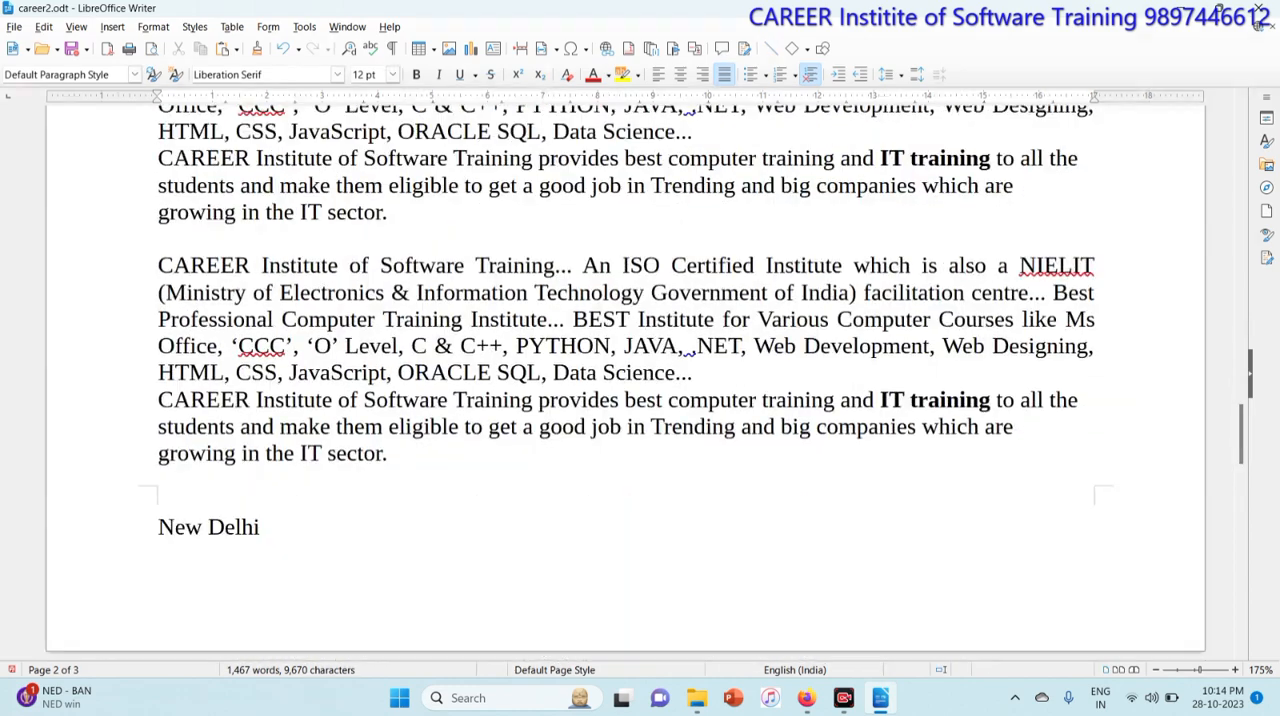
{"action": "scroll", "coordinate": [462, 403], "scroll_direction": "down", "scroll_amount": 3}
{"action": "scroll", "coordinate": [462, 403], "scroll_direction": "up", "scroll_amount": 20}
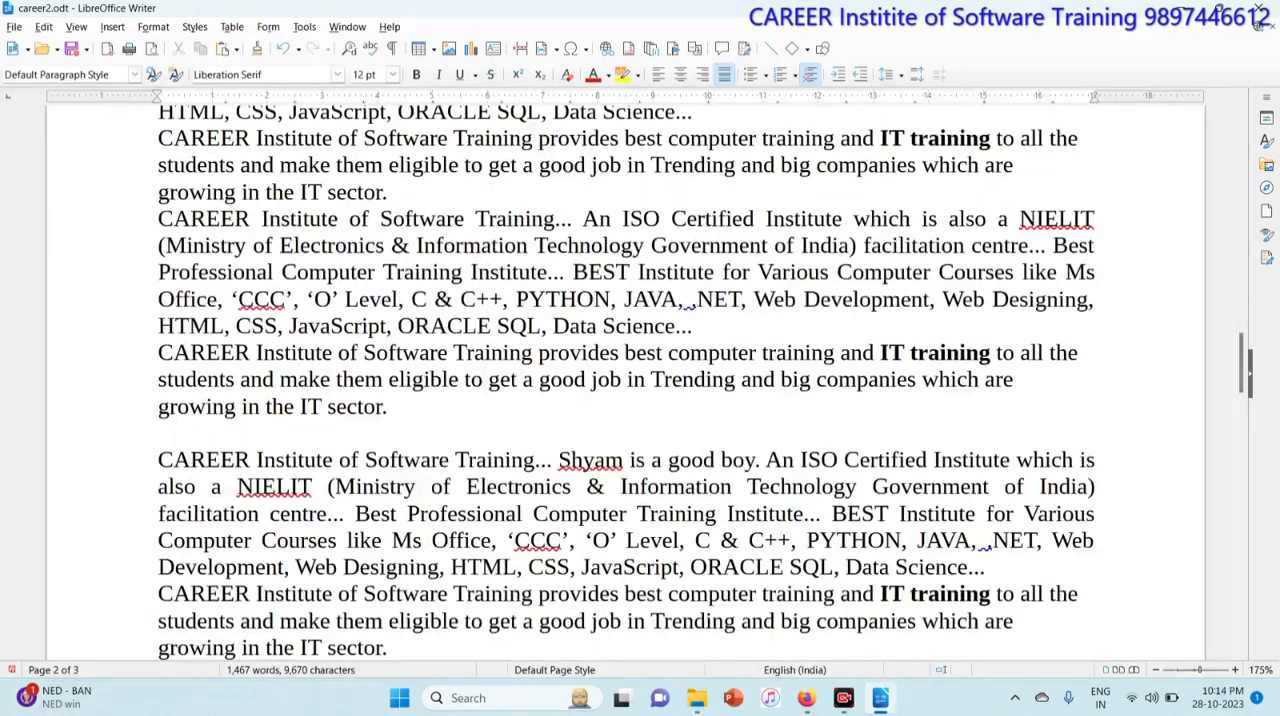
{"action": "scroll", "coordinate": [462, 403], "scroll_direction": "up", "scroll_amount": 10}
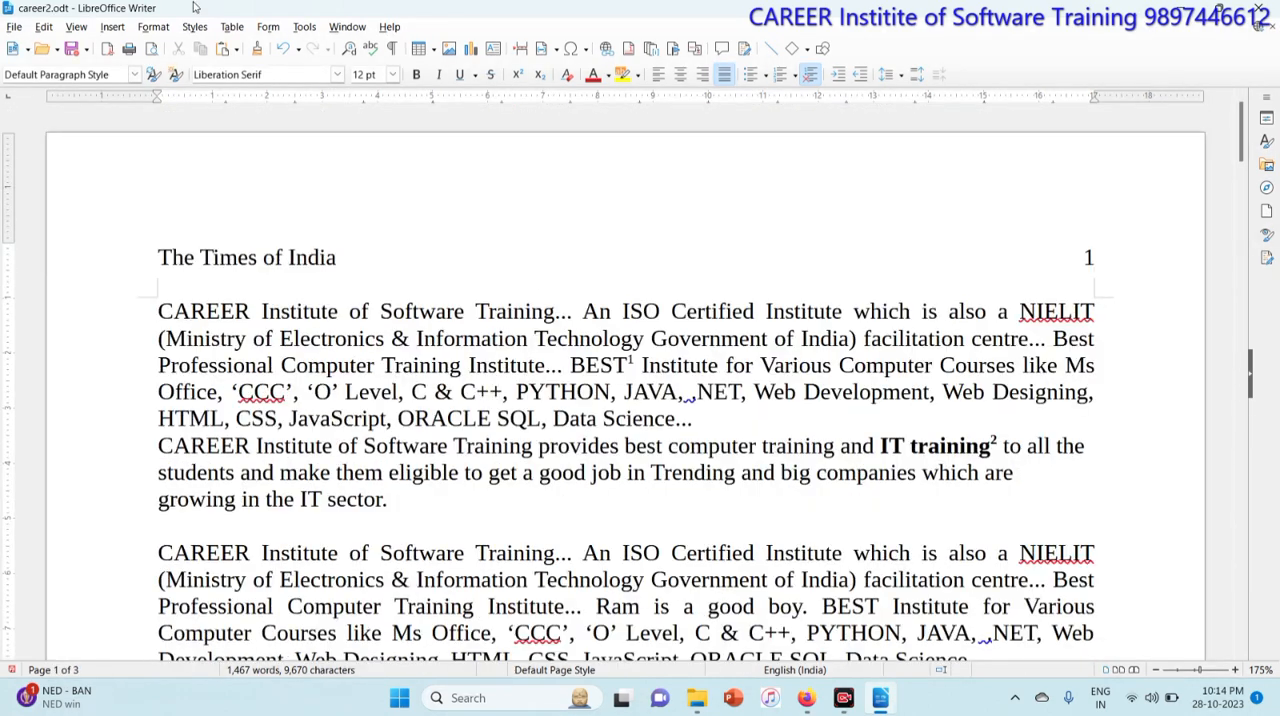
Step: Insert a date field at the end of the line ending 'Data Science...' on the first page
{"action": "left_click", "coordinate": [111, 30]}
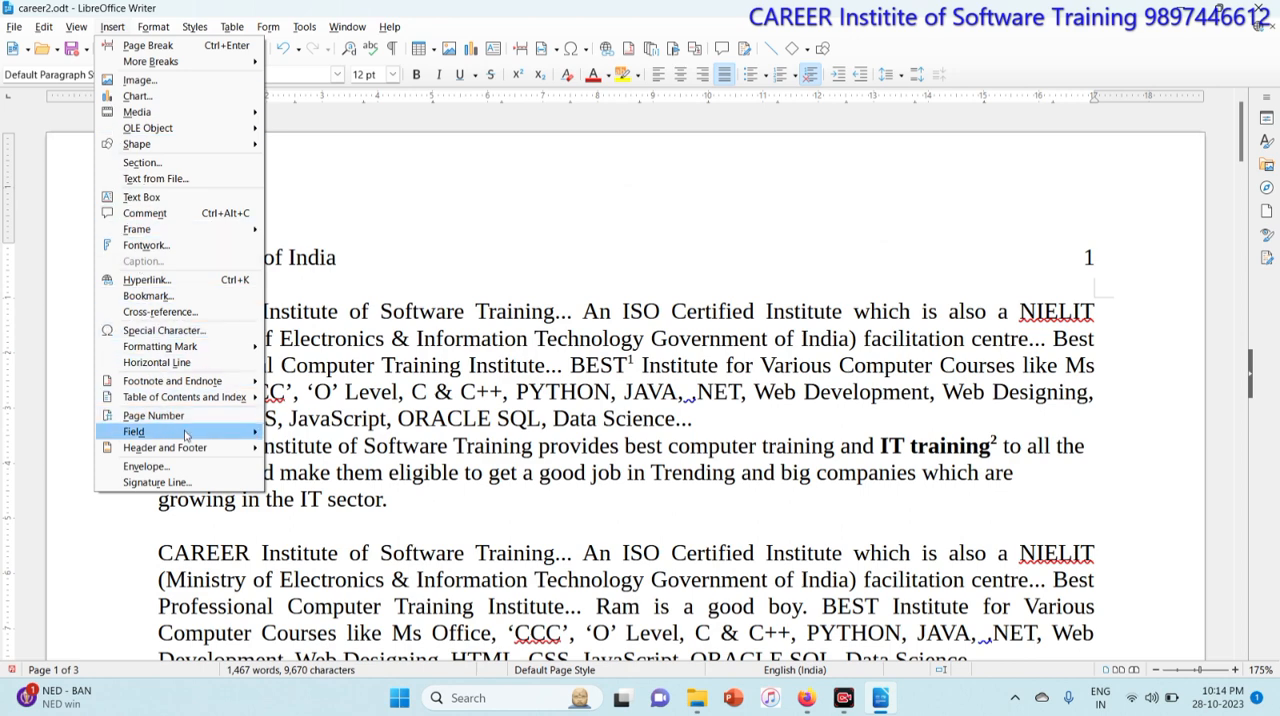
{"action": "mouse_move", "coordinate": [188, 433]}
{"action": "left_click", "coordinate": [561, 524]}
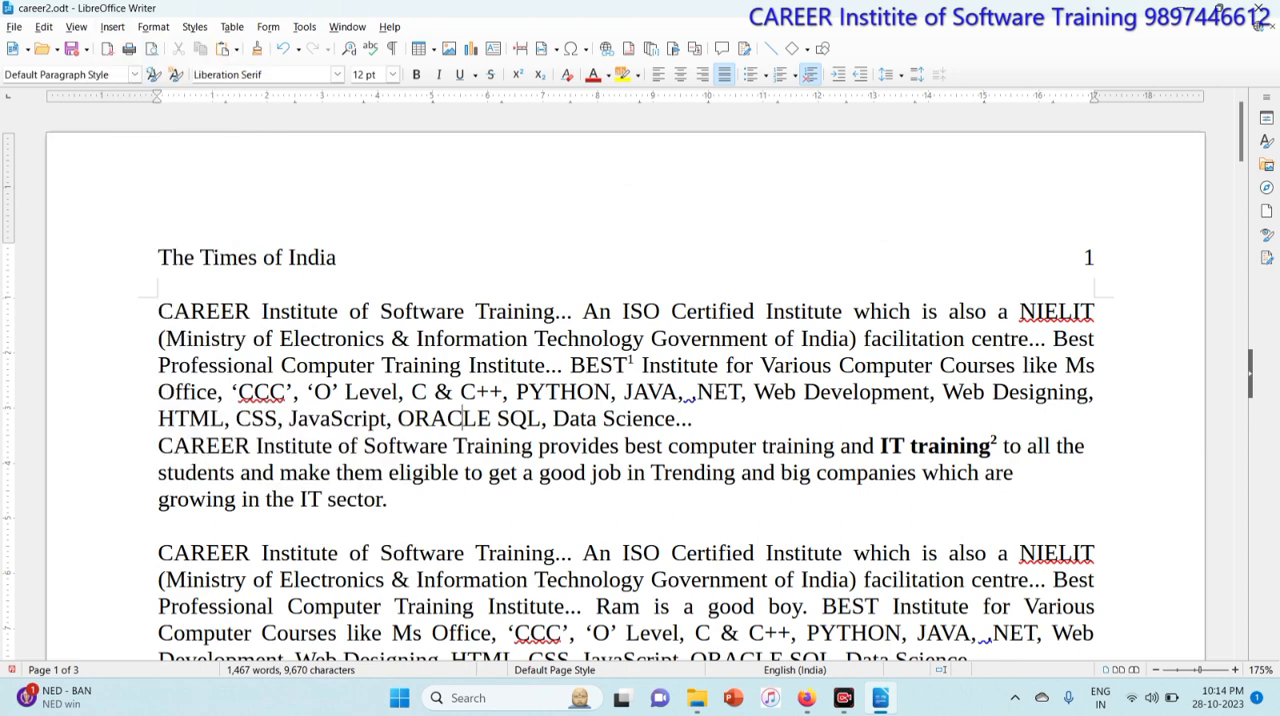
{"action": "left_click", "coordinate": [112, 26]}
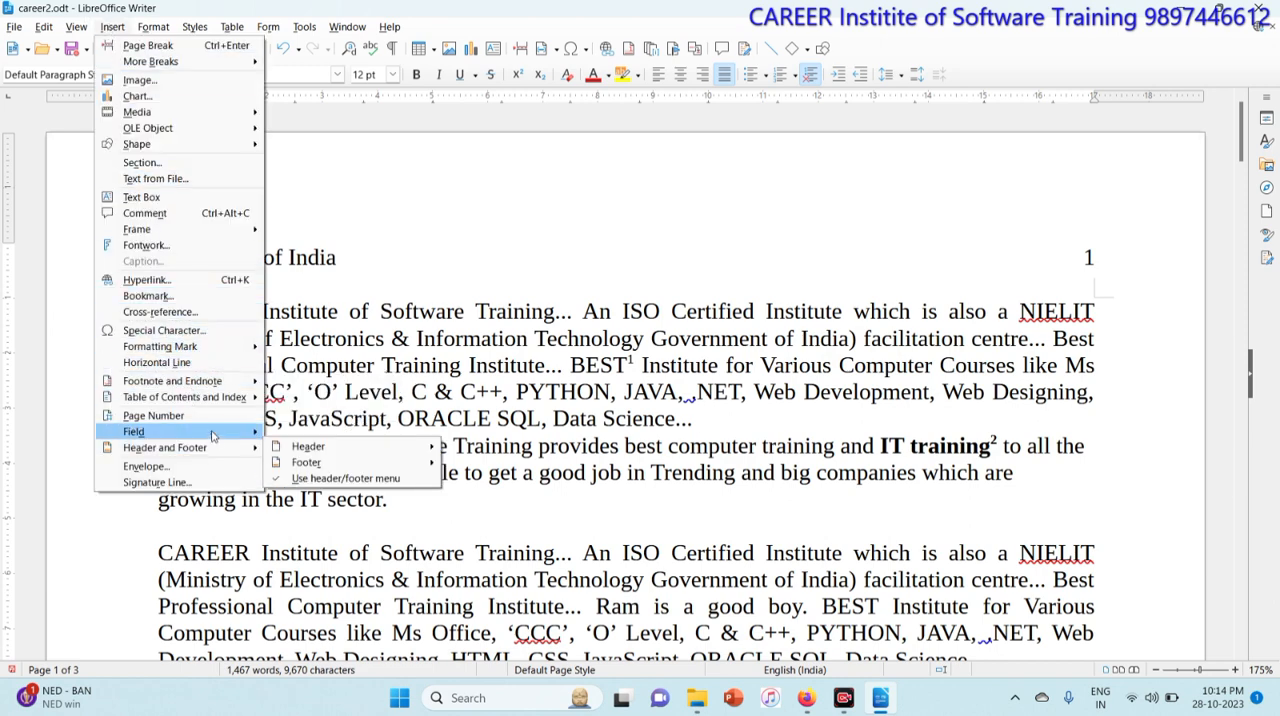
{"action": "mouse_move", "coordinate": [216, 436]}
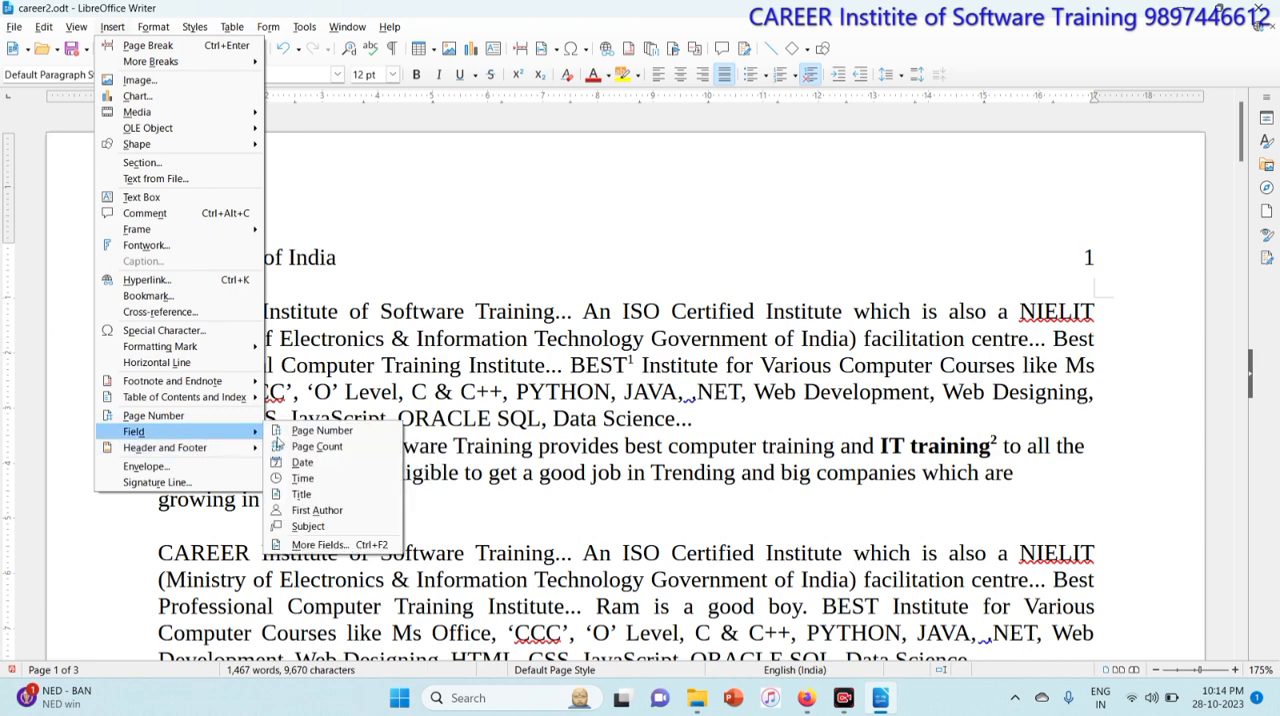
{"action": "left_click", "coordinate": [302, 462]}
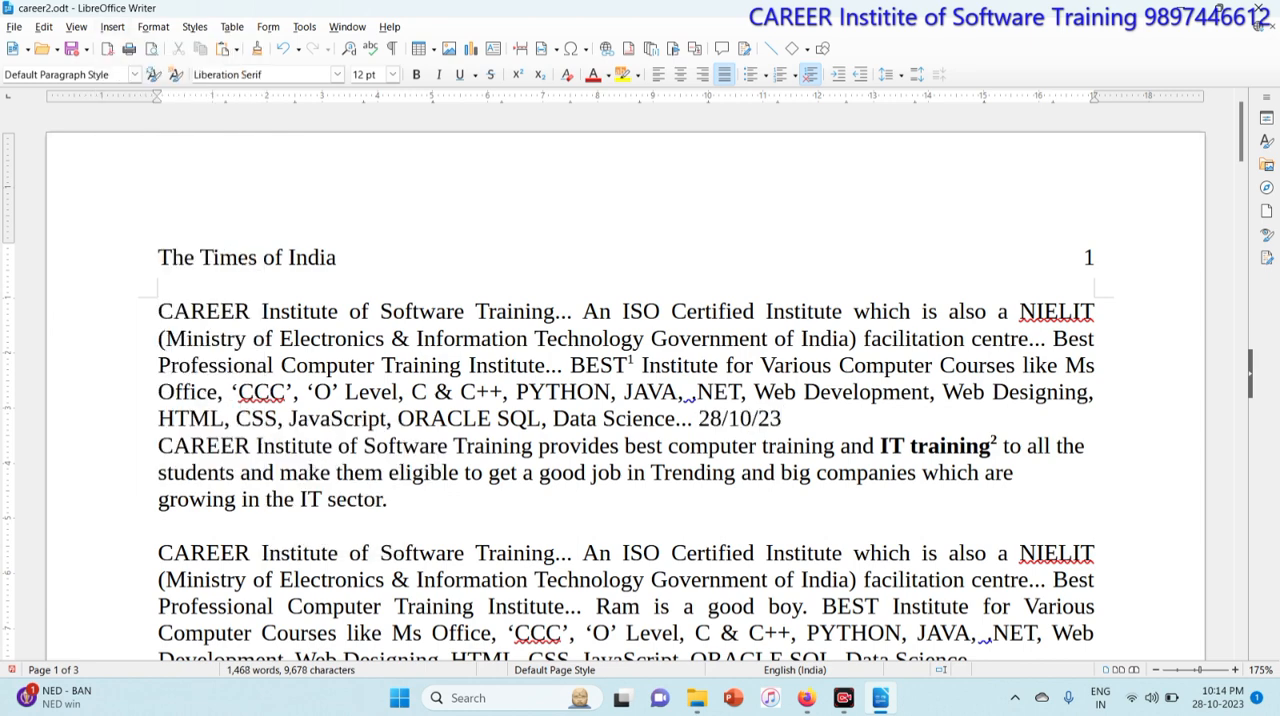
Step: Create a new blank document
{"action": "left_click", "coordinate": [112, 26]}
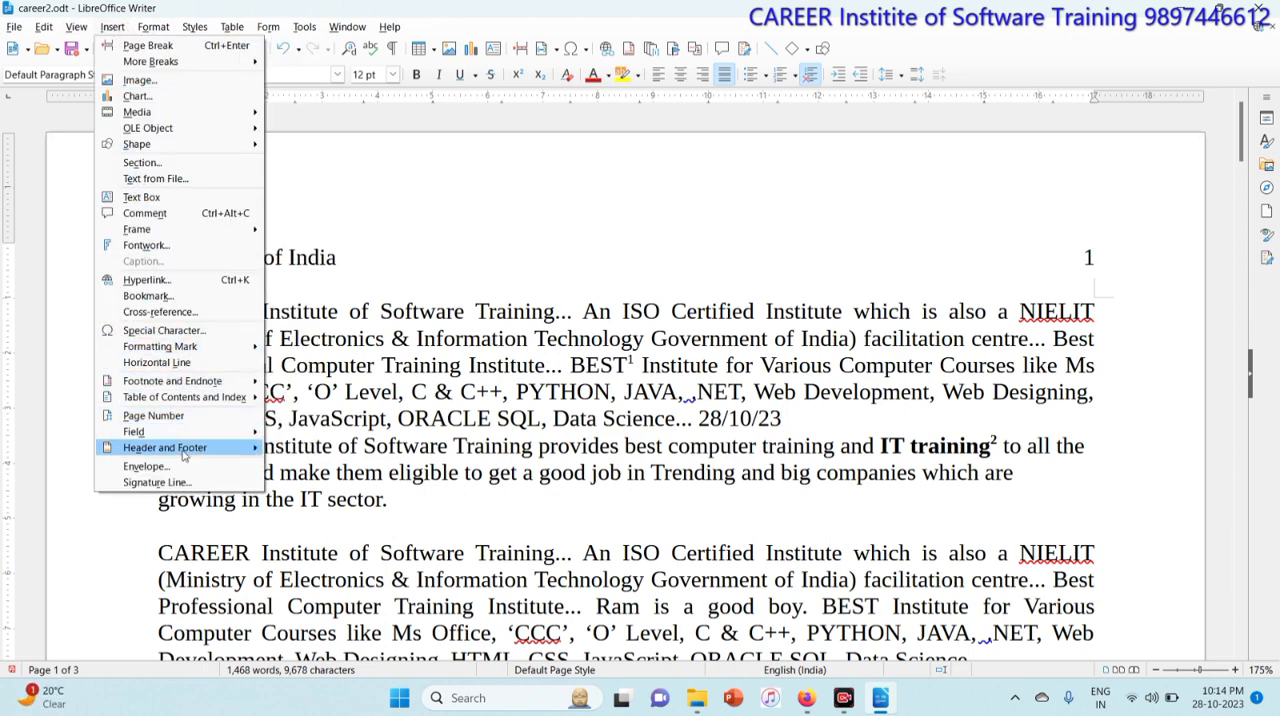
{"action": "left_click", "coordinate": [491, 457]}
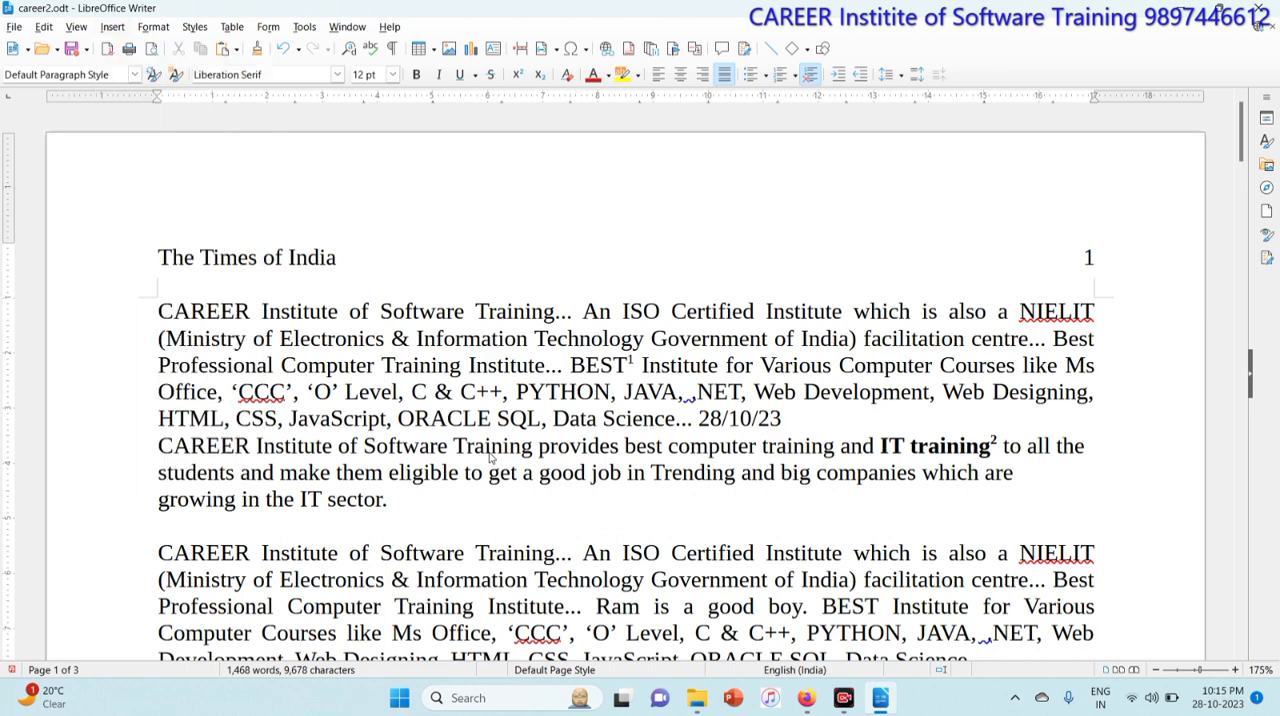
{"action": "key", "text": "ctrl+n"}
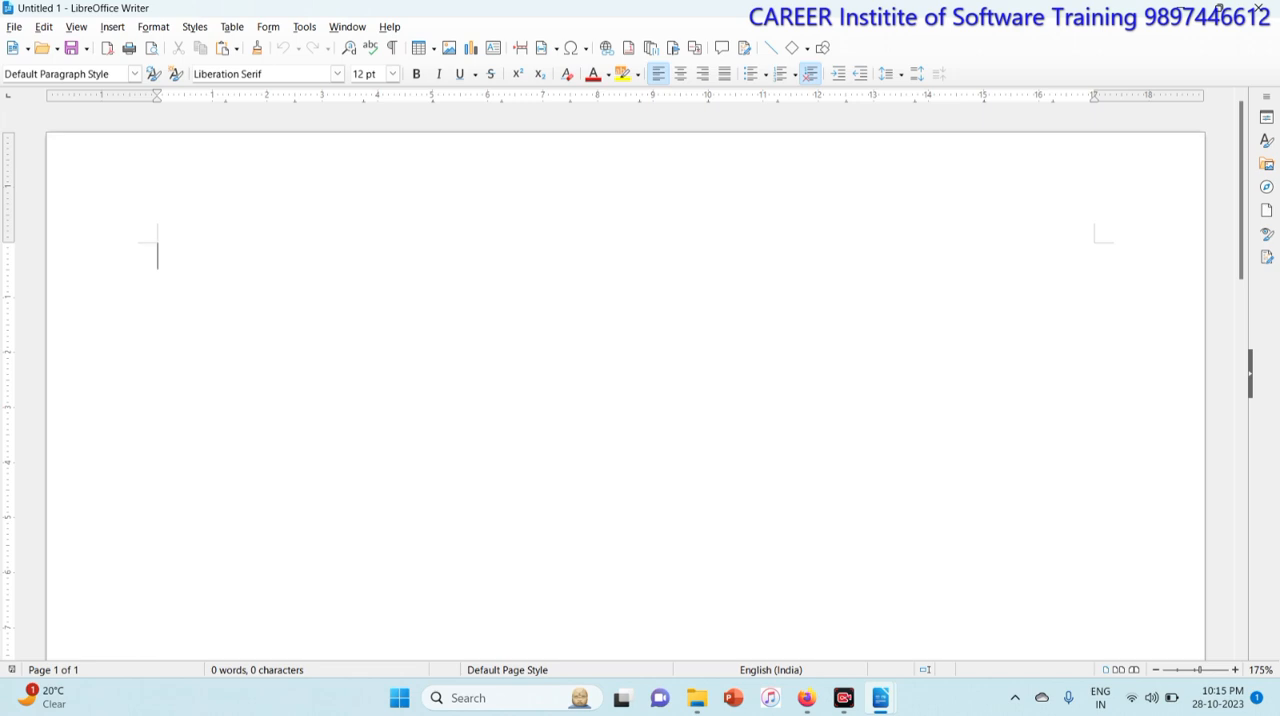
Step: Insert a signature line with the signer's name and the title Director
{"action": "left_click", "coordinate": [112, 27]}
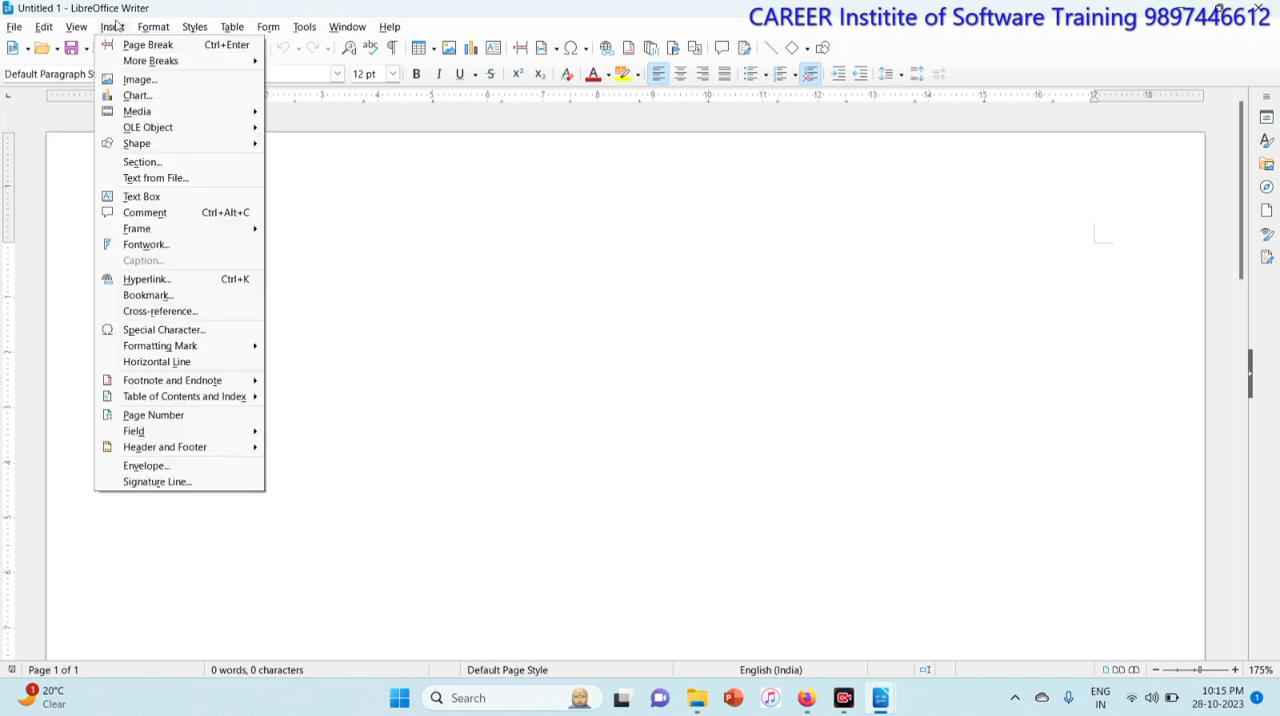
{"action": "left_click", "coordinate": [178, 482]}
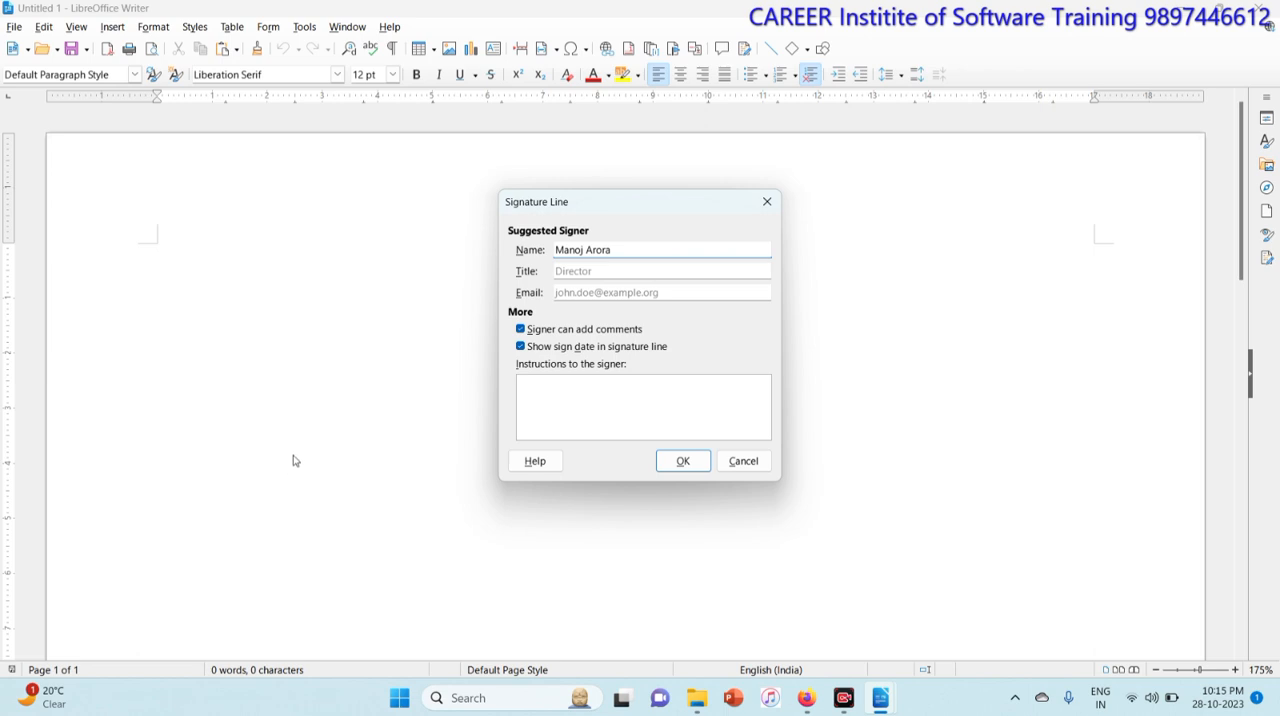
{"action": "left_click", "coordinate": [585, 271]}
{"action": "type", "text": "Director"}
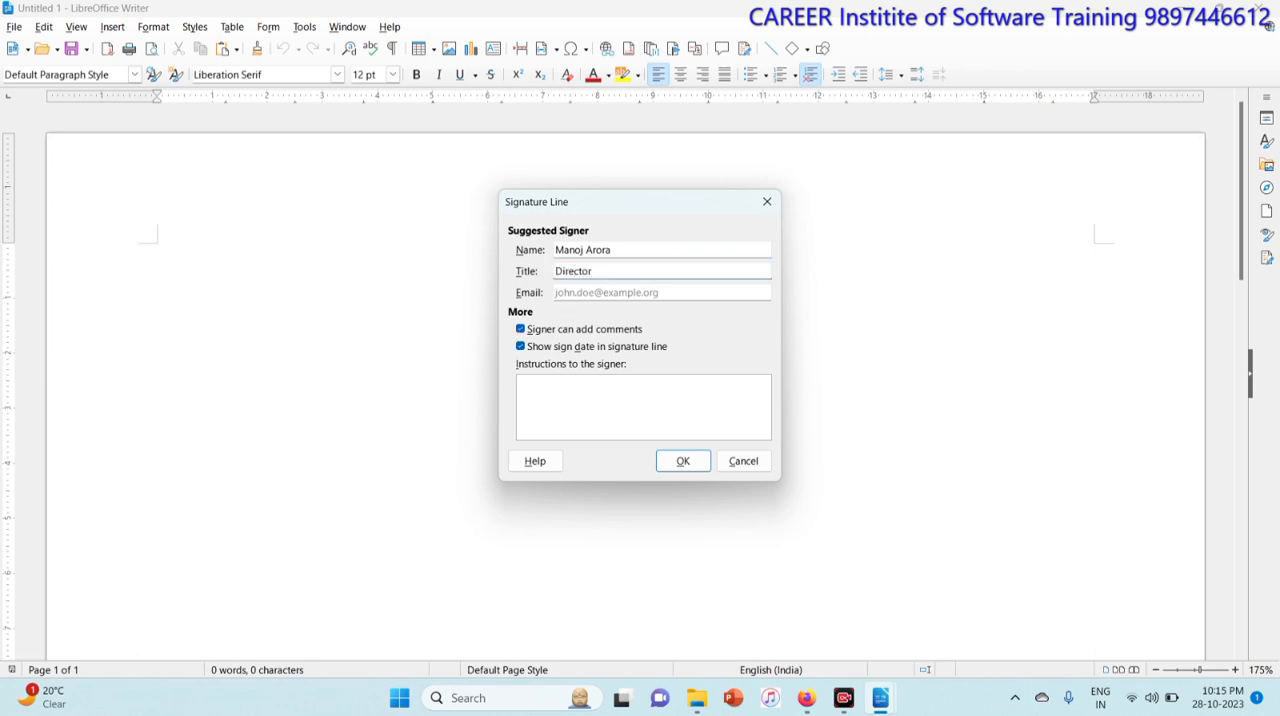
{"action": "left_click", "coordinate": [683, 464]}
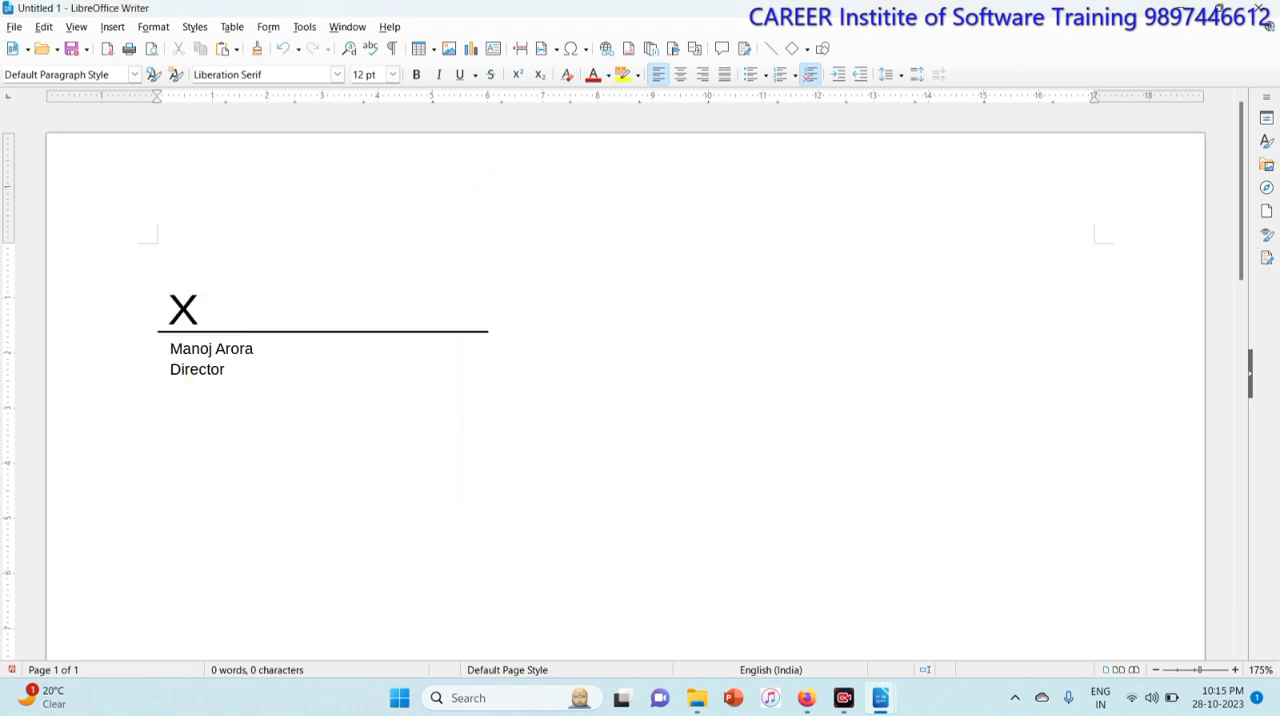
Step: Move the signature line to the lower right of the page
{"action": "scroll", "coordinate": [625, 400], "scroll_direction": "down", "scroll_amount": 1}
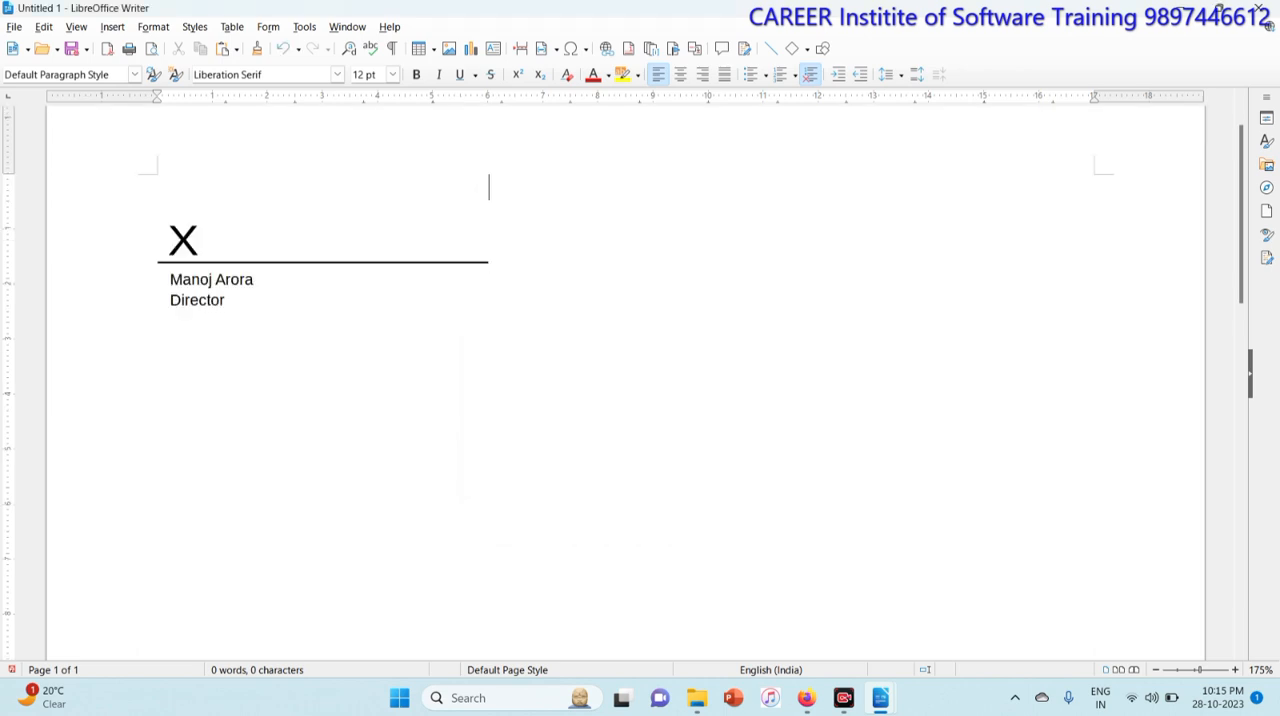
{"action": "left_click", "coordinate": [489, 187]}
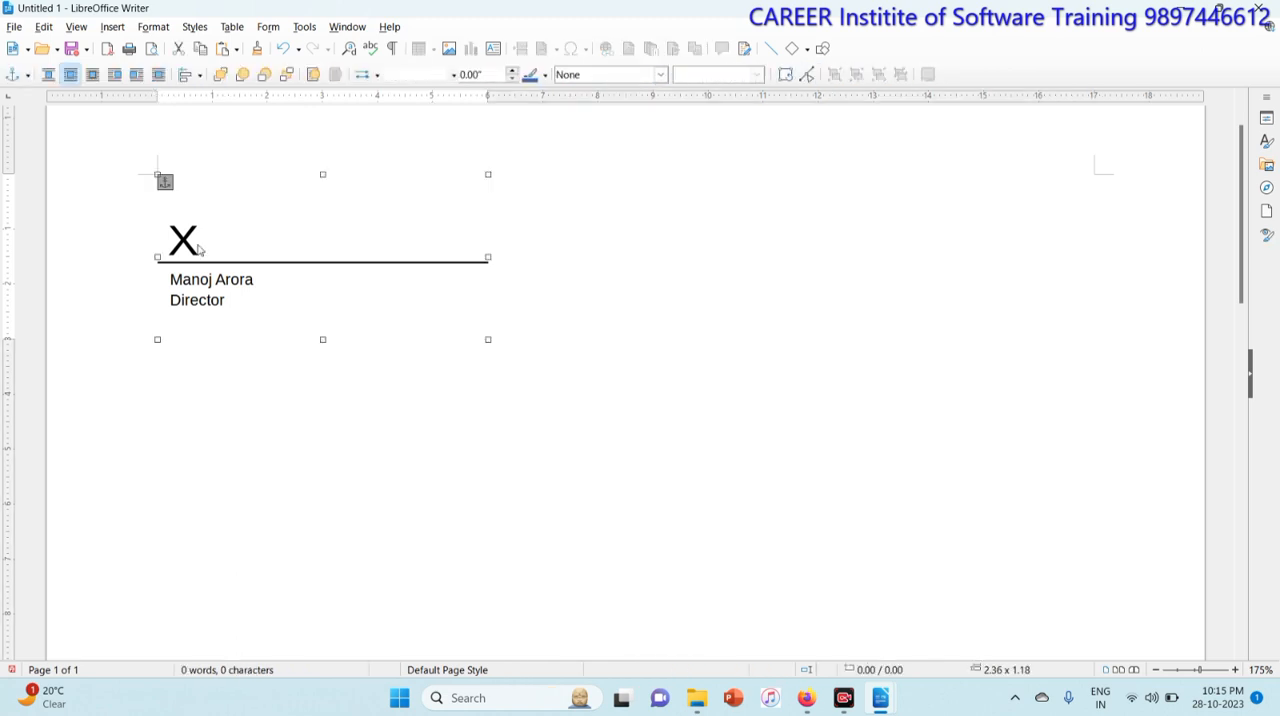
{"action": "mouse_move", "coordinate": [489, 187]}
{"action": "left_mouse_down"}
{"action": "mouse_move", "coordinate": [1026, 387]}
{"action": "mouse_move", "coordinate": [1112, 434]}
{"action": "left_mouse_up"}
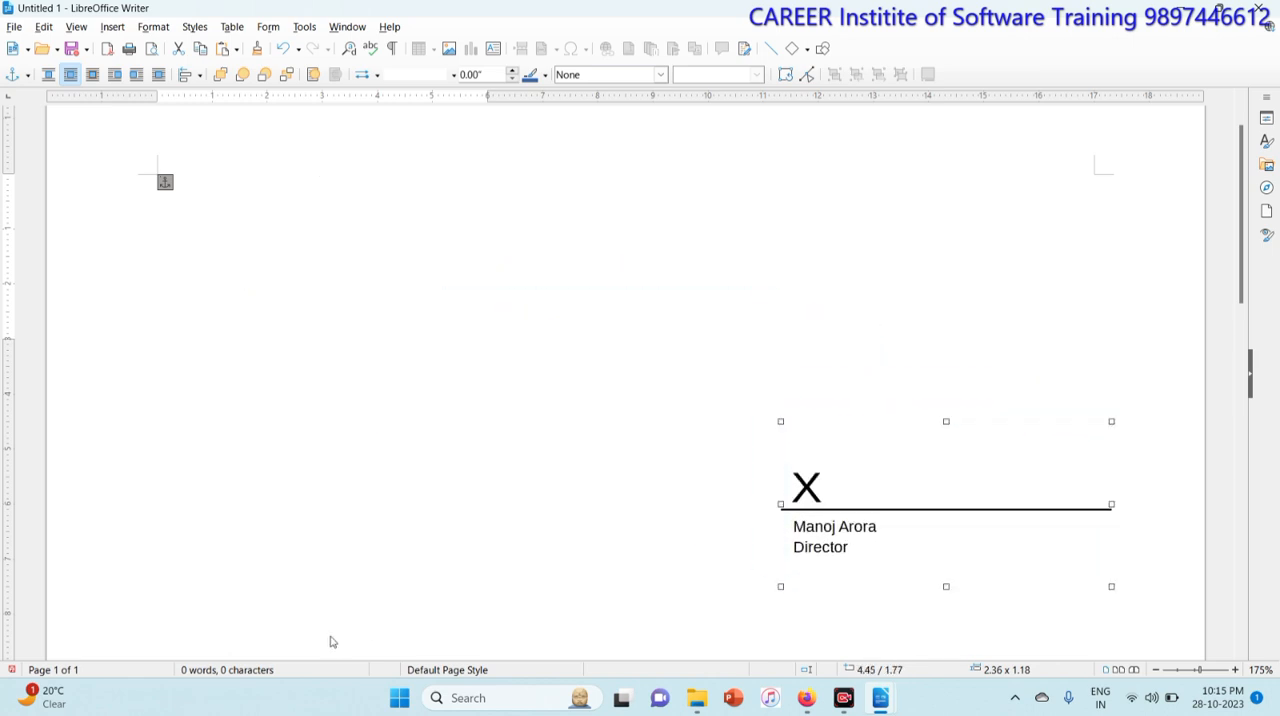
{"action": "left_click", "coordinate": [446, 351]}
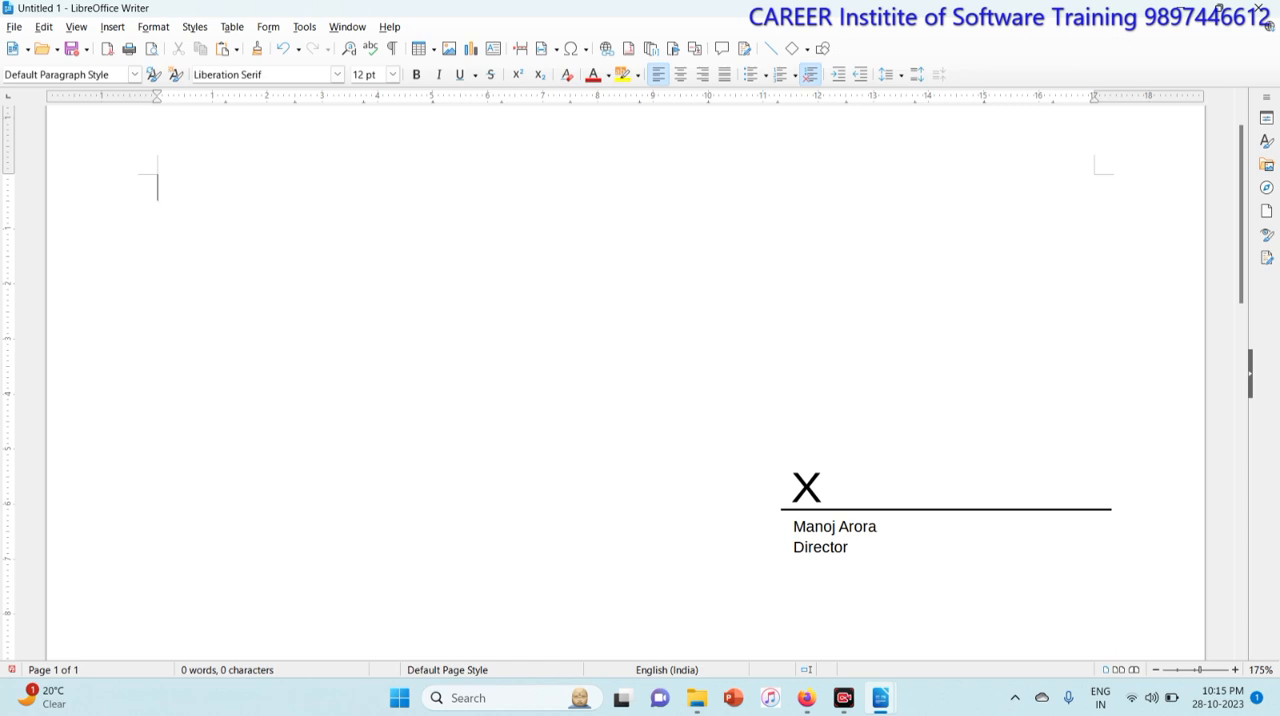
{"action": "left_click", "coordinate": [113, 27]}
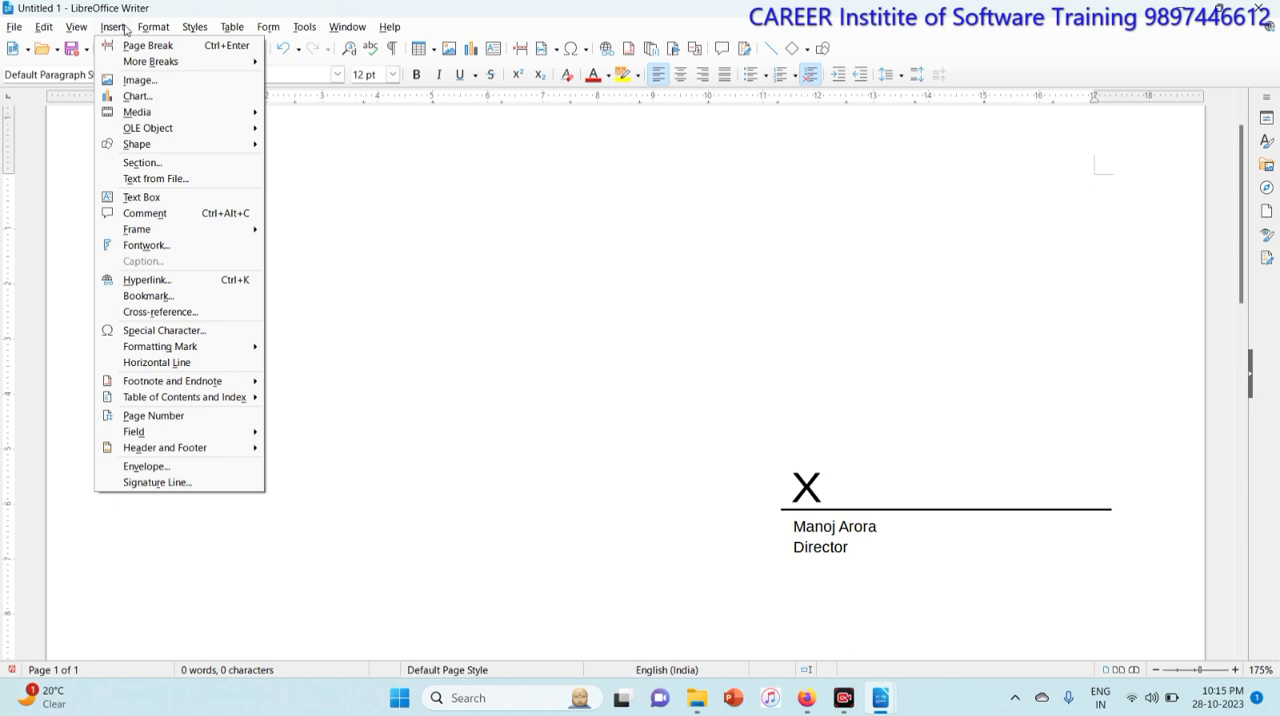
{"action": "left_click", "coordinate": [599, 422]}
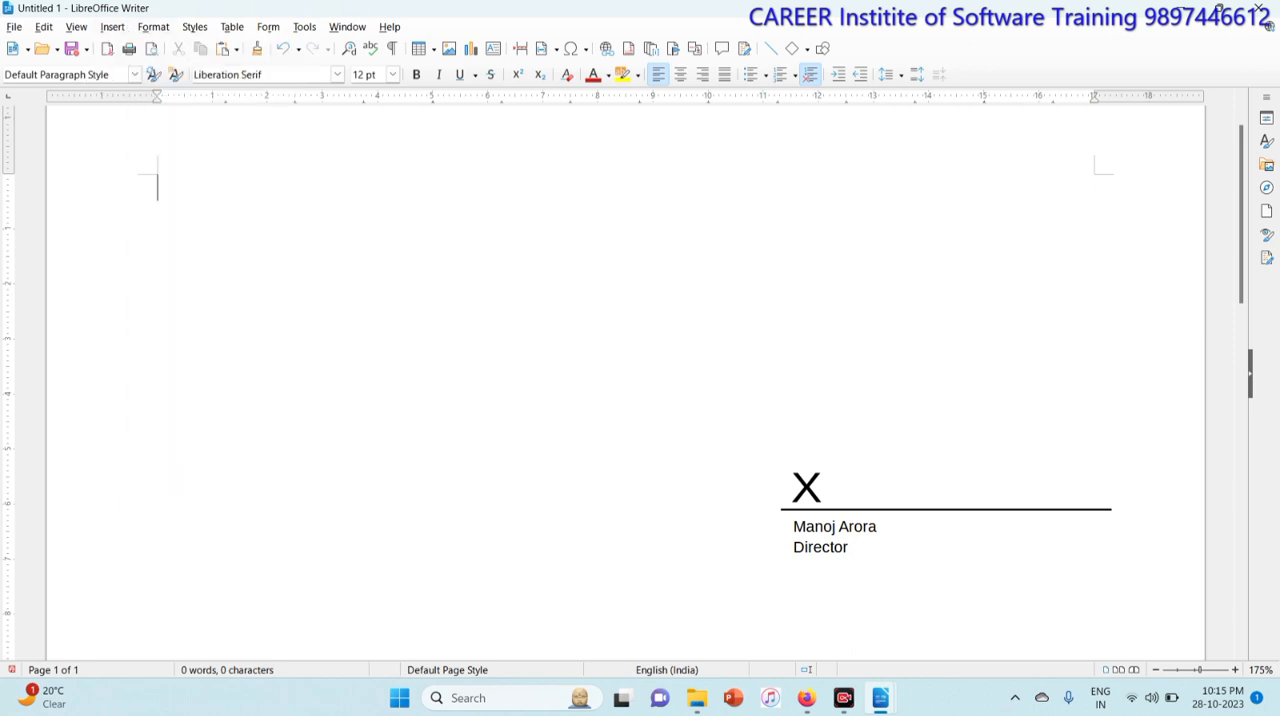